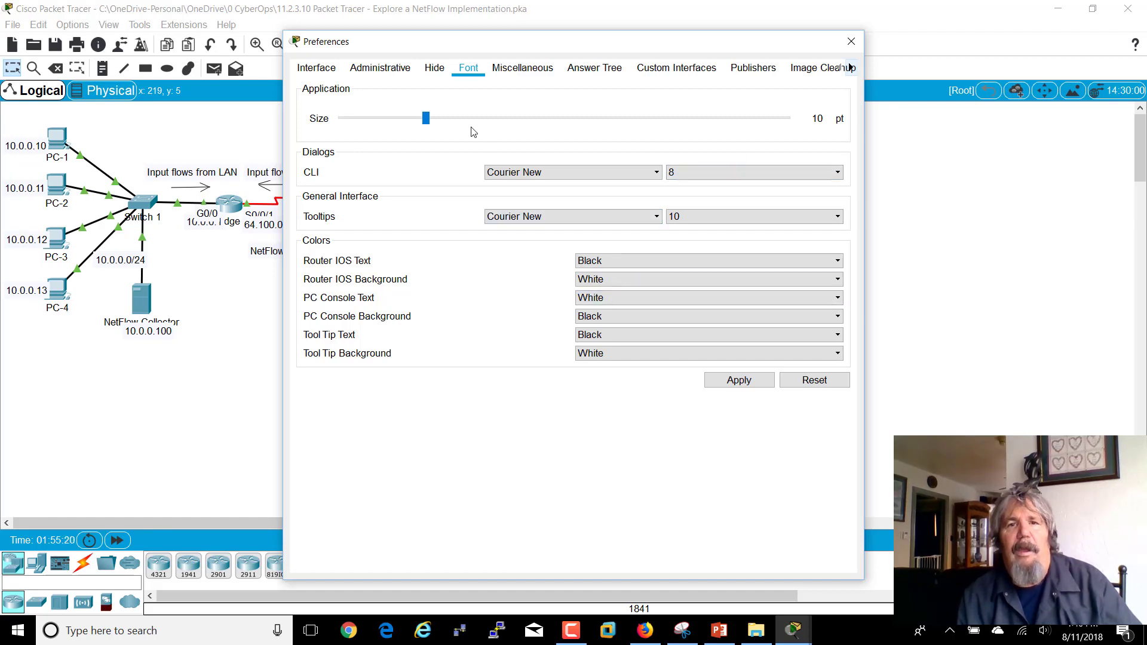
Set the application font size to 12 pt, apply it, and close the preferences.
{"action": "left_click", "coordinate": [450, 120]}
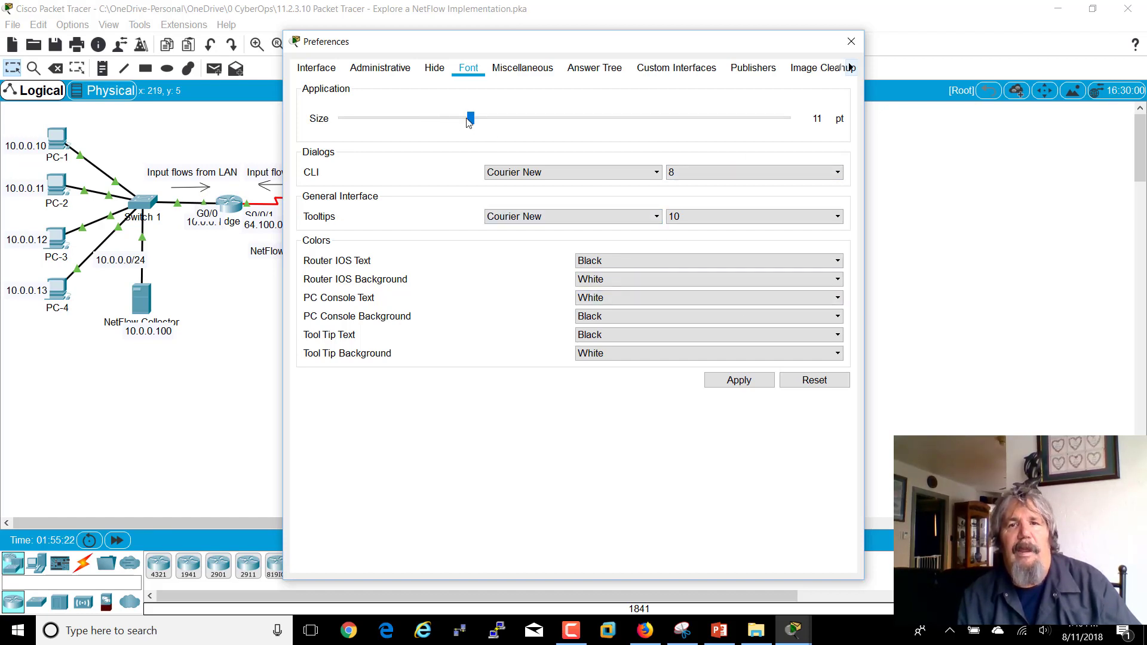
{"action": "left_click", "coordinate": [505, 120]}
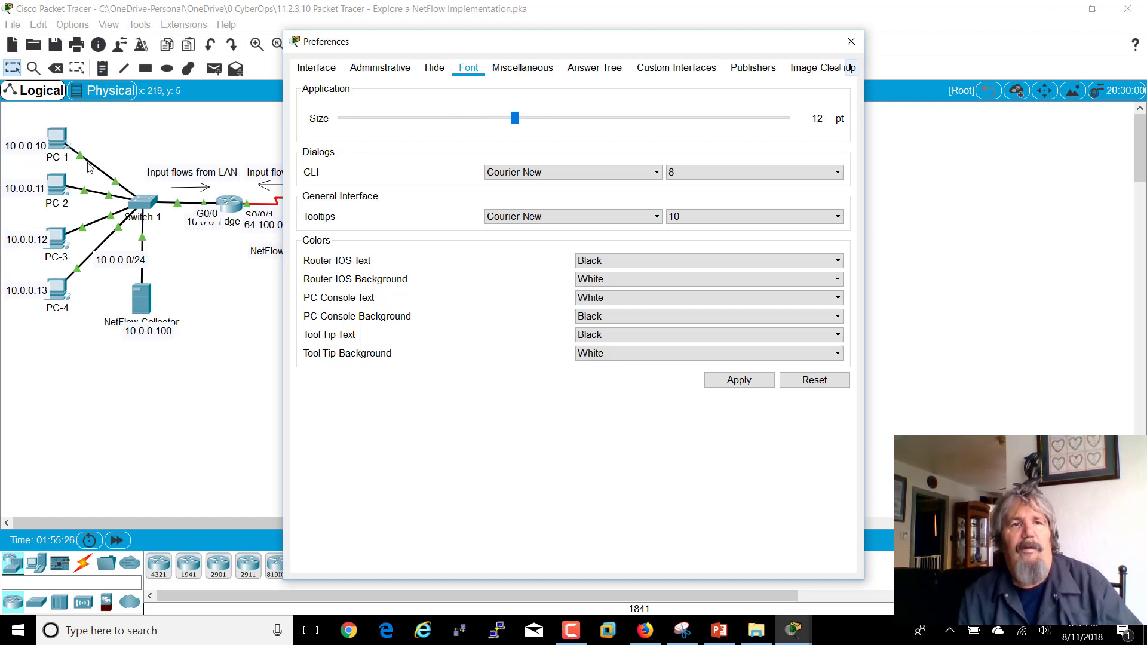
{"action": "left_click", "coordinate": [739, 382]}
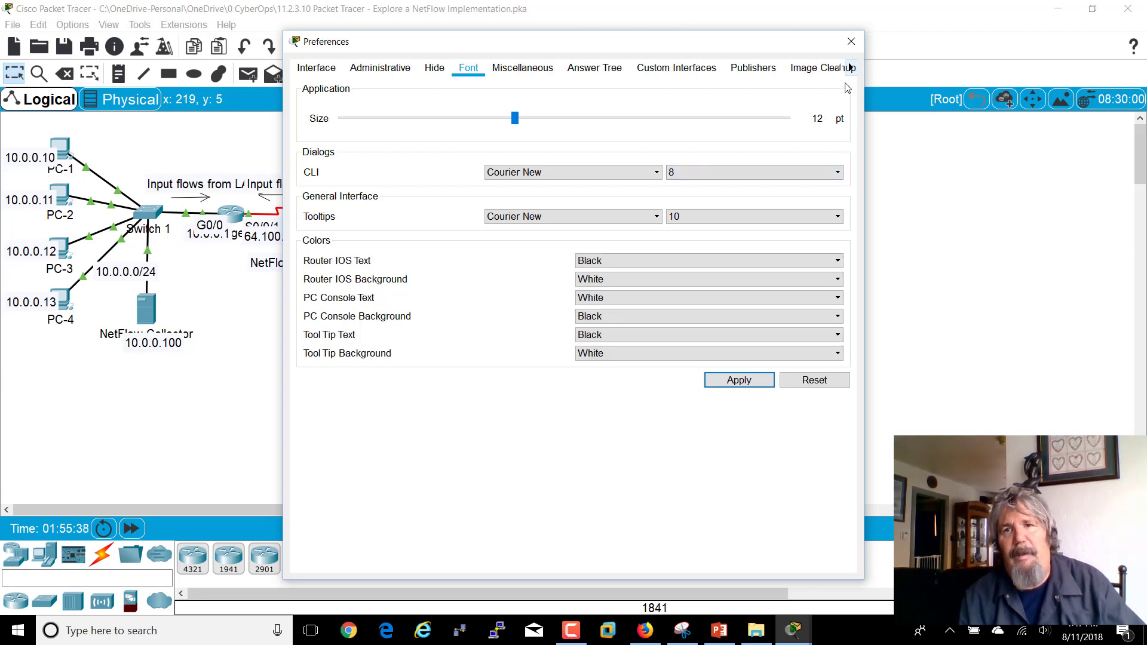
{"action": "left_click", "coordinate": [851, 41]}
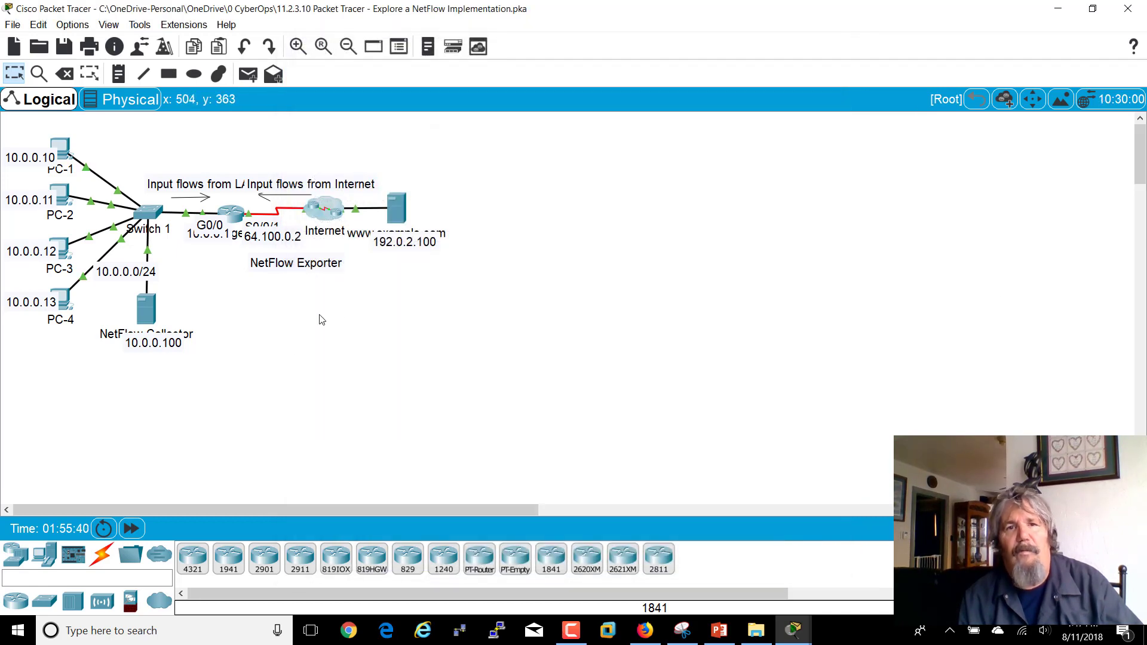
{"action": "left_click_drag", "start_coordinate": [405, 241], "coordinate": [405, 256]}
{"action": "left_click_drag", "start_coordinate": [291, 272], "coordinate": [280, 268]}
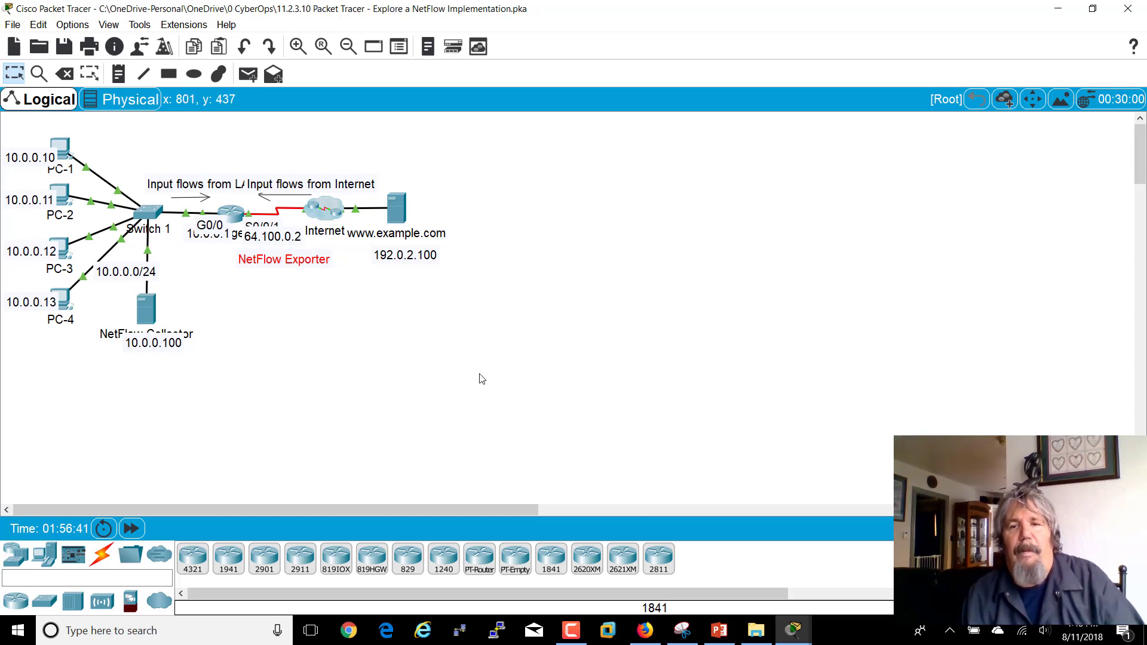
Replace the Guest name in the user profile with the user's full name and save the profile.
{"action": "left_click", "coordinate": [38, 25]}
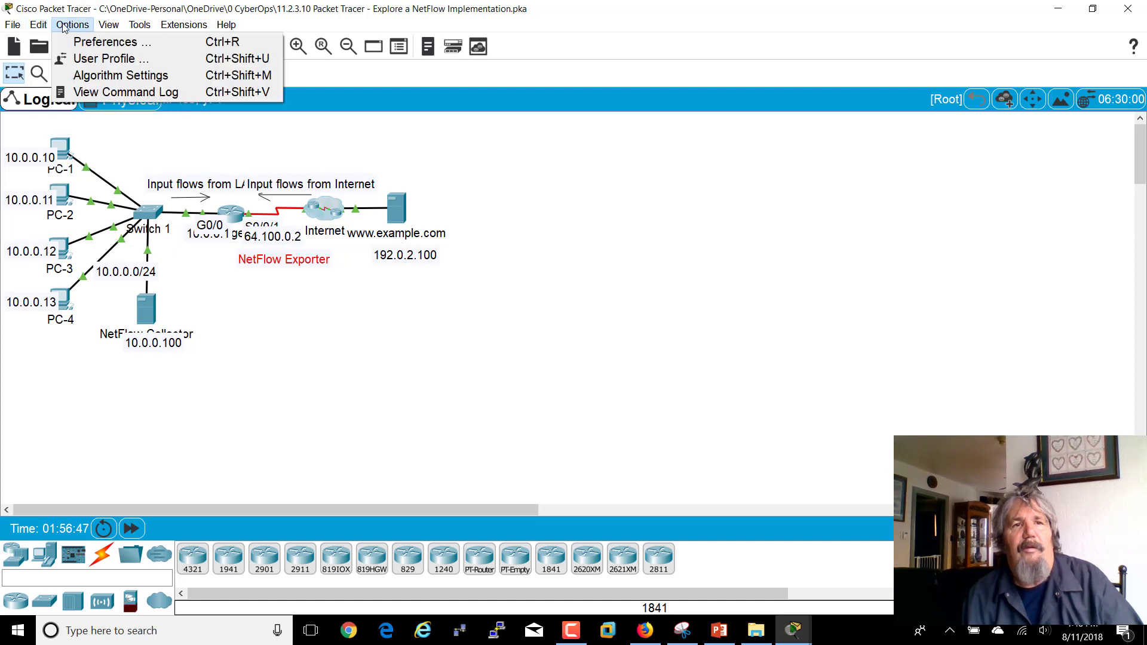
{"action": "left_click", "coordinate": [84, 57]}
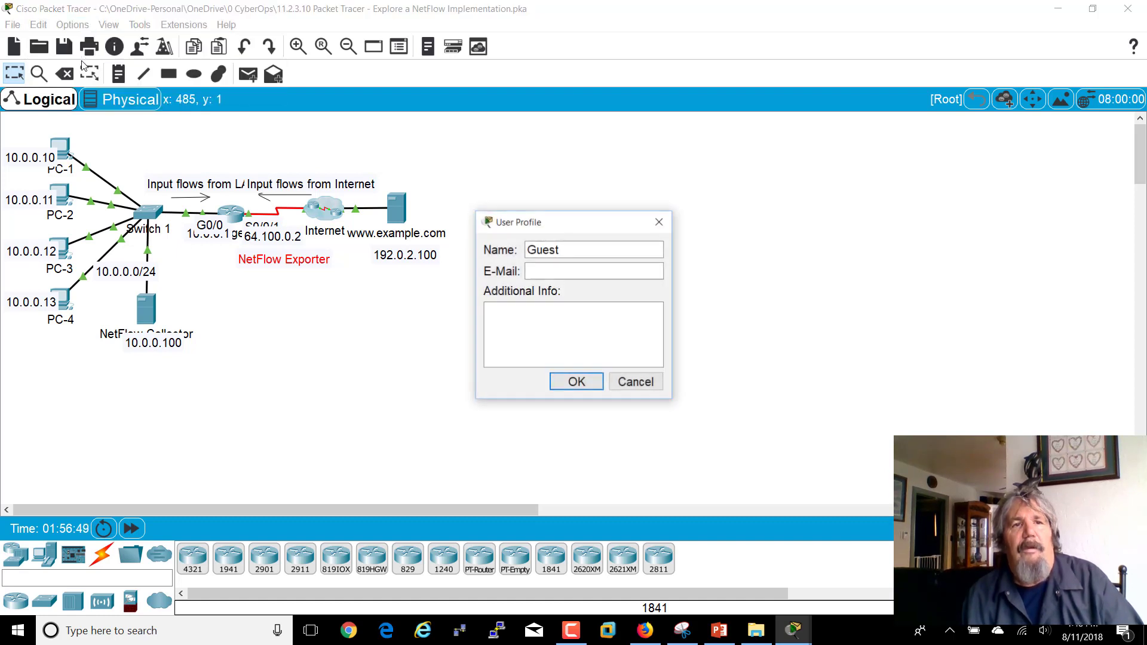
{"action": "double_click", "coordinate": [544, 250]}
{"action": "type", "text": "Greg"}
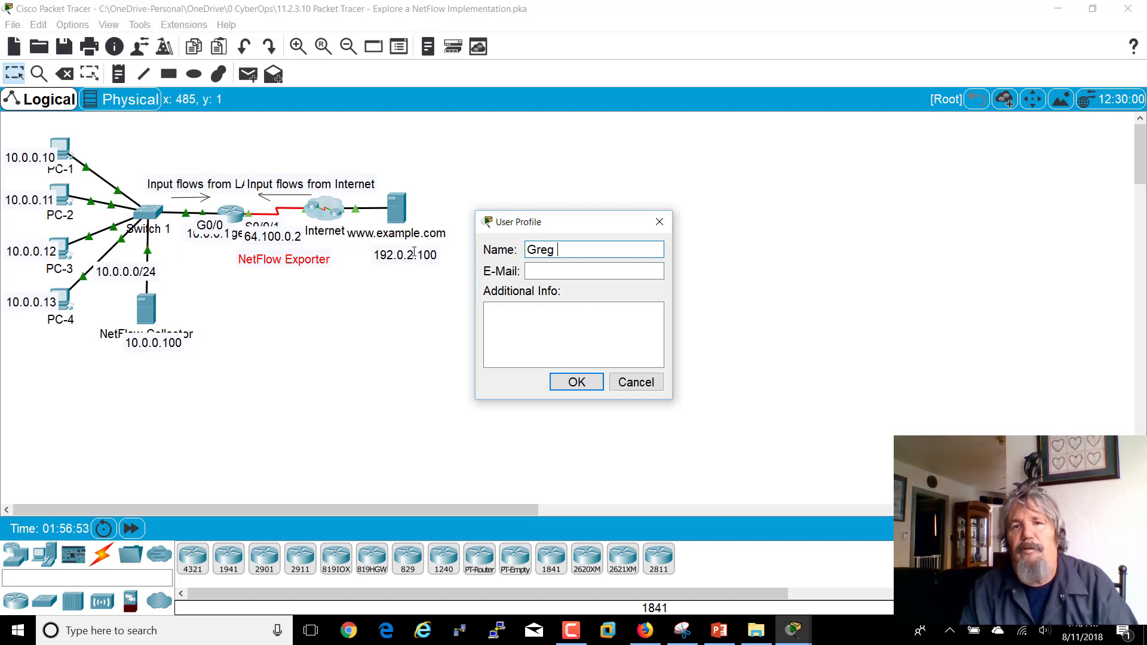
{"action": "type", "text": " Porter"}
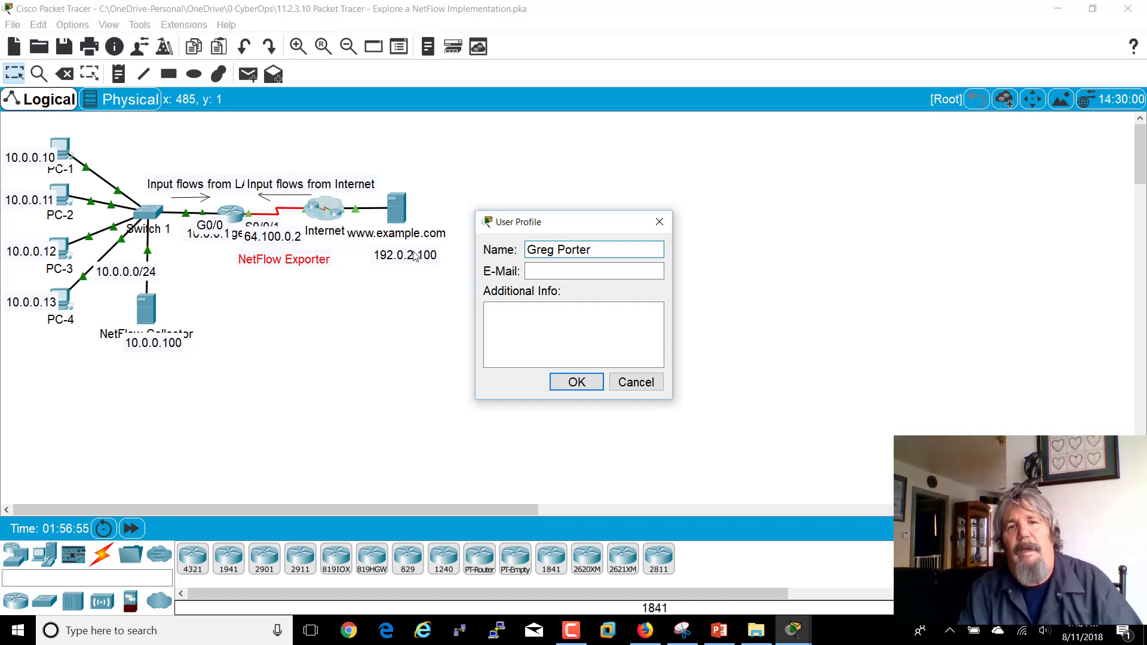
{"action": "left_click", "coordinate": [559, 380]}
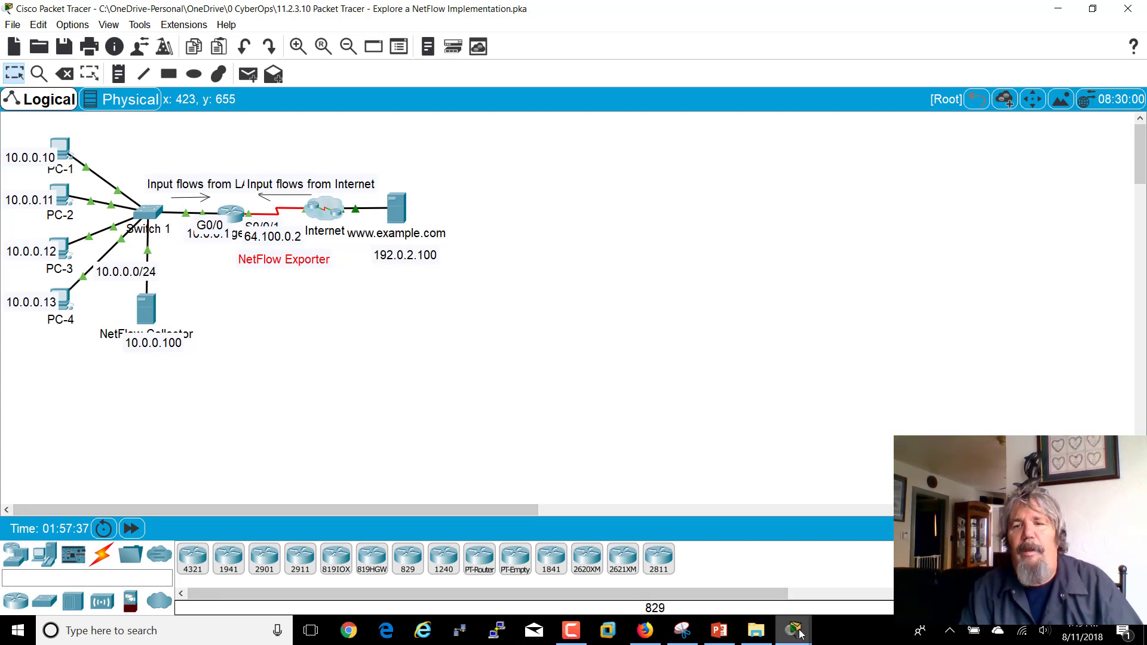
Bring up the PT Activity instructions and maximize their window.
{"action": "mouse_move", "coordinate": [795, 631]}
{"action": "left_click", "coordinate": [640, 528]}
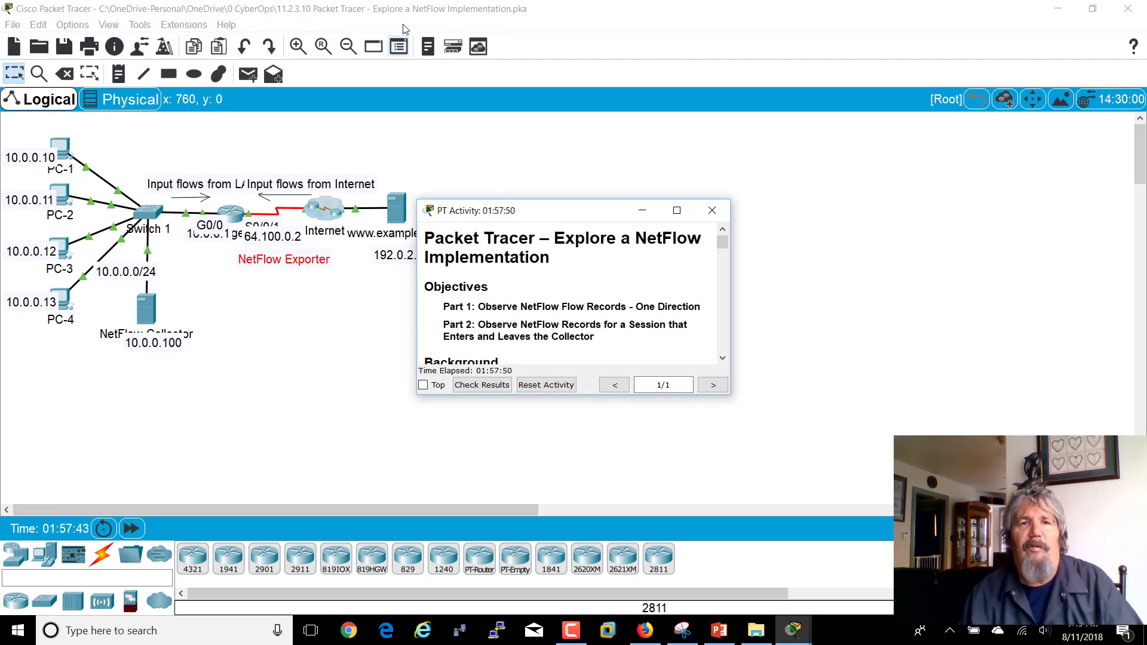
{"action": "left_click_drag", "start_coordinate": [581, 217], "coordinate": [956, 2]}
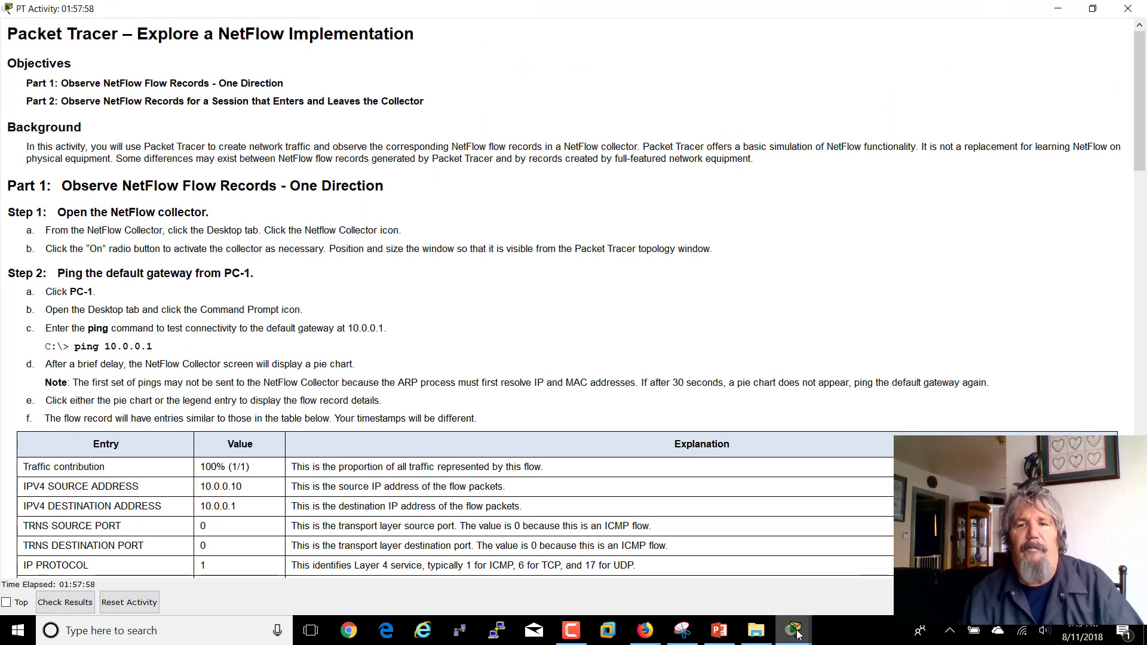
Return to the topology window, restore it to a smaller size, and place it beside the activity instructions.
{"action": "mouse_move", "coordinate": [798, 635]}
{"action": "left_click", "coordinate": [1023, 555]}
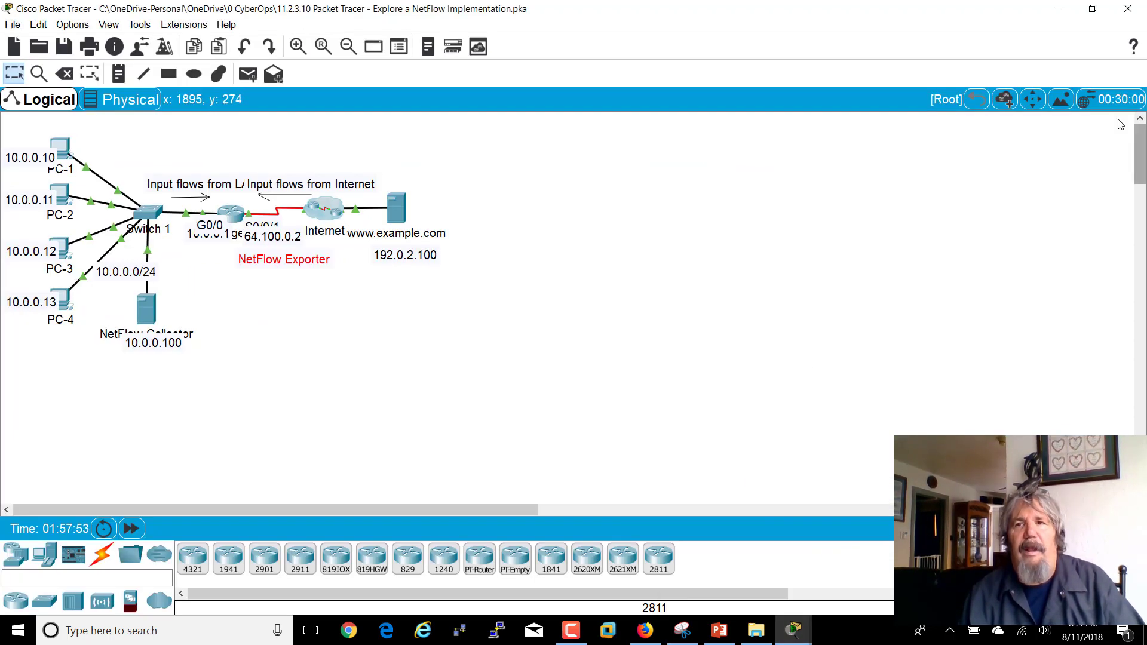
{"action": "left_click", "coordinate": [1093, 8]}
{"action": "left_click_drag", "start_coordinate": [509, 37], "coordinate": [783, 46]}
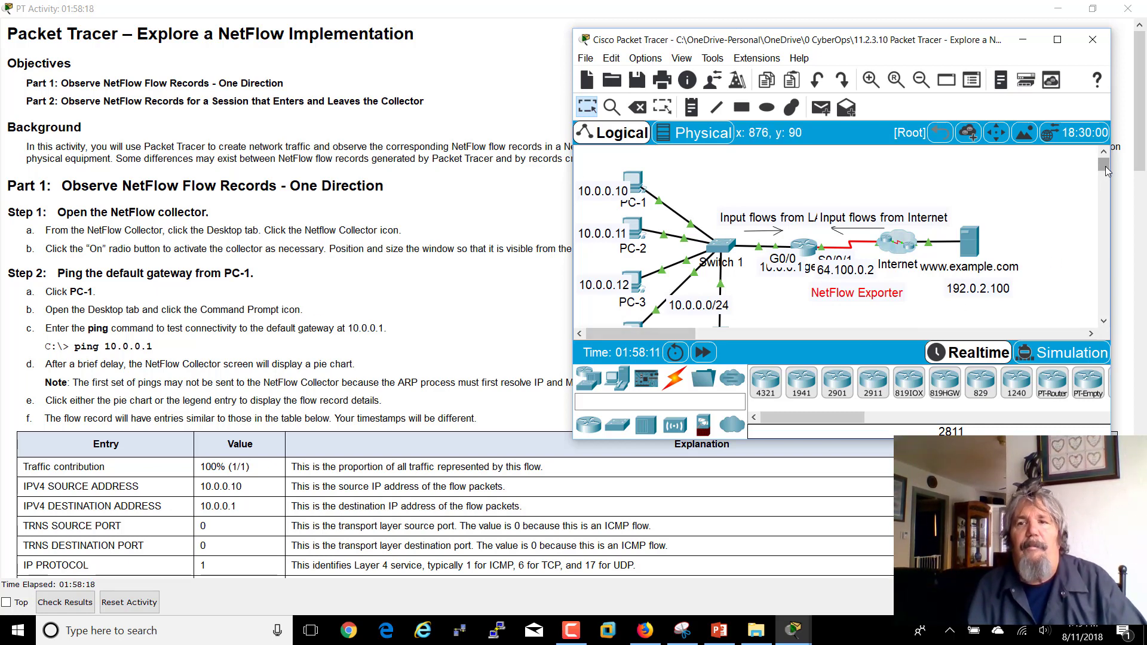
Move the 10.0.0.100 label down so it clears the NetFlow Collector name.
{"action": "left_click_drag", "start_coordinate": [1106, 166], "coordinate": [1106, 171]}
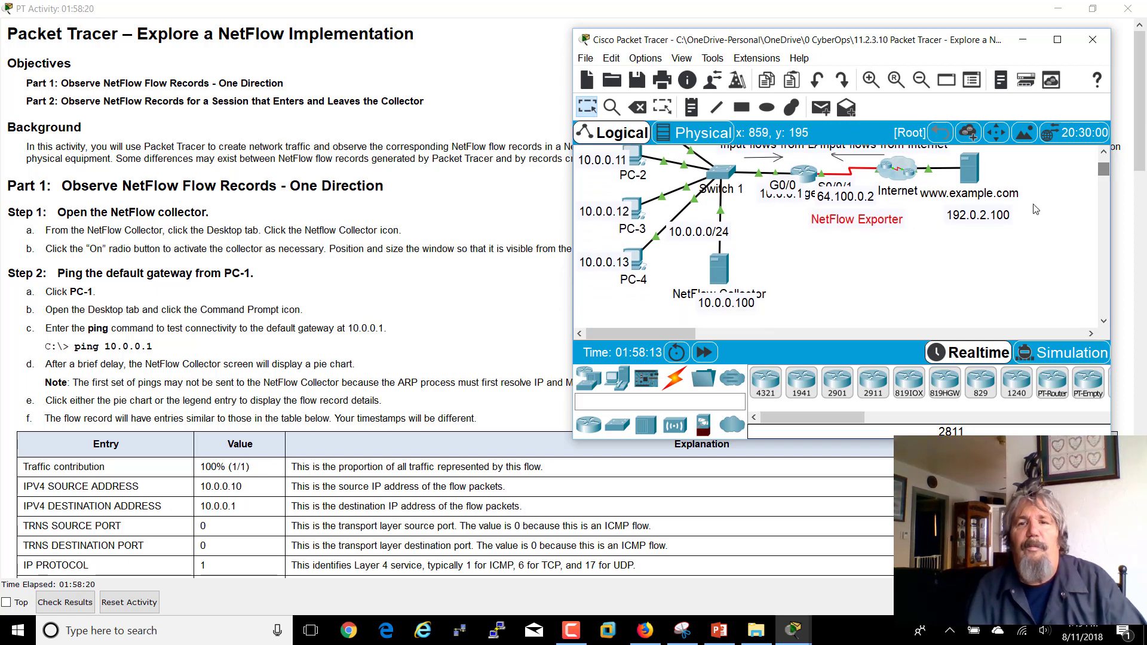
{"action": "left_click_drag", "start_coordinate": [727, 306], "coordinate": [728, 314]}
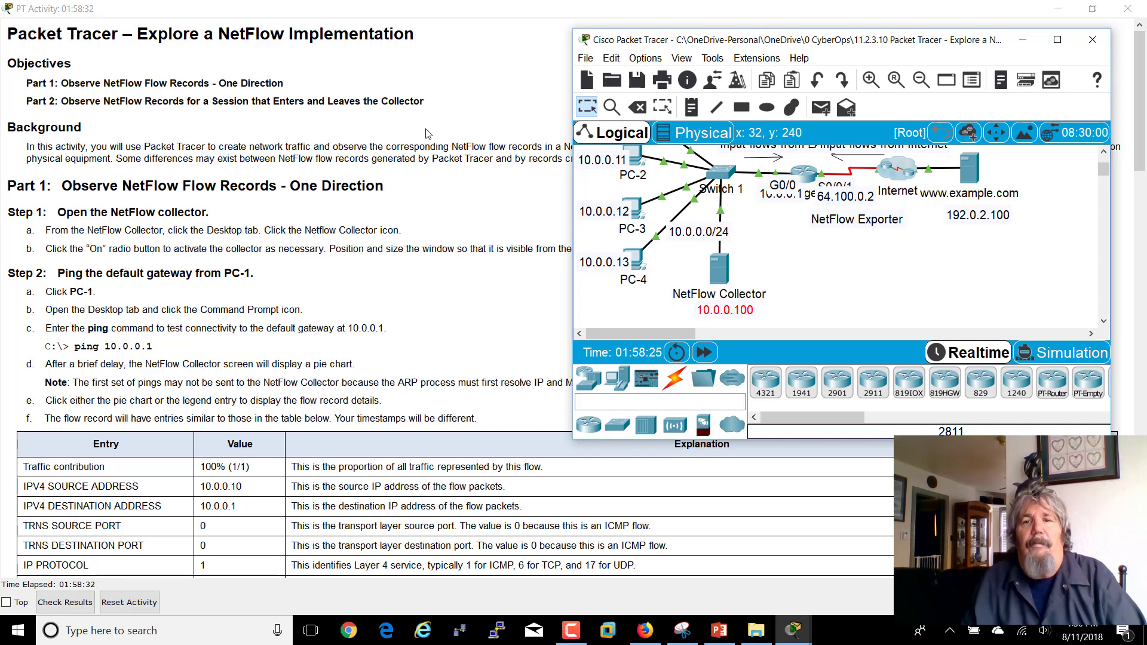
Open the Netflow Collector application on the NetFlow Collector server and move its window clear of the instructions.
{"action": "left_click", "coordinate": [719, 269]}
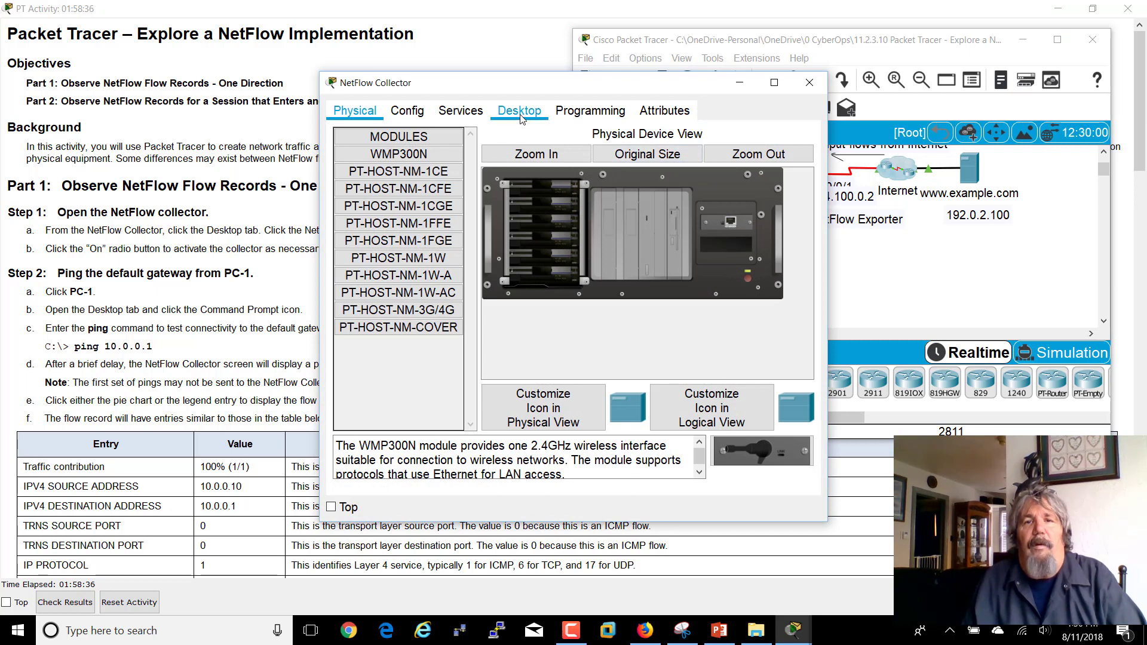
{"action": "left_click", "coordinate": [520, 112]}
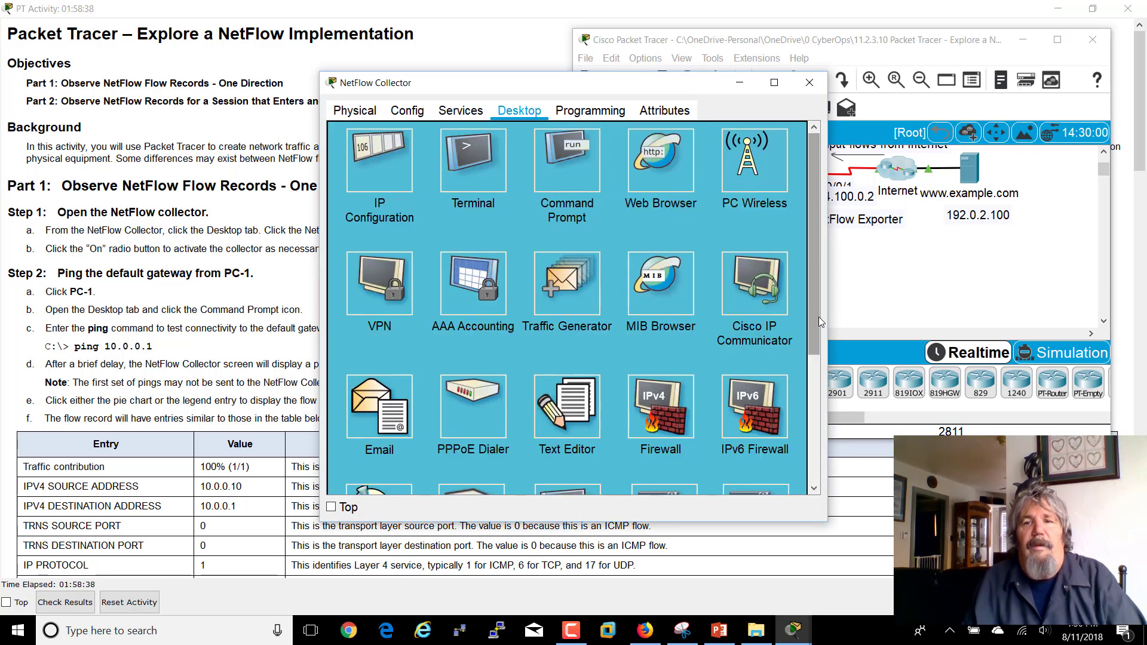
{"action": "left_click_drag", "start_coordinate": [818, 314], "coordinate": [812, 416]}
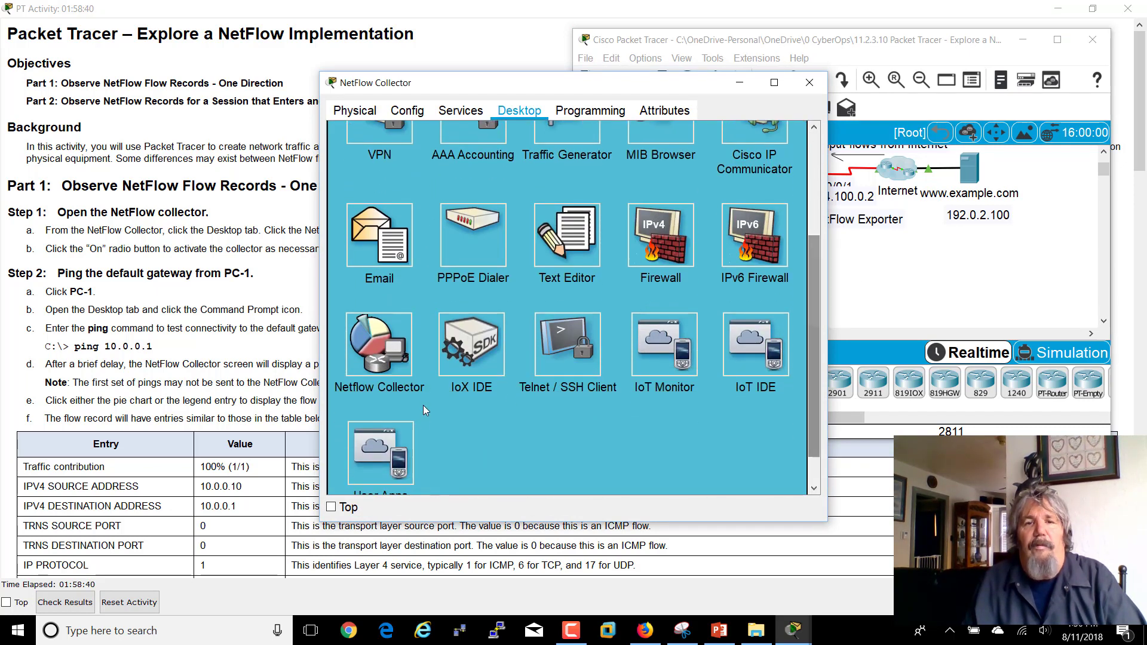
{"action": "left_click", "coordinate": [370, 350]}
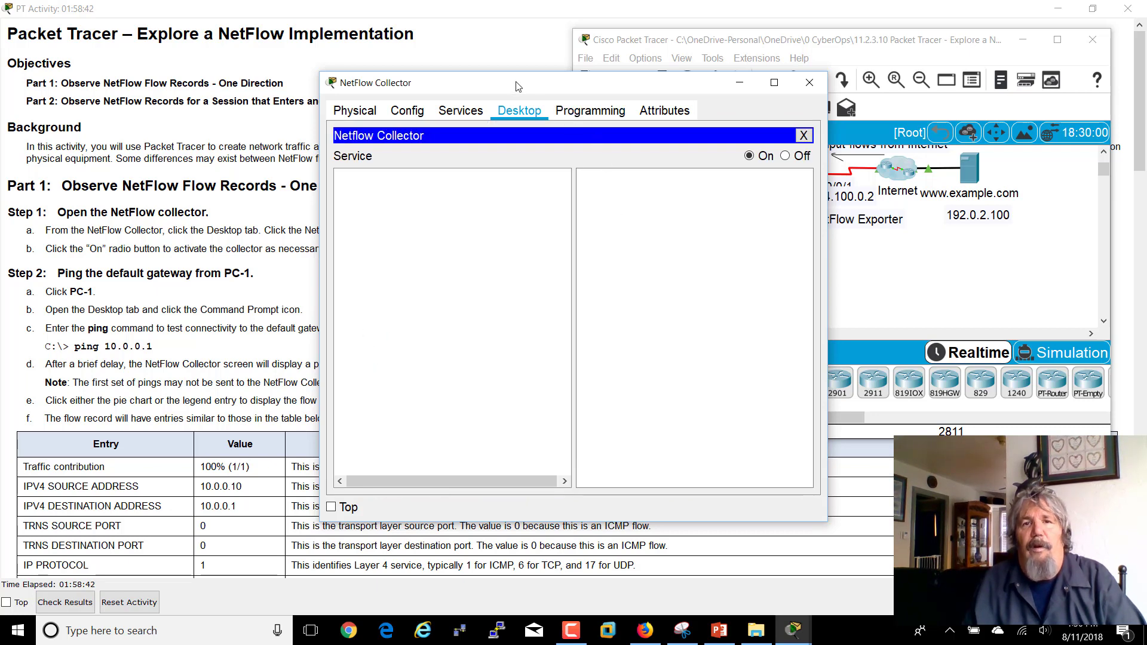
{"action": "left_click_drag", "start_coordinate": [519, 86], "coordinate": [830, 99]}
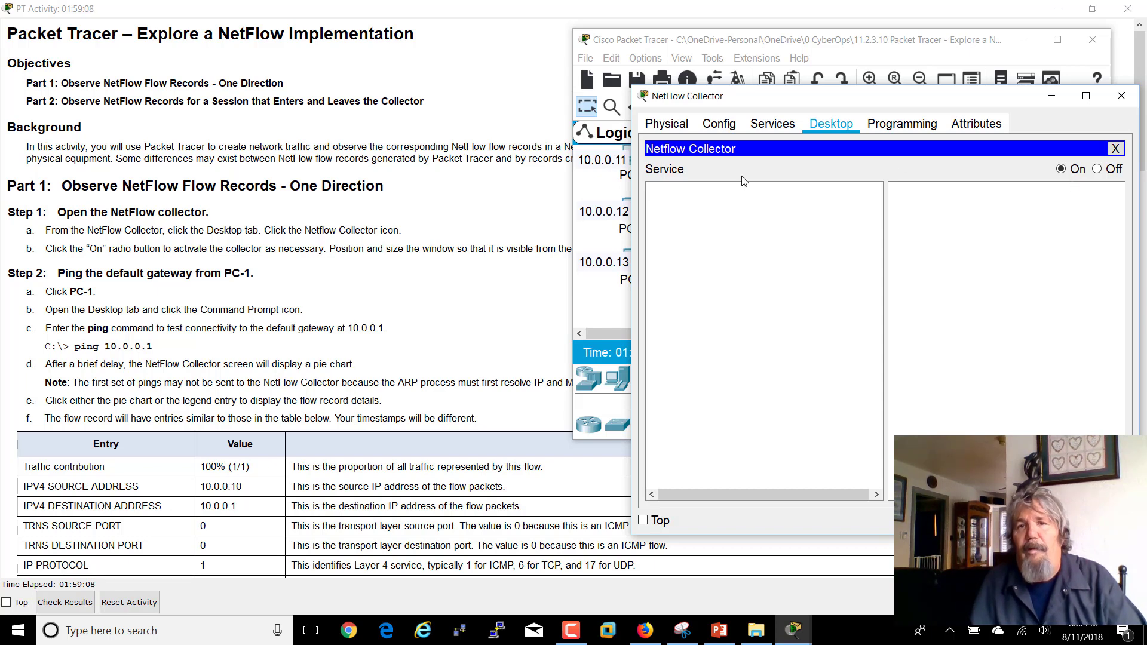
Open the Command Prompt on PC-1 and move its window away from the topology.
{"action": "left_click", "coordinate": [585, 290]}
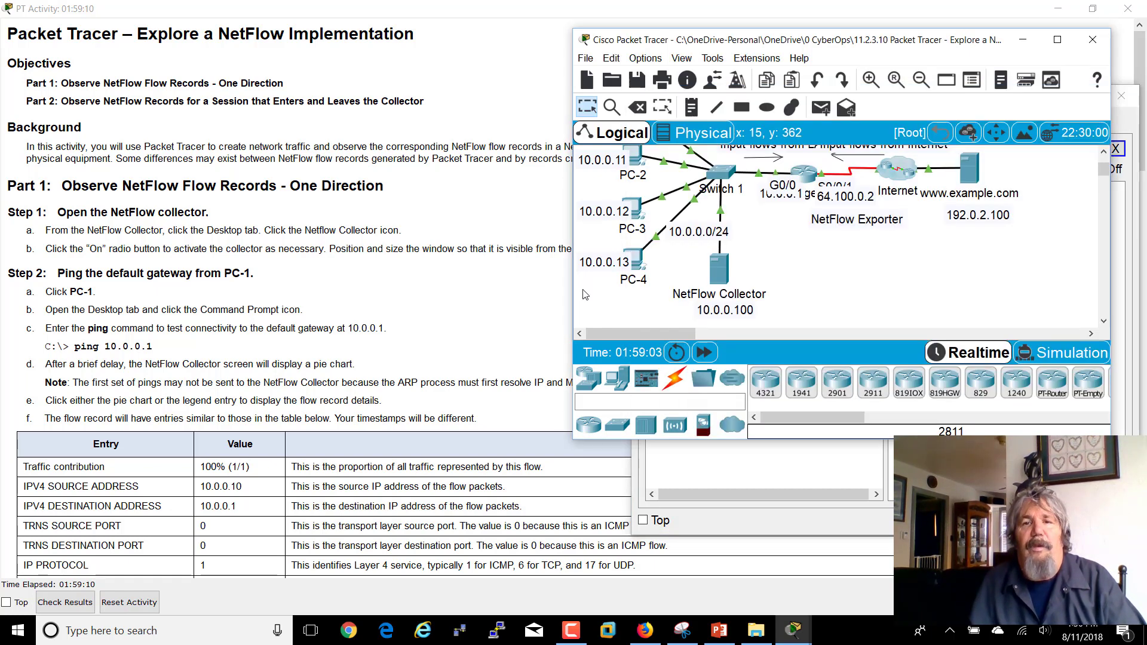
{"action": "scroll", "coordinate": [585, 293], "scroll_direction": "up", "scroll_amount": 2}
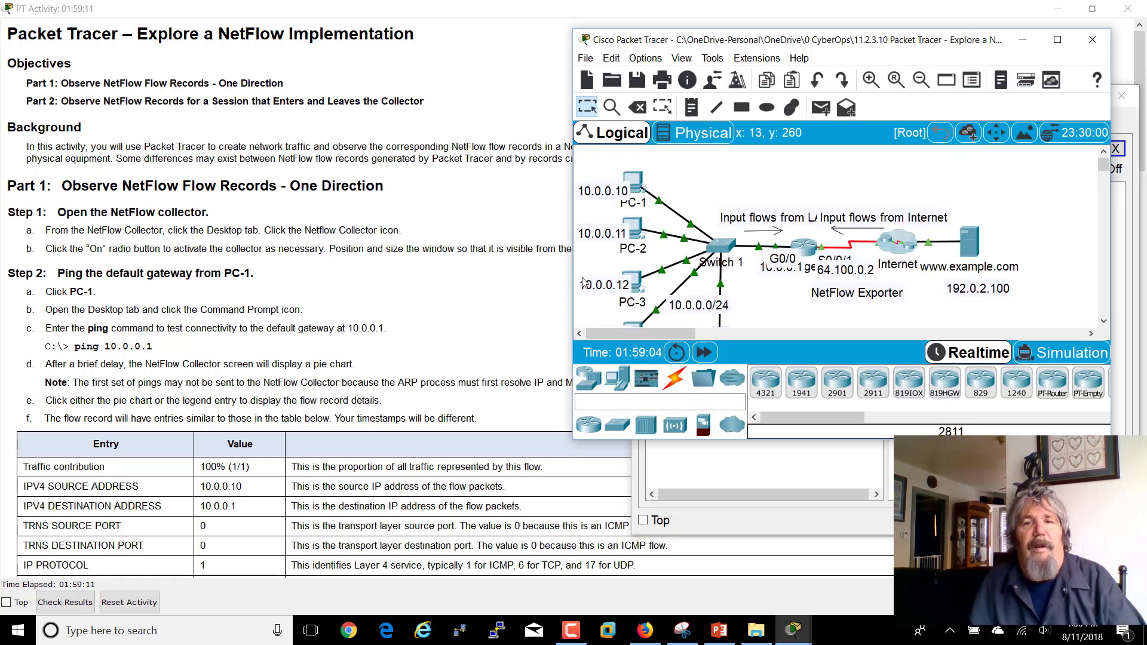
{"action": "left_click", "coordinate": [633, 181]}
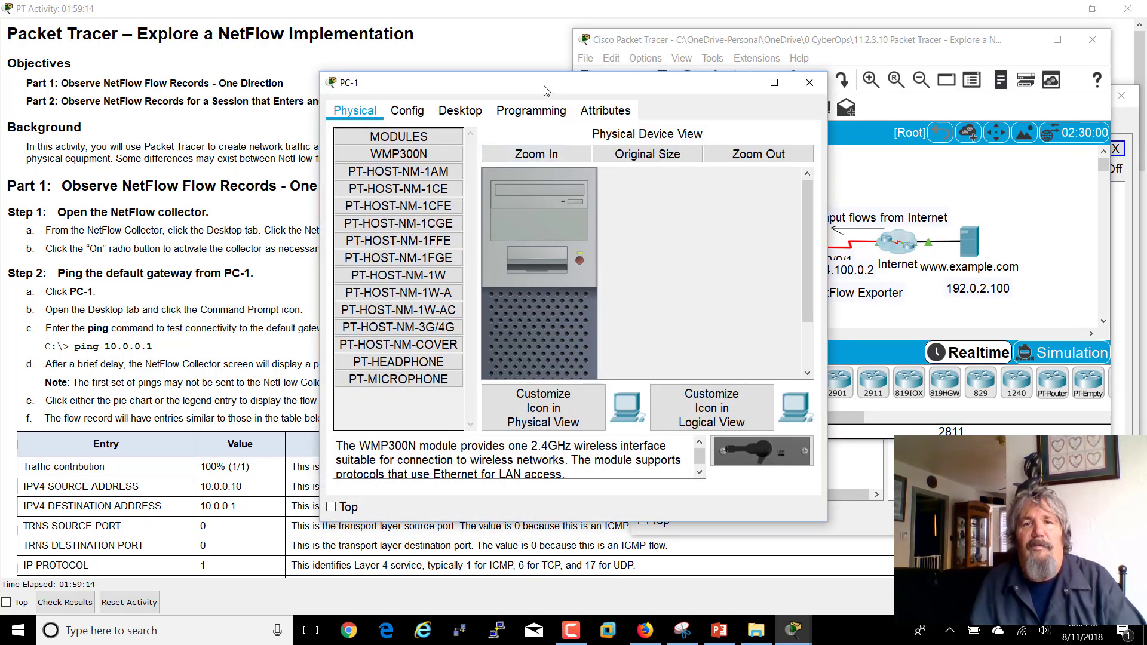
{"action": "left_click_drag", "start_coordinate": [545, 85], "coordinate": [815, 95]}
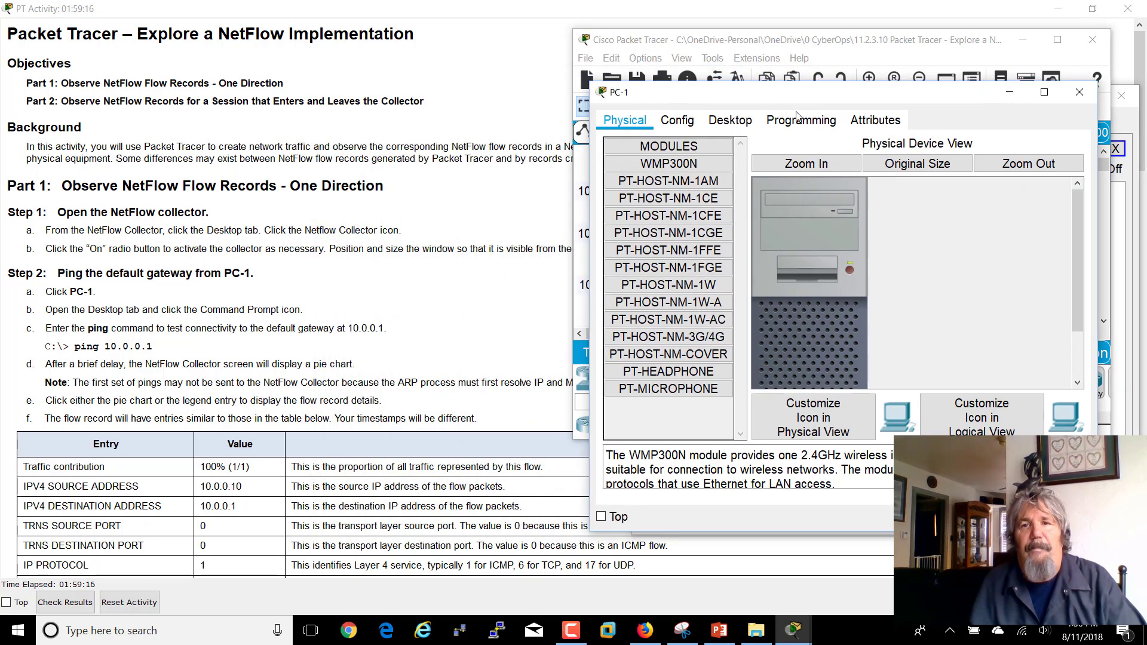
{"action": "left_click", "coordinate": [730, 120]}
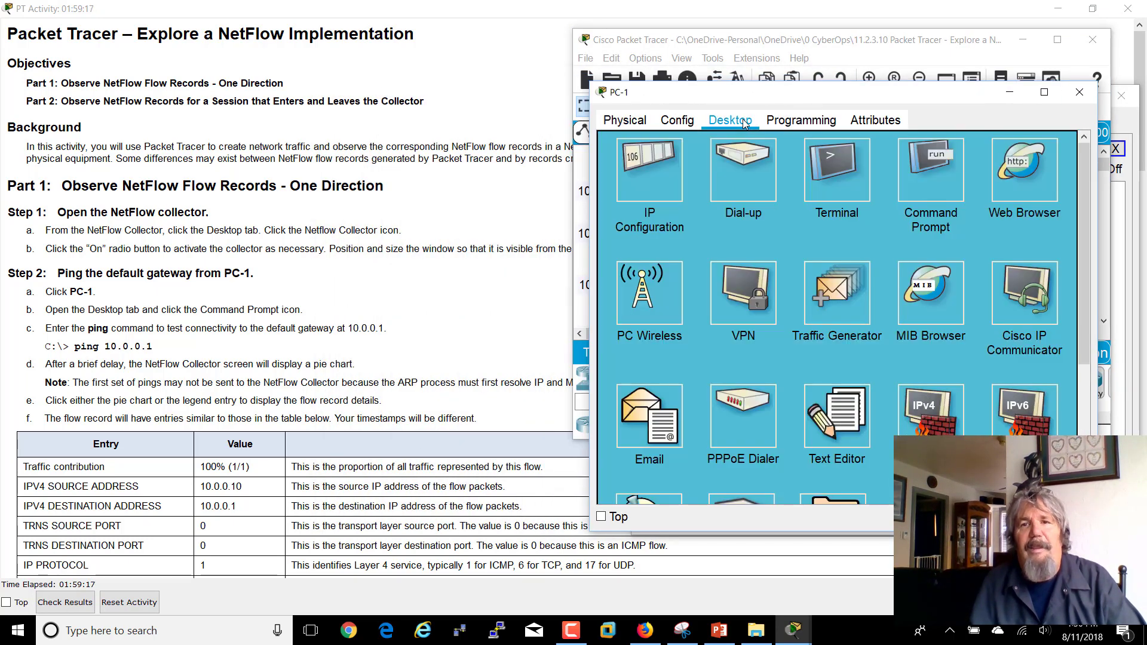
{"action": "left_click", "coordinate": [919, 165]}
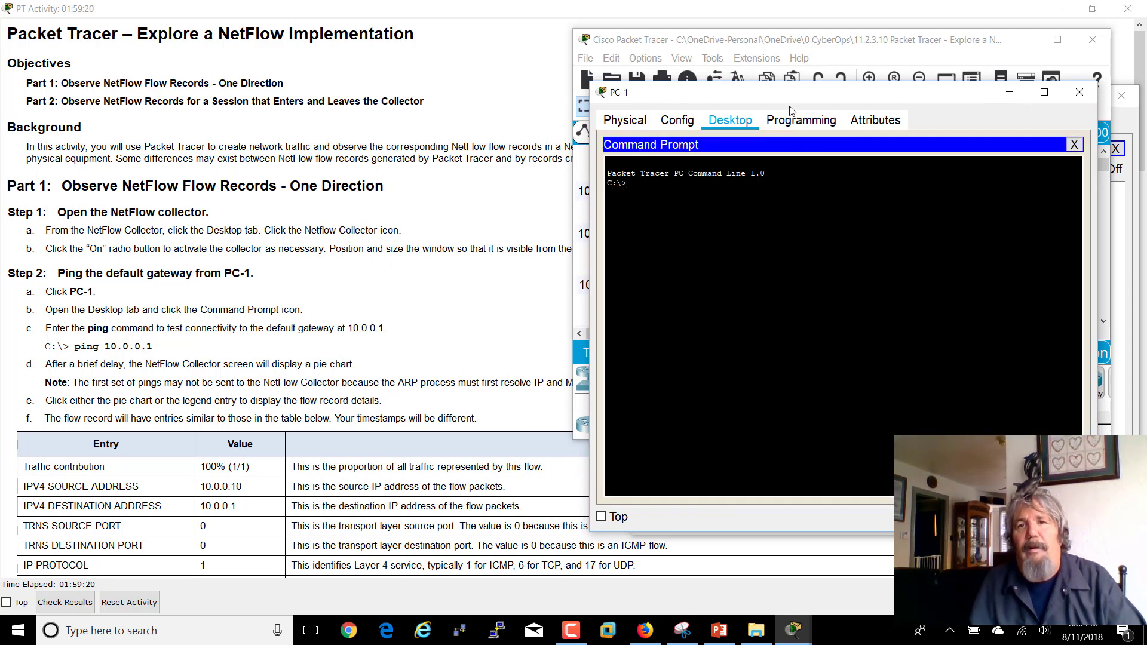
{"action": "left_click_drag", "start_coordinate": [788, 98], "coordinate": [251, 134]}
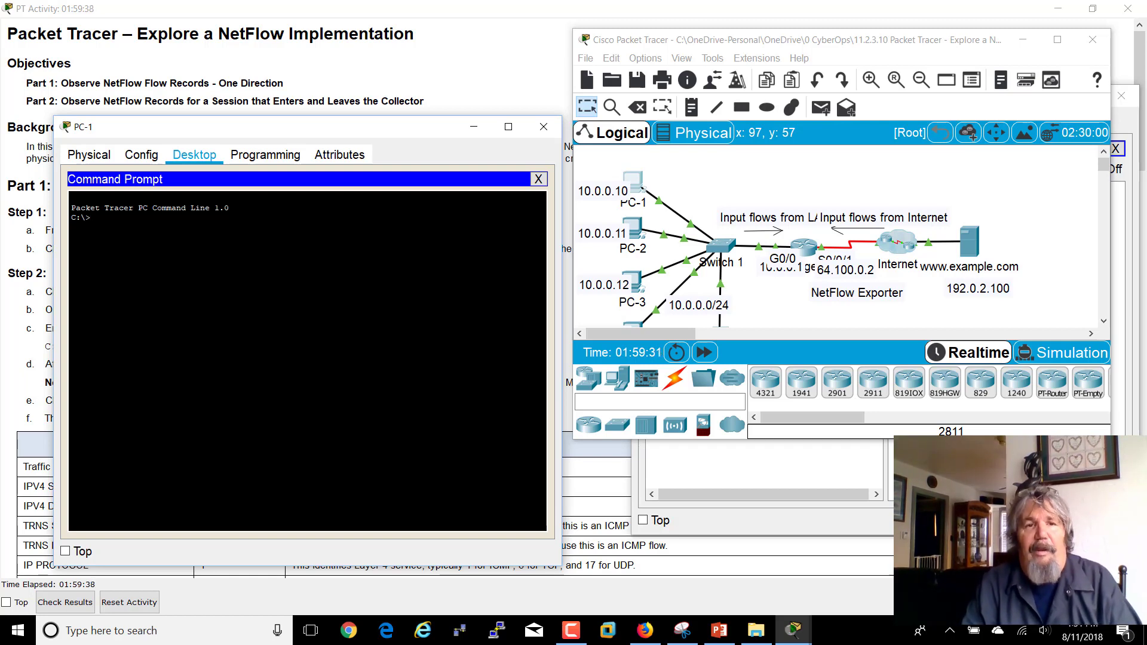
Run ipconfig on PC-1 to check its IP settings.
{"action": "type", "text": "ipconf"}
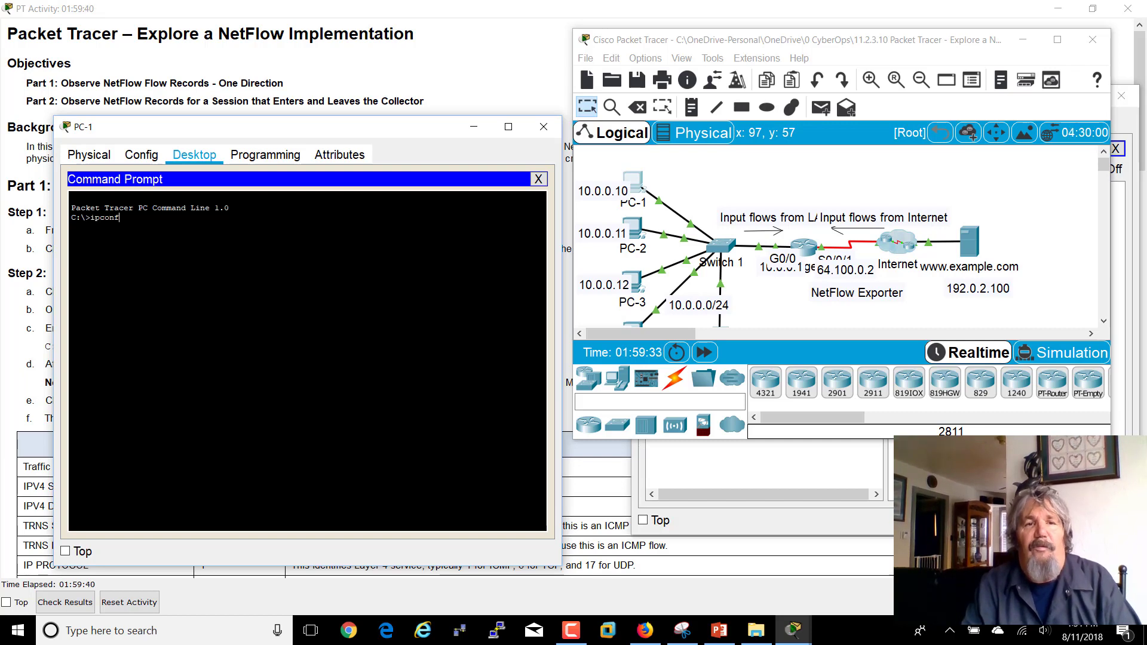
{"action": "type", "text": "ig"}
{"action": "key", "text": "Return"}
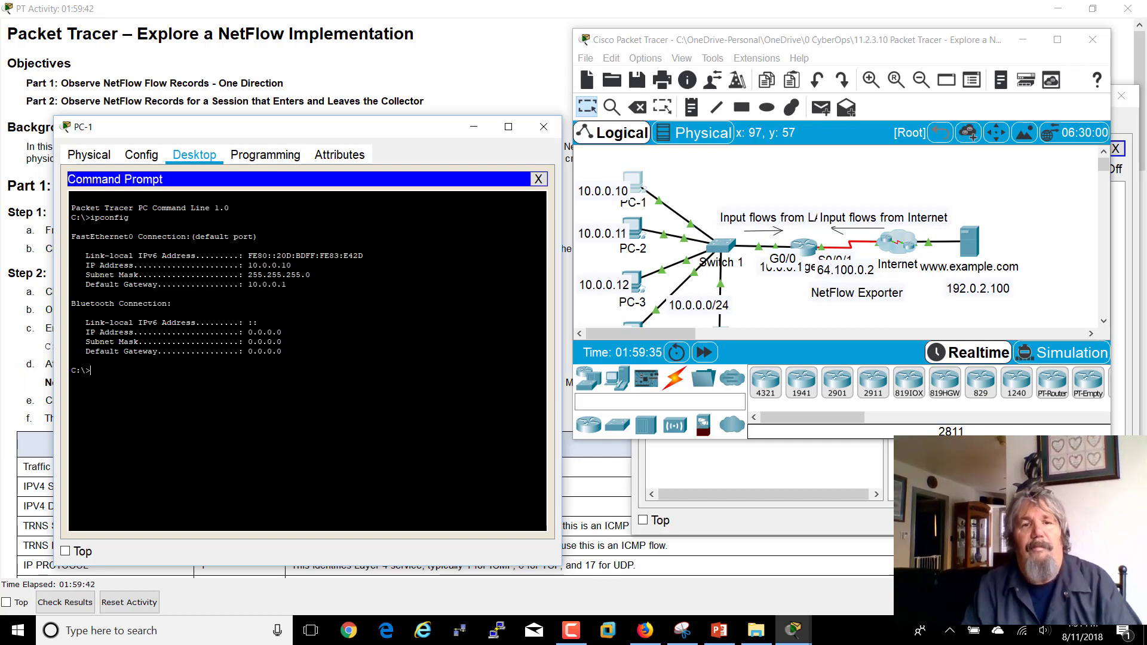
Ping the default gateway 10.0.0.1 from the PC-1 Command Prompt.
{"action": "left_click_drag", "start_coordinate": [287, 285], "coordinate": [248, 285]}
{"action": "key", "text": "ctrl+c"}
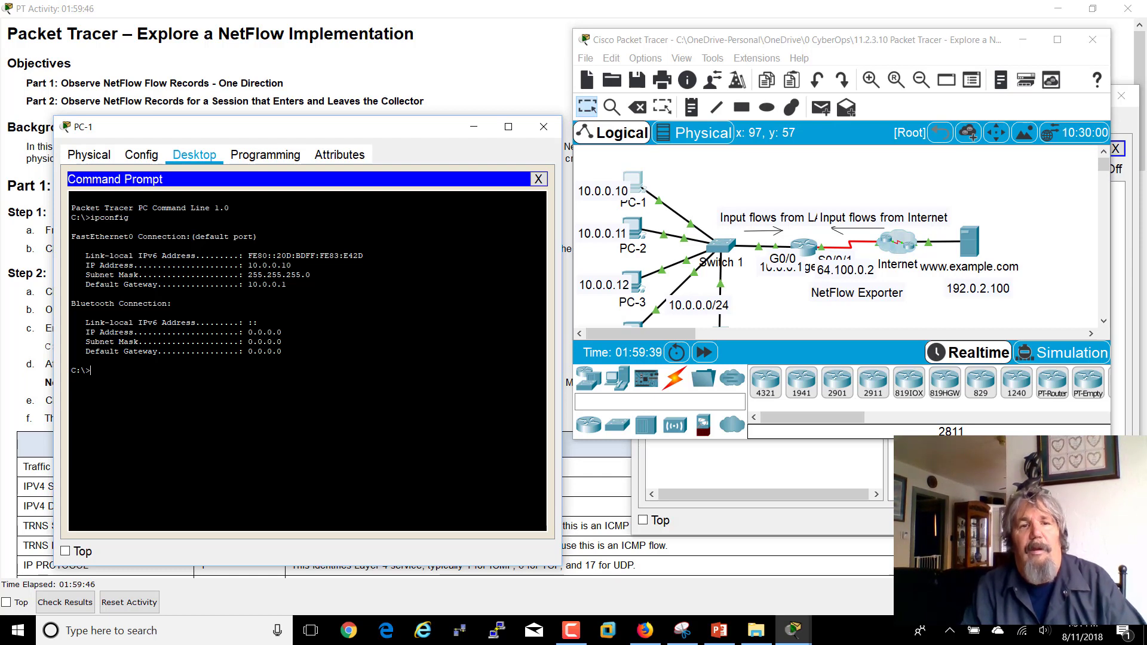
{"action": "type", "text": "p"}
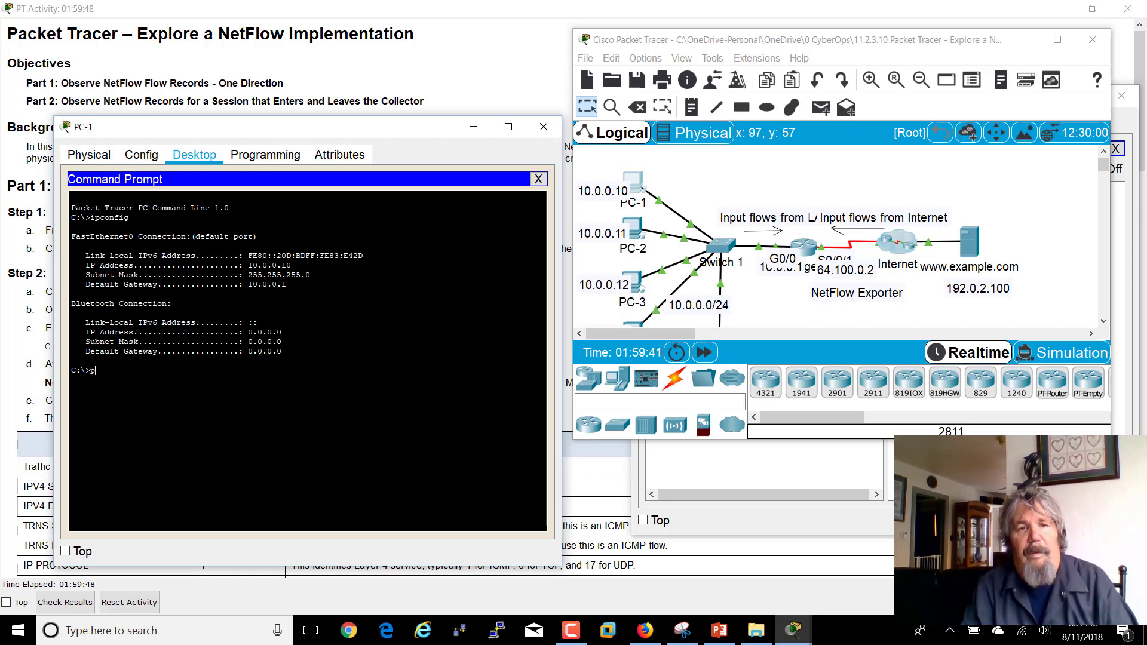
{"action": "type", "text": "oing"}
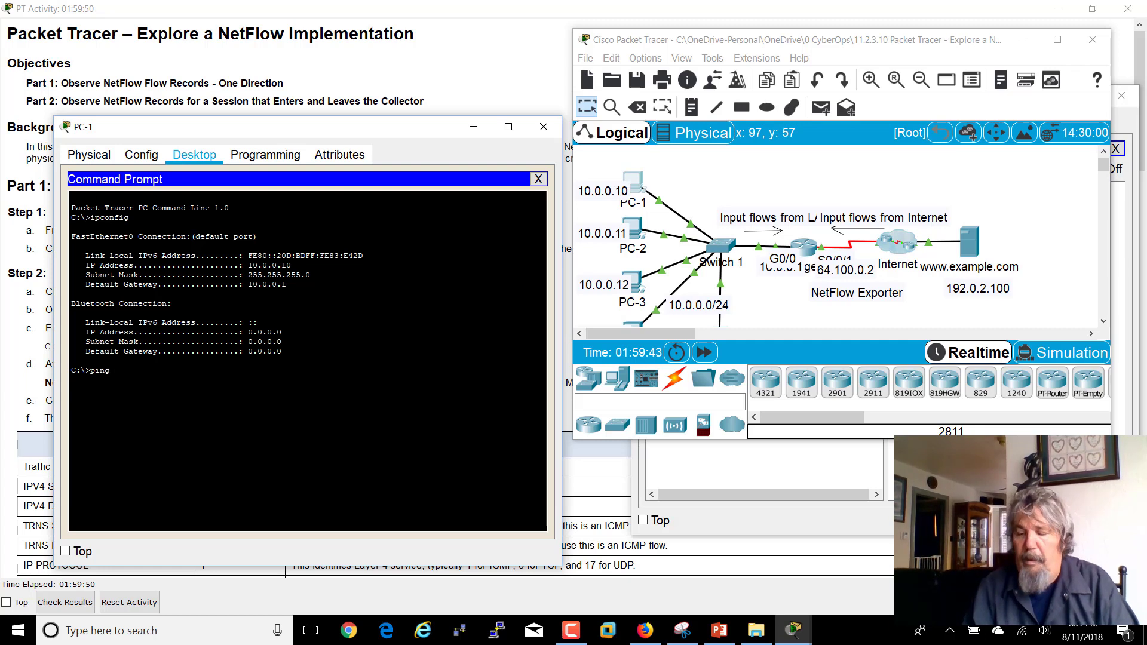
{"action": "type", "text": " 10.0.1"}
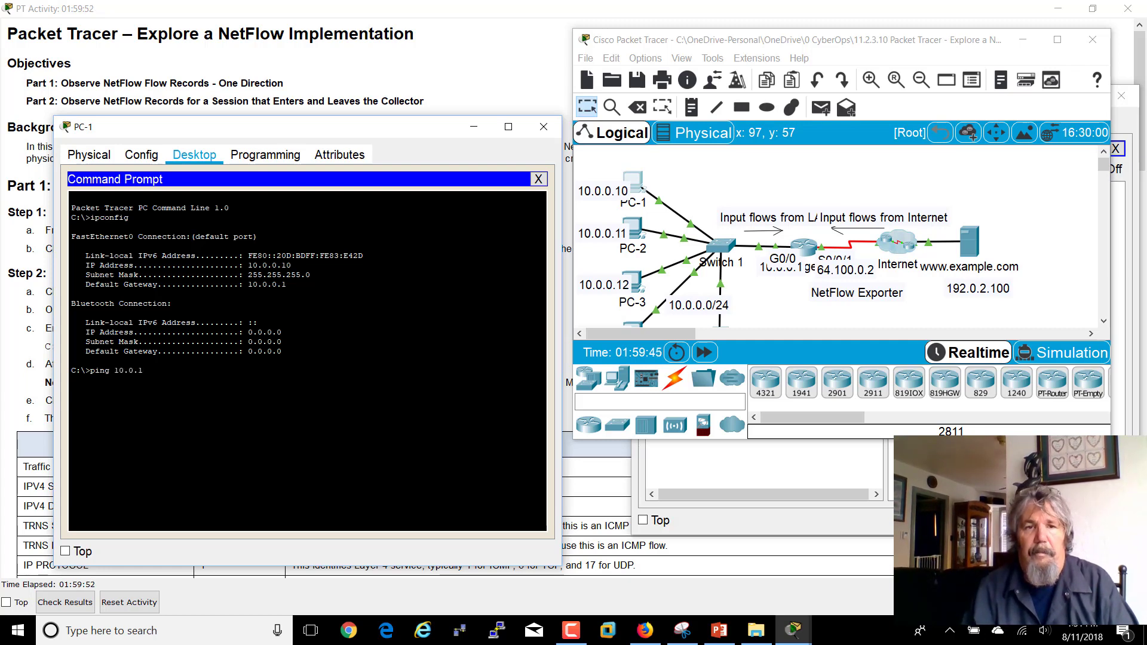
{"action": "key", "text": "BackSpace"}
{"action": "type", "text": "0."}
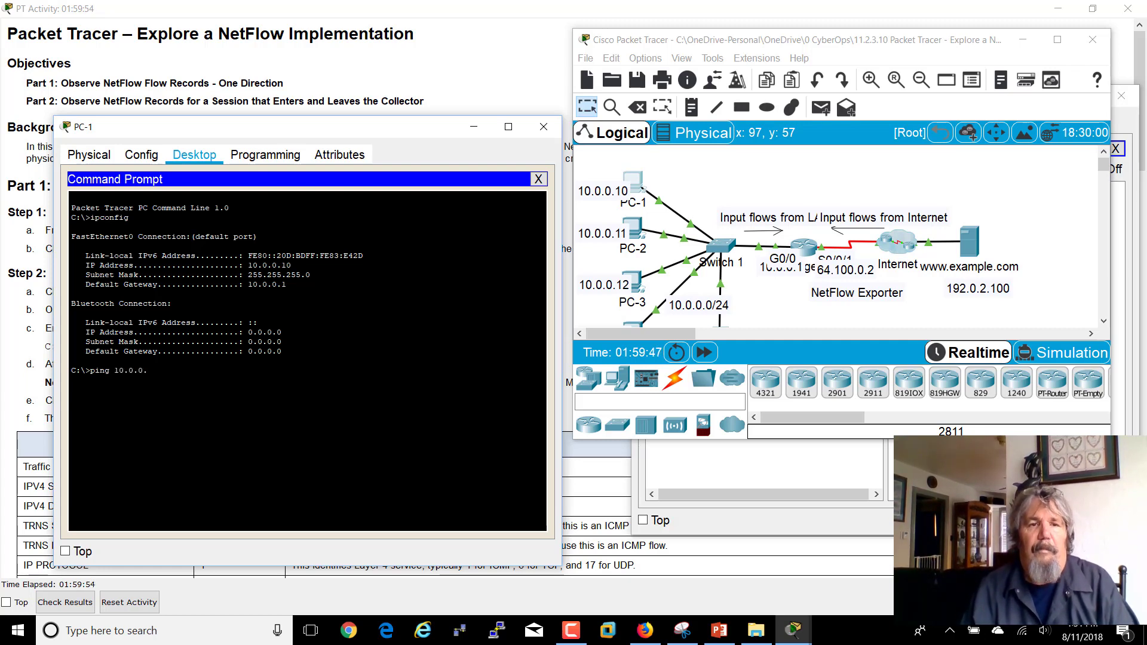
{"action": "key", "text": "Return"}
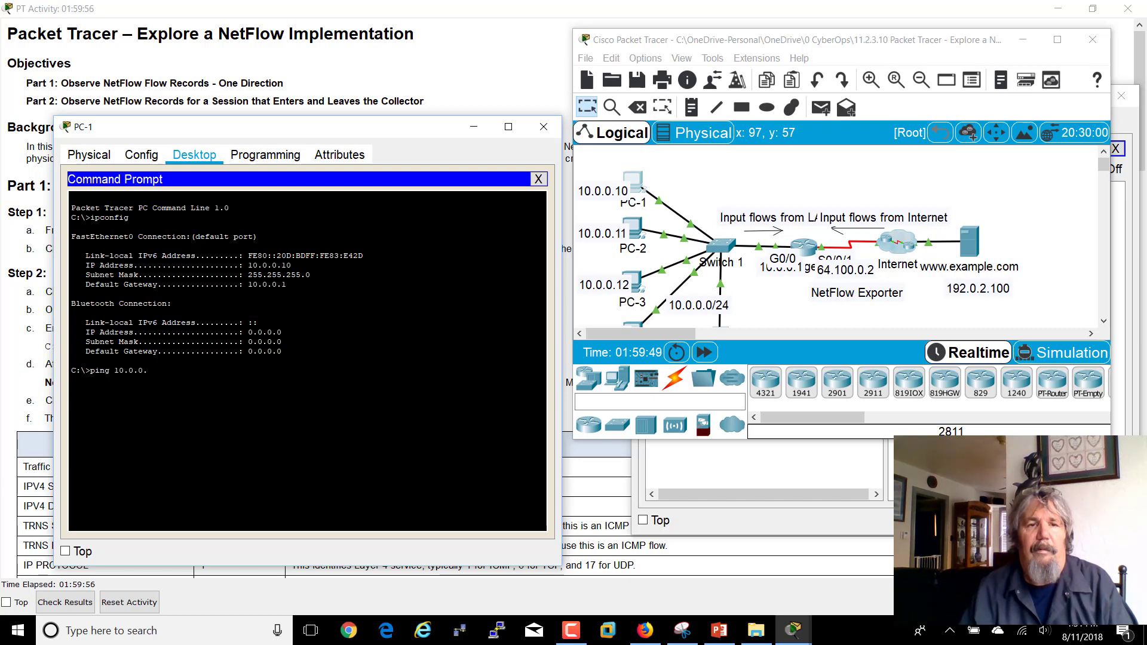
{"action": "key", "text": "Up"}
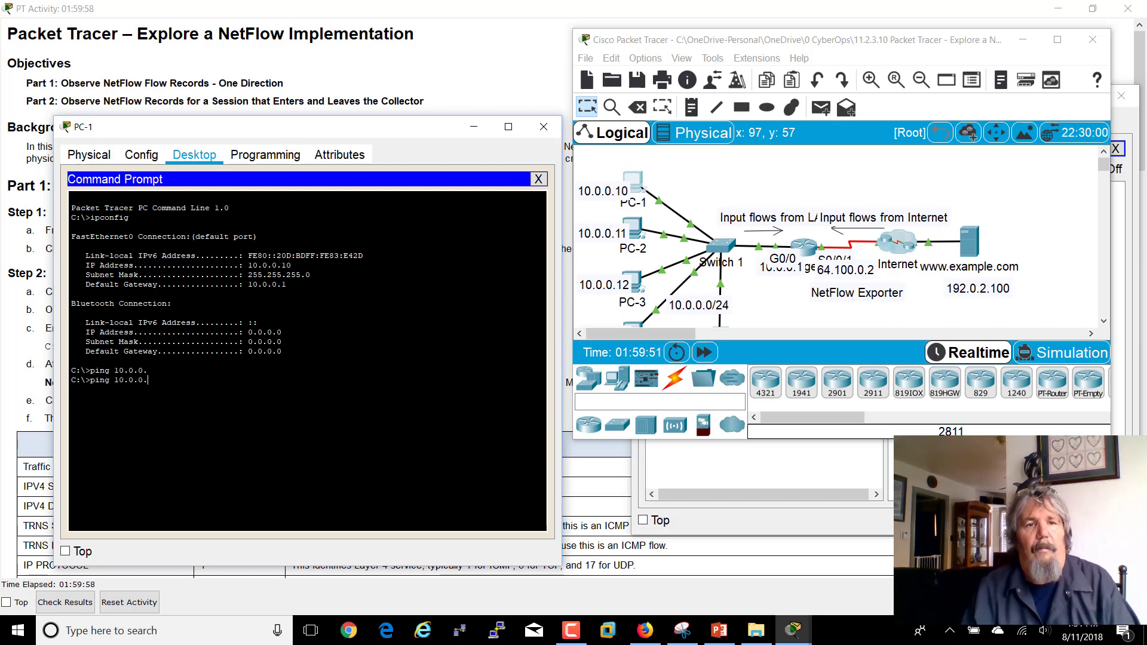
{"action": "type", "text": "1"}
{"action": "key", "text": "Return"}
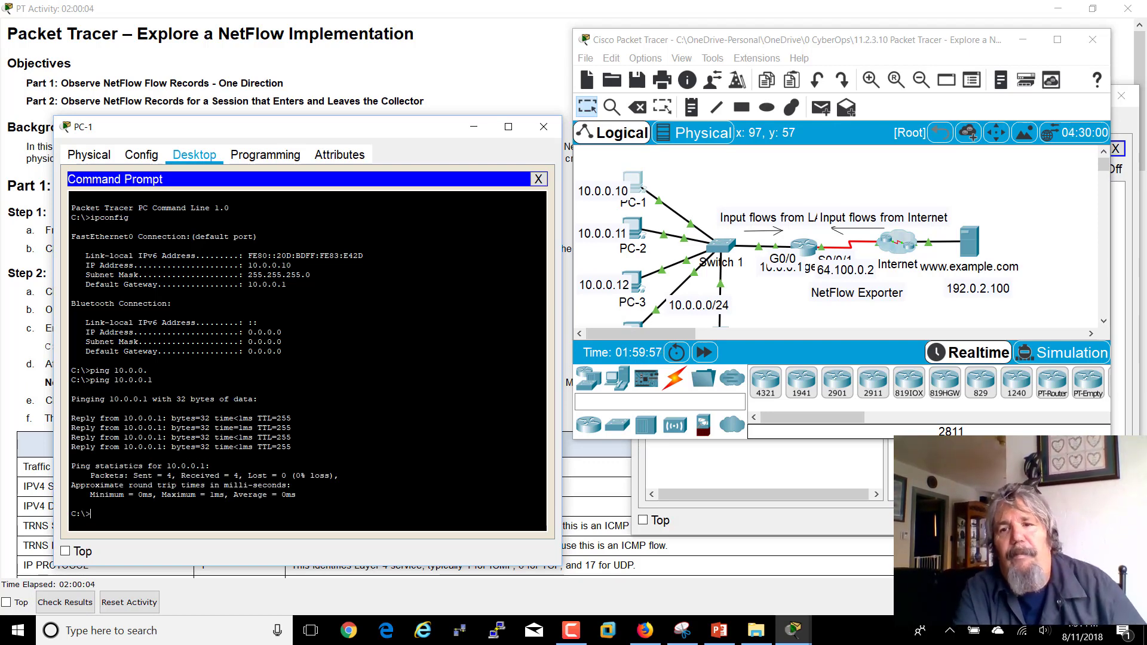
Bring the NetFlow Collector window forward and compare the flow records of the blue and green pie slices.
{"action": "left_click", "coordinate": [837, 460]}
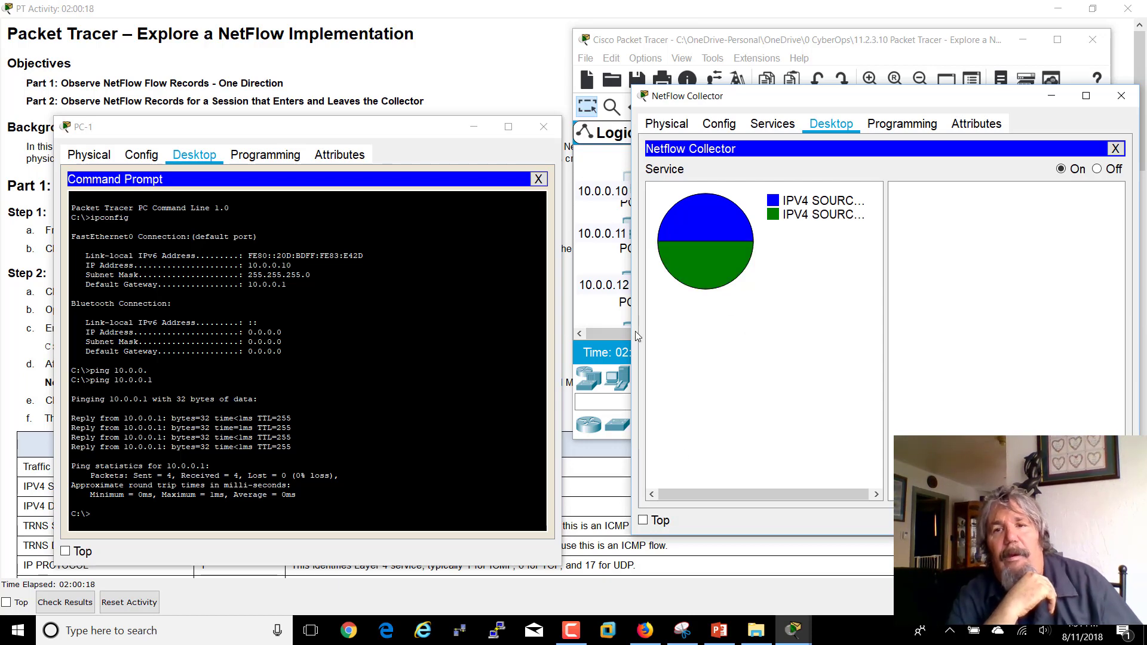
{"action": "left_click", "coordinate": [715, 239]}
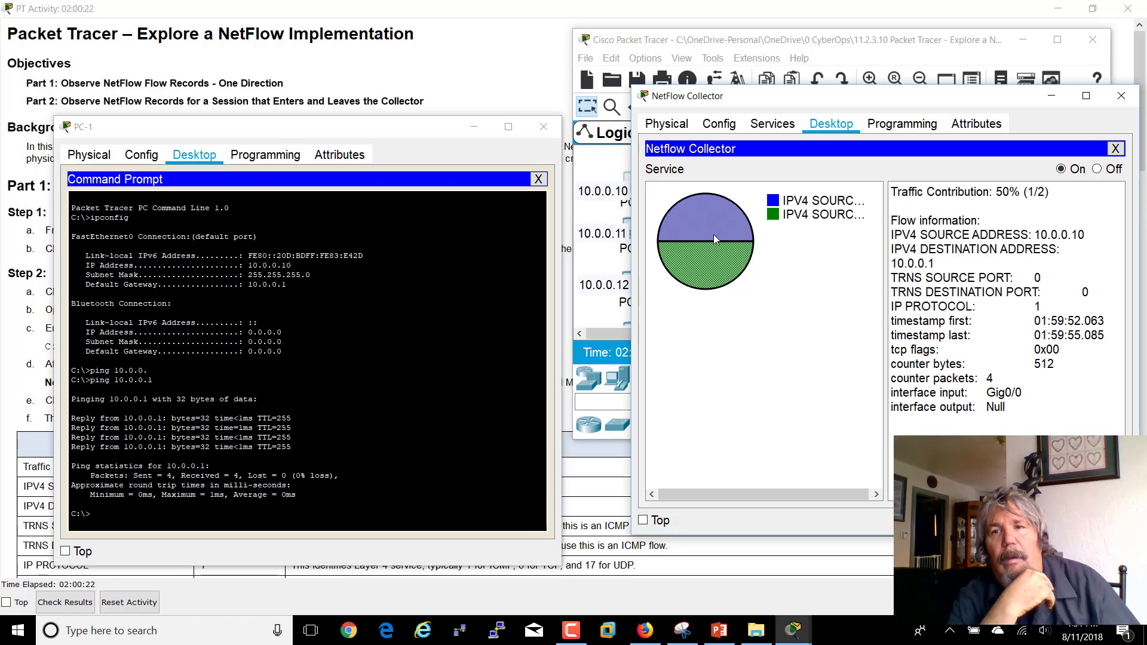
{"action": "left_click", "coordinate": [708, 232]}
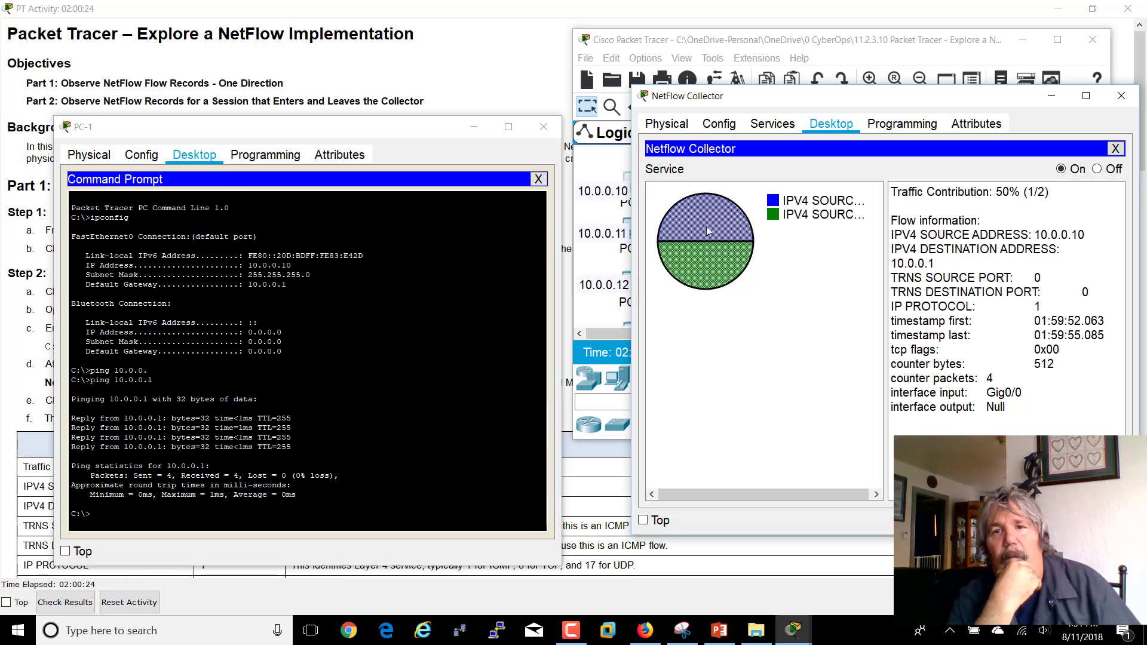
{"action": "left_click", "coordinate": [716, 265]}
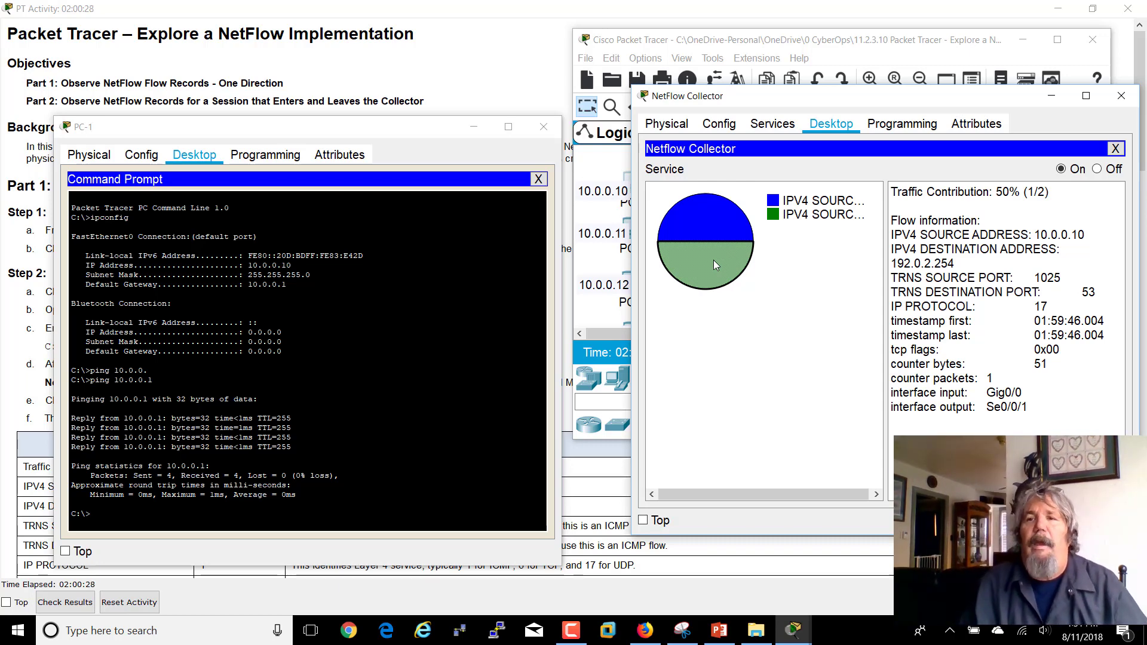
{"action": "left_click", "coordinate": [705, 214]}
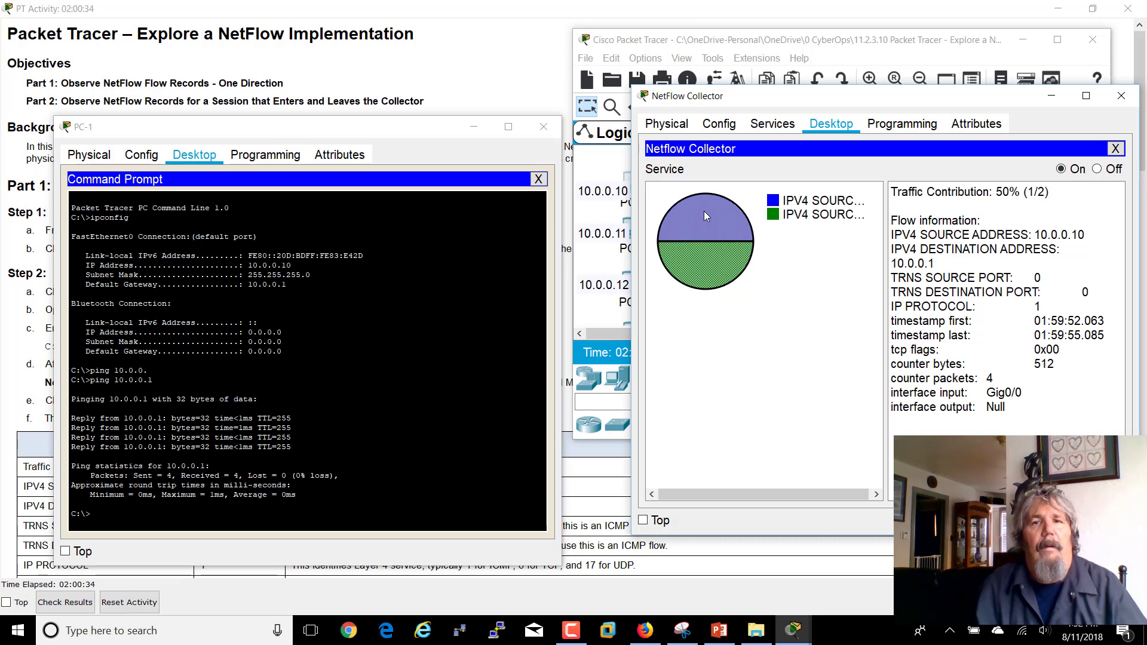
{"action": "left_click", "coordinate": [722, 265]}
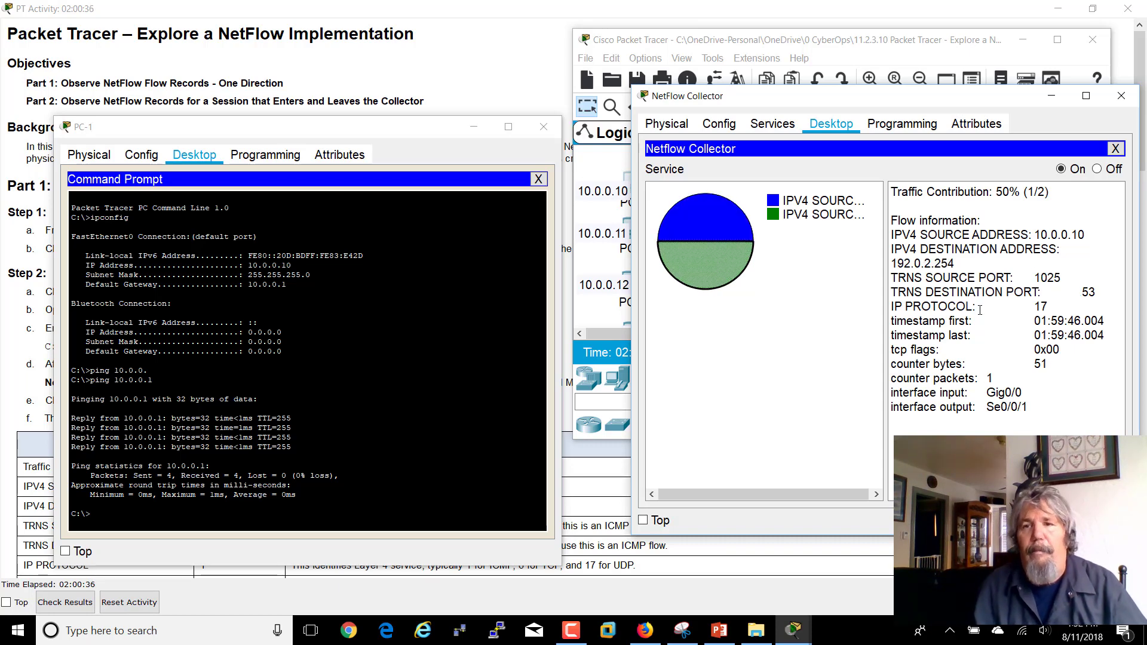
Examine the destination address, IP protocol and destination port in the green slice's flow record.
{"action": "left_click_drag", "start_coordinate": [959, 278], "coordinate": [895, 270]}
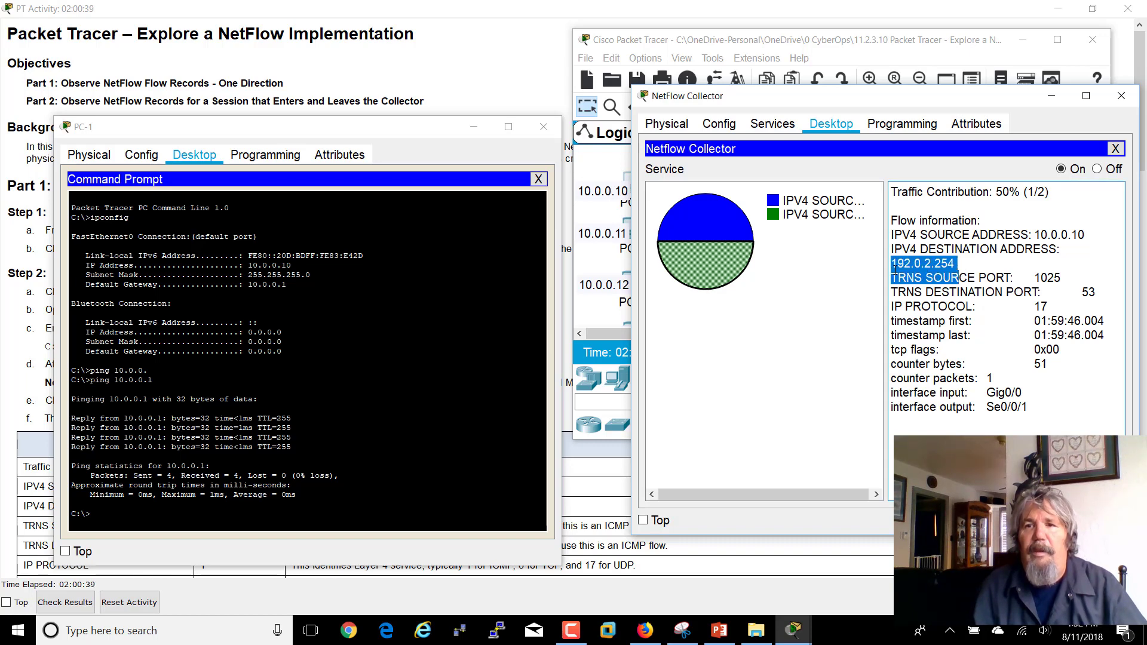
{"action": "left_click", "coordinate": [937, 283]}
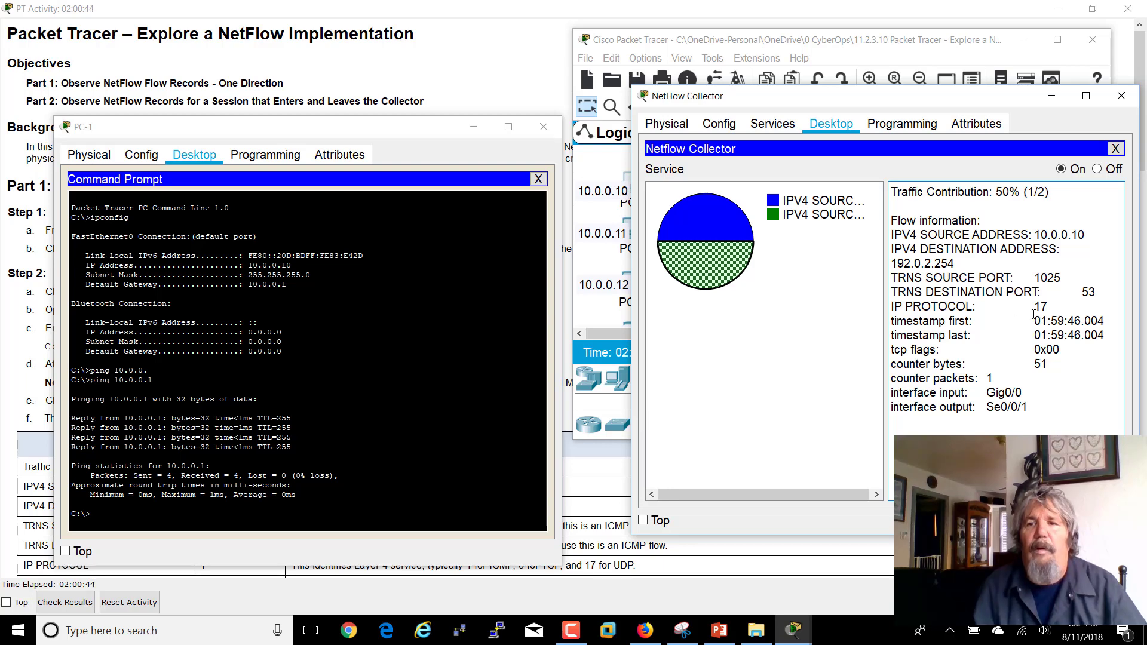
{"action": "left_click_drag", "start_coordinate": [1084, 306], "coordinate": [895, 306]}
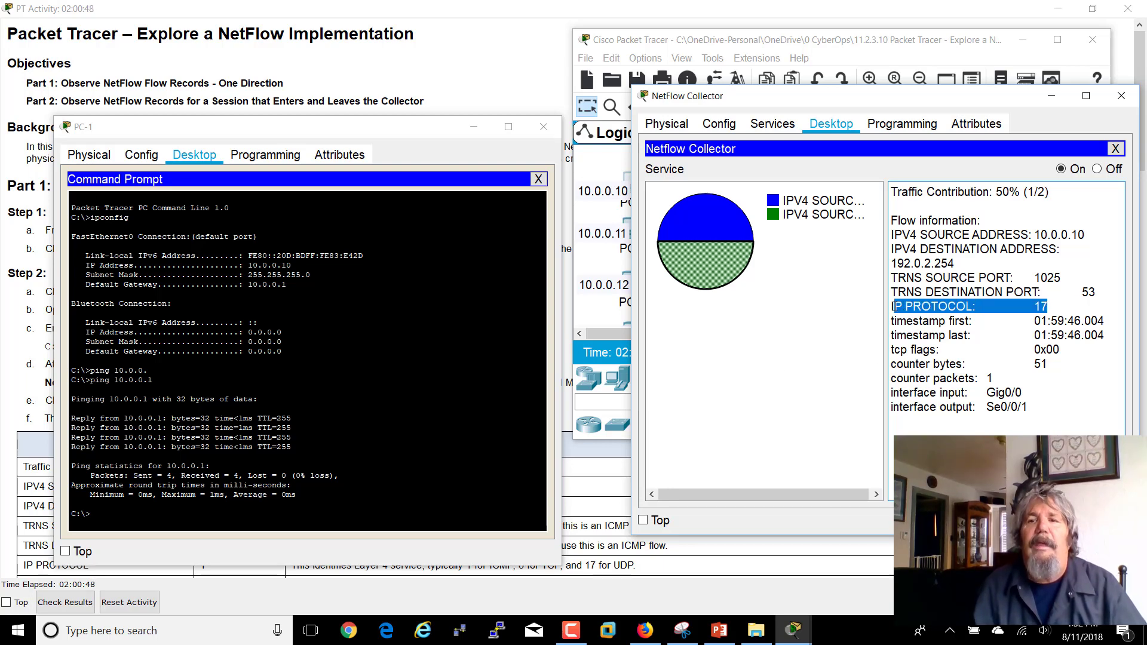
{"action": "left_click", "coordinate": [1092, 298]}
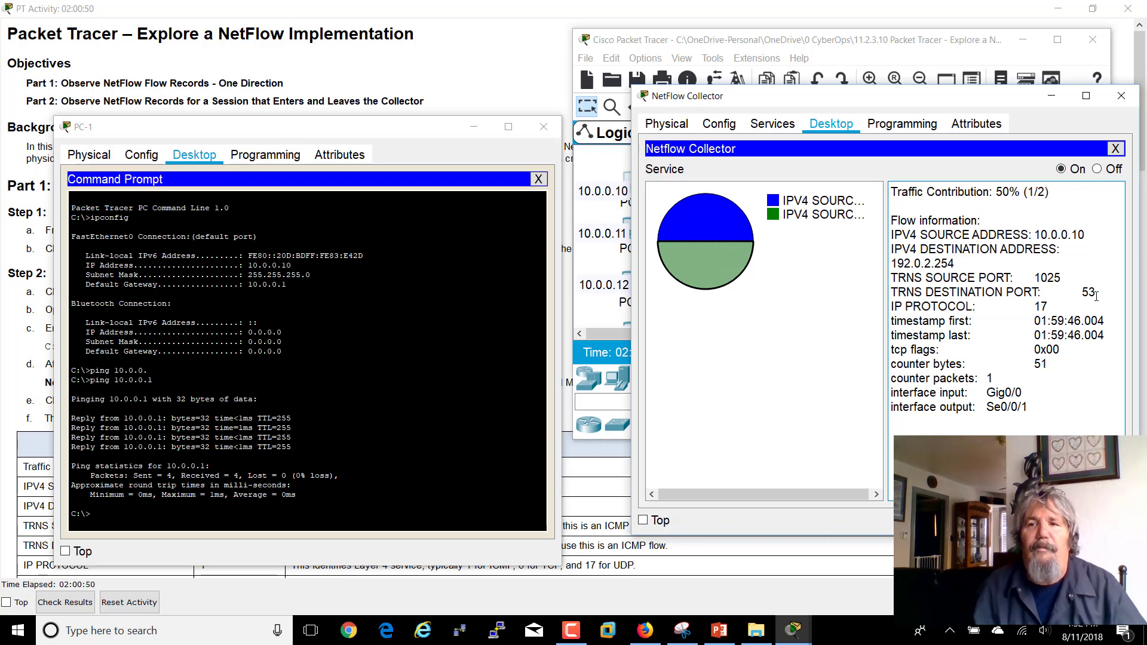
{"action": "left_click_drag", "start_coordinate": [1097, 295], "coordinate": [877, 299]}
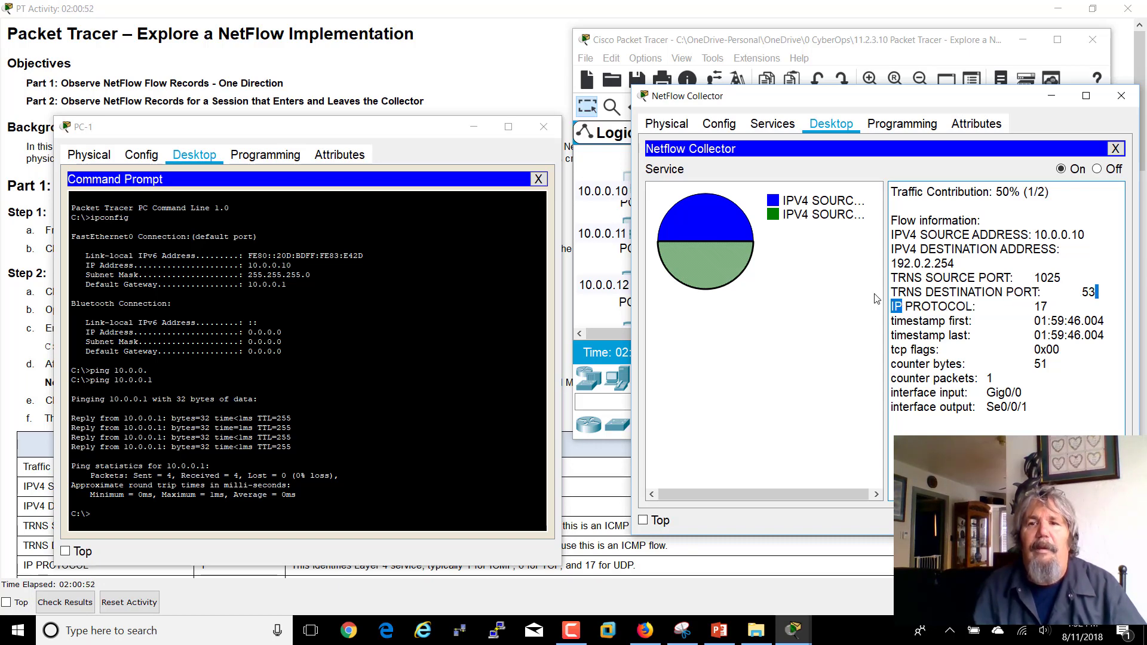
{"action": "left_click", "coordinate": [877, 298]}
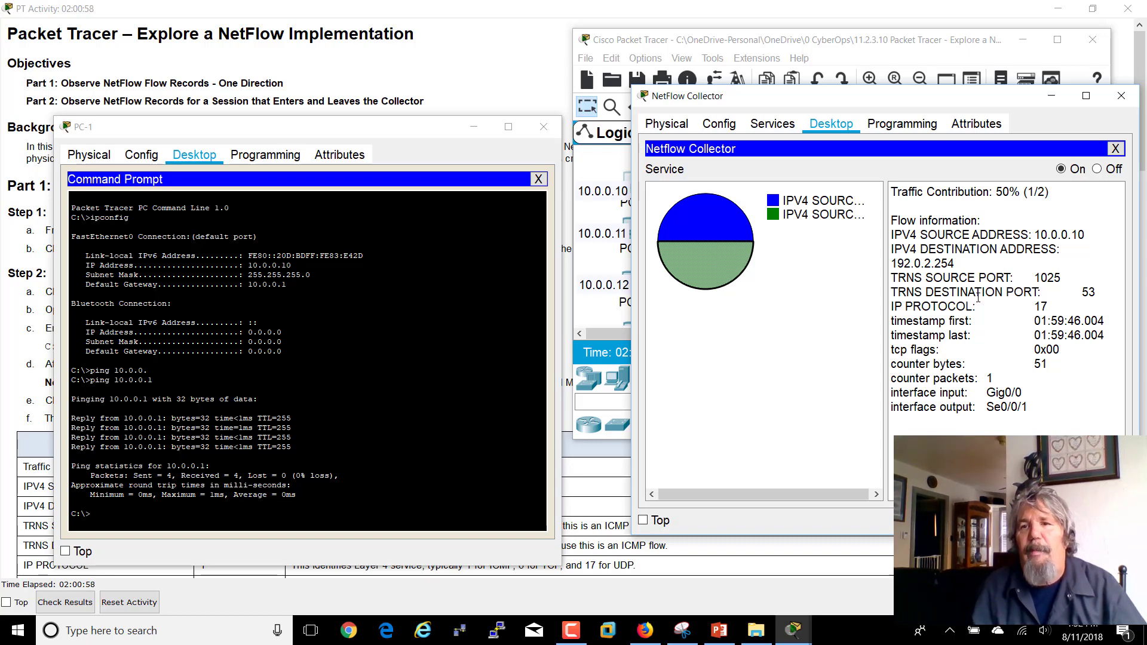
{"action": "left_click_drag", "start_coordinate": [1069, 303], "coordinate": [879, 288]}
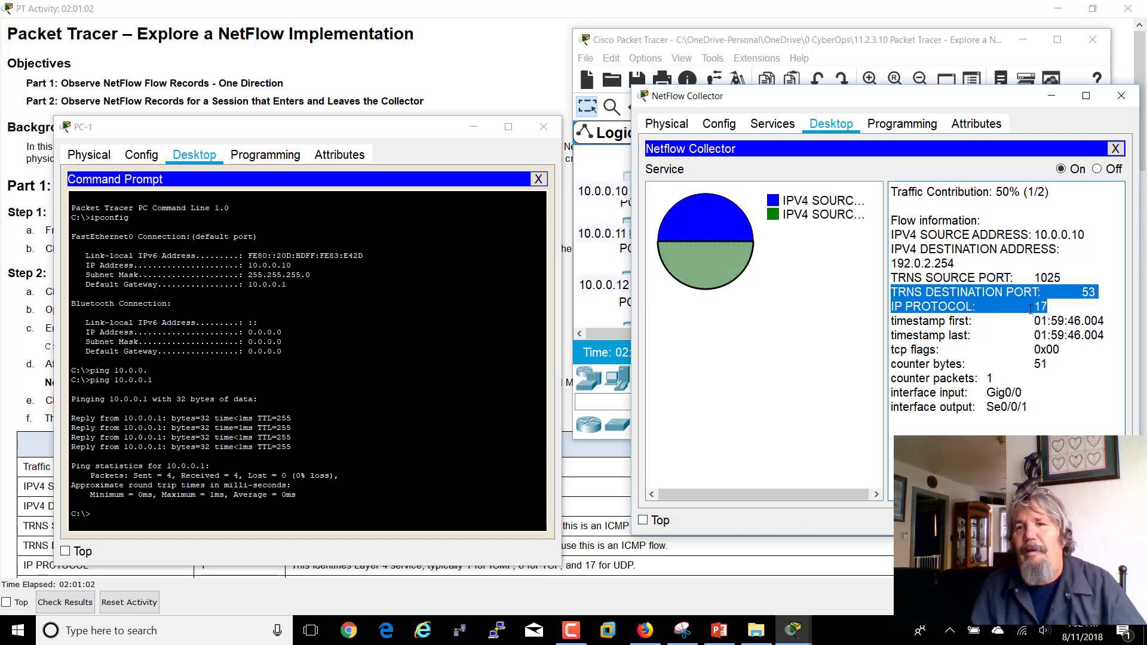
{"action": "left_click", "coordinate": [1055, 321]}
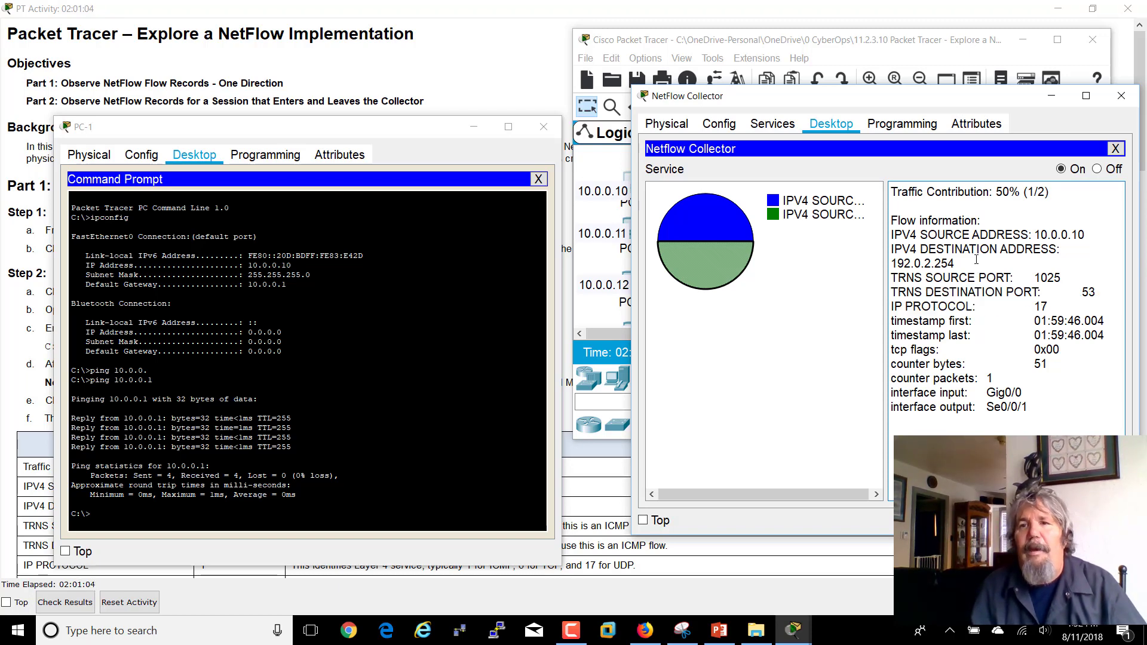
Compare the destination address with the source and destination port entries in the same flow record.
{"action": "left_click_drag", "start_coordinate": [964, 261], "coordinate": [893, 263]}
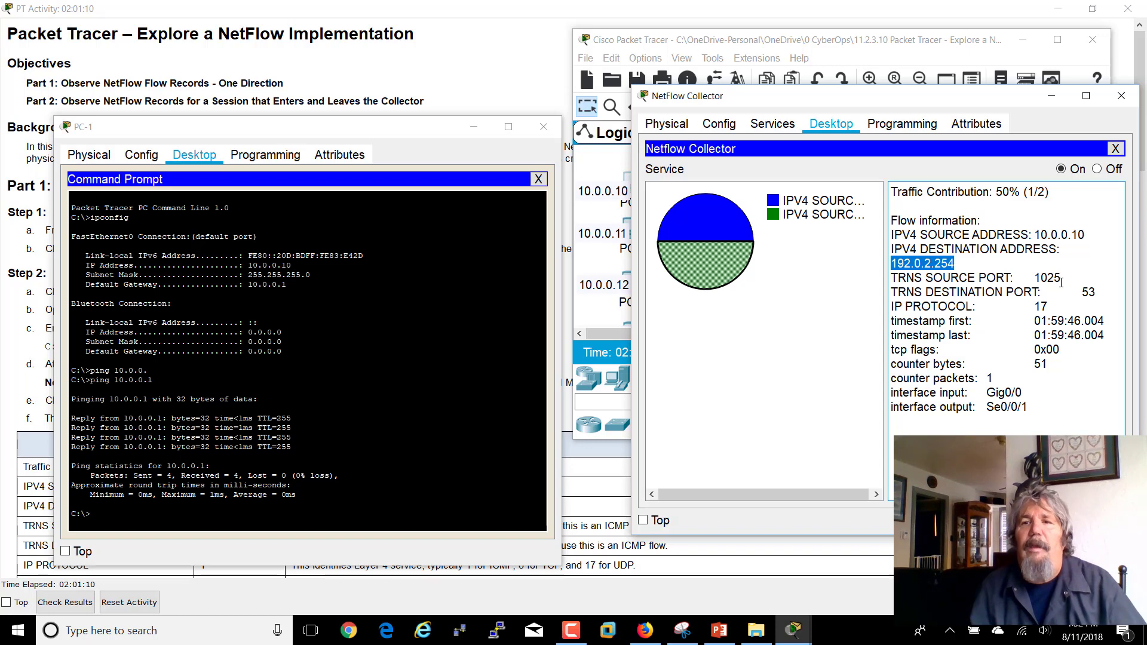
{"action": "left_click_drag", "start_coordinate": [1063, 278], "coordinate": [934, 278]}
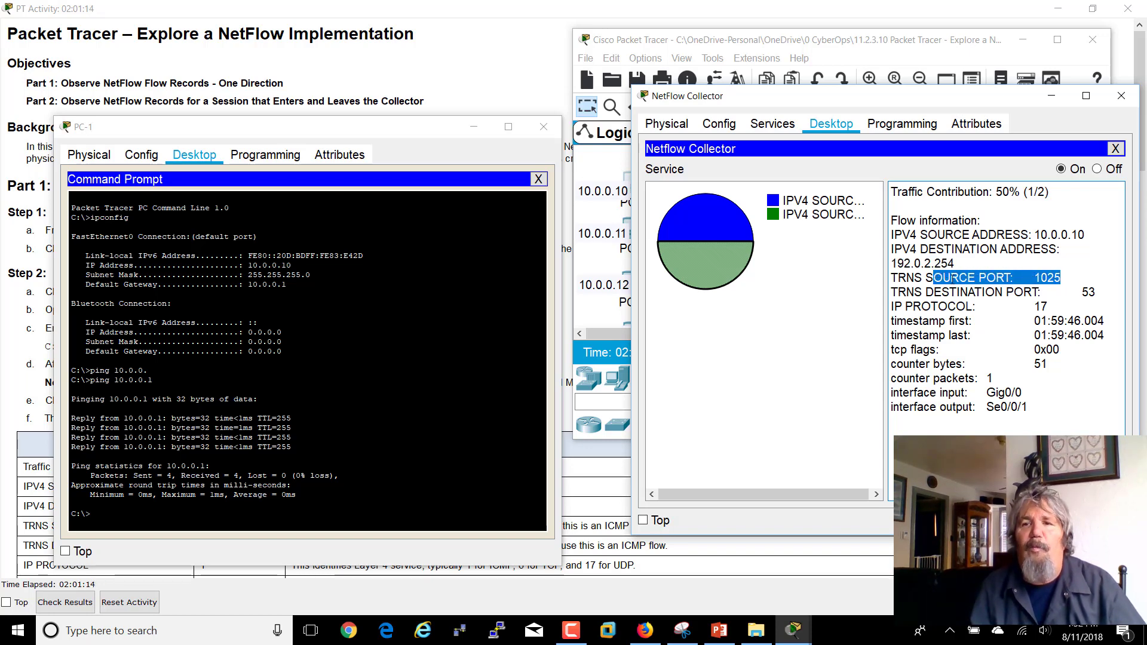
{"action": "left_click_drag", "start_coordinate": [1040, 292], "coordinate": [922, 292]}
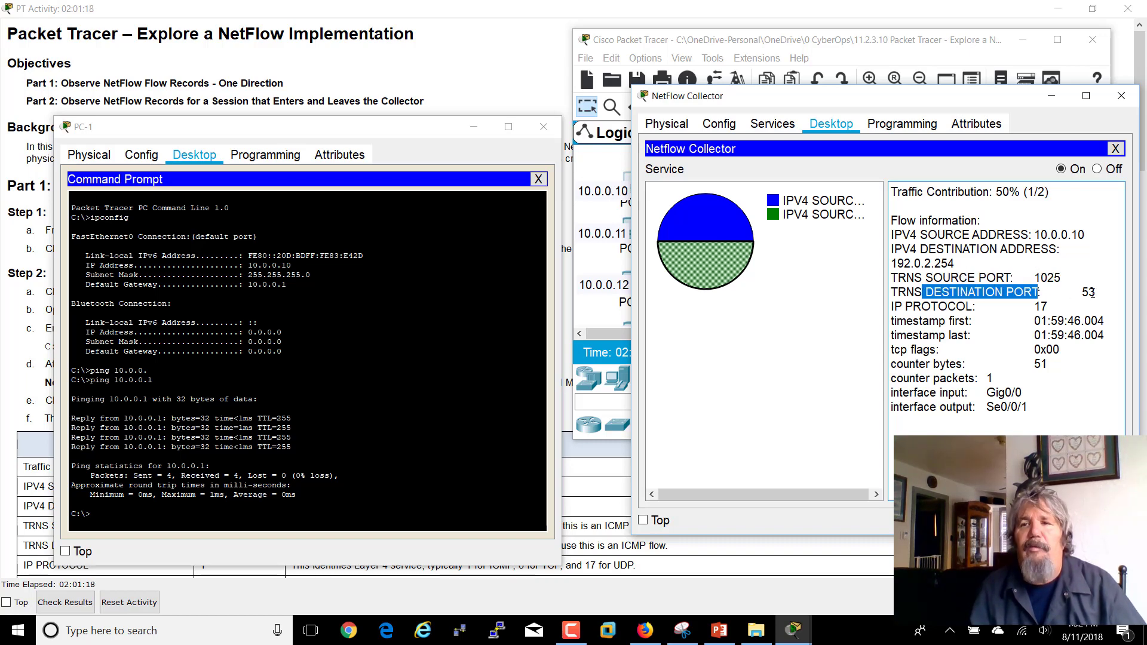
{"action": "left_click_drag", "start_coordinate": [1088, 292], "coordinate": [928, 292]}
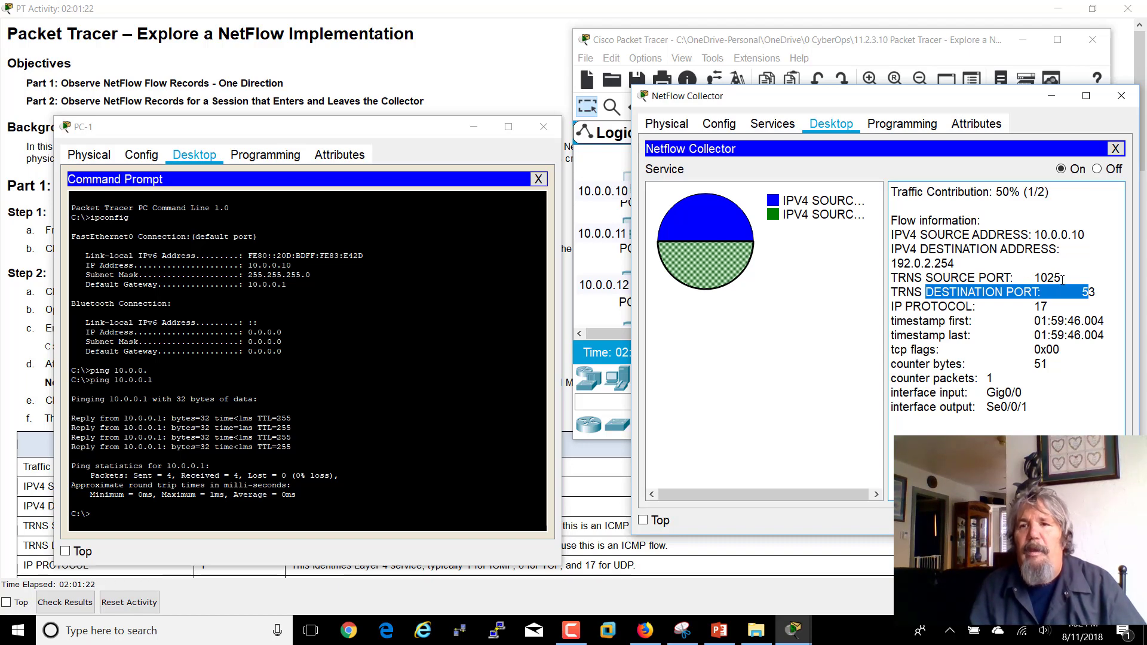
{"action": "left_click_drag", "start_coordinate": [1062, 279], "coordinate": [915, 280]}
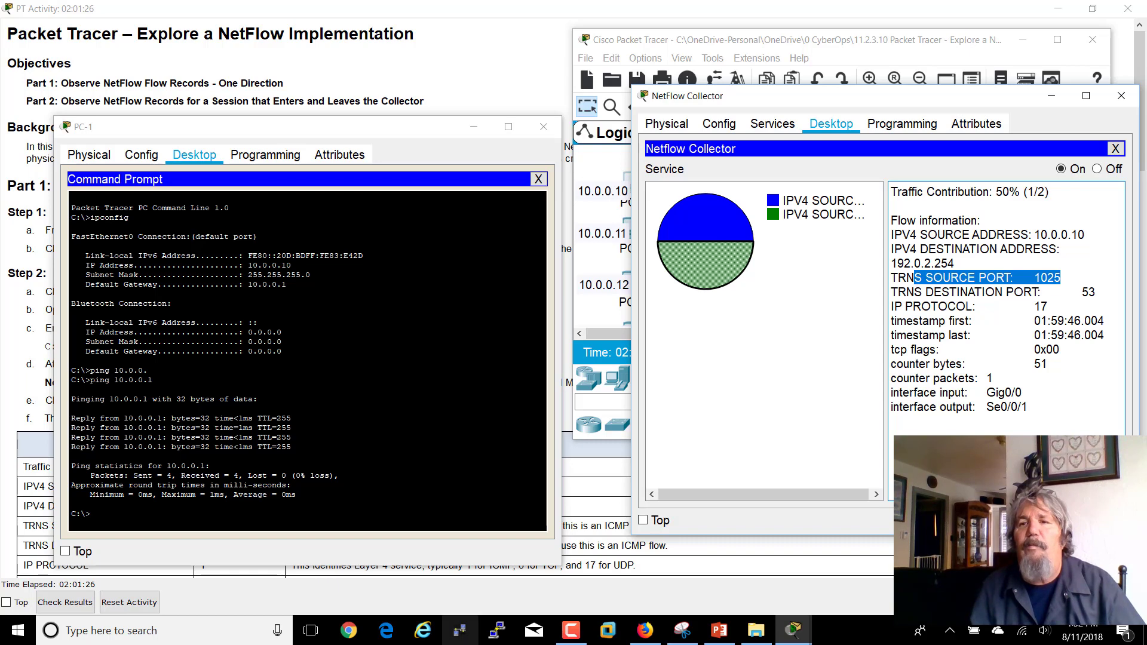
Switch to the PowerPoint slide show and go to the slide defining dynamic ports.
{"action": "left_click", "coordinate": [722, 631]}
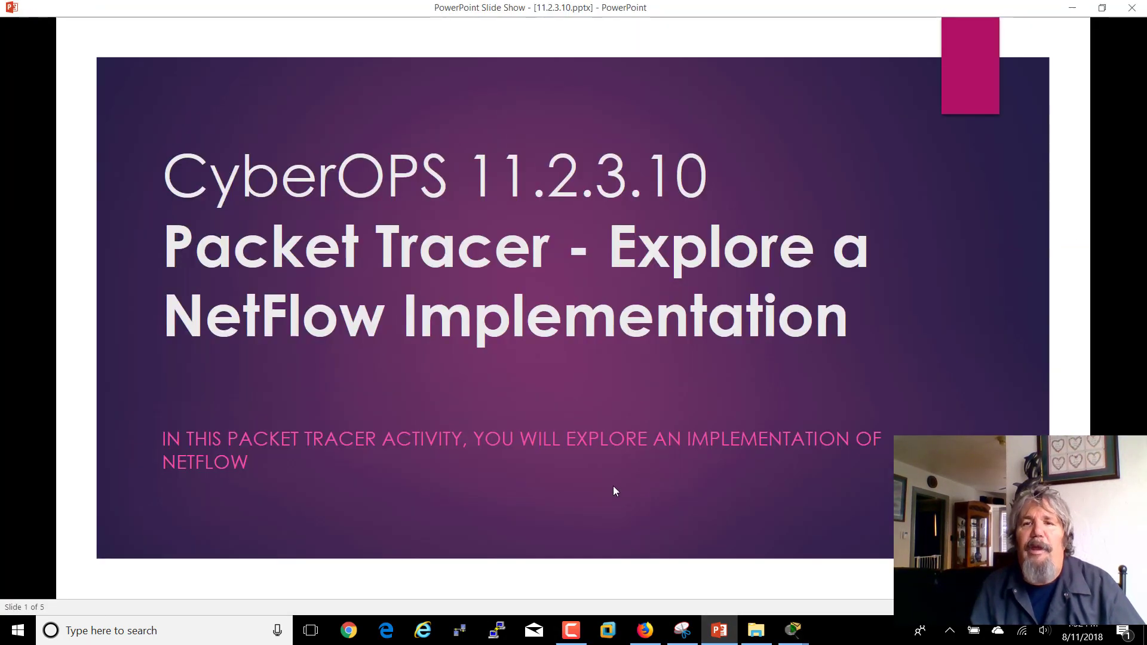
{"action": "left_click", "coordinate": [614, 488]}
{"action": "left_click", "coordinate": [615, 490]}
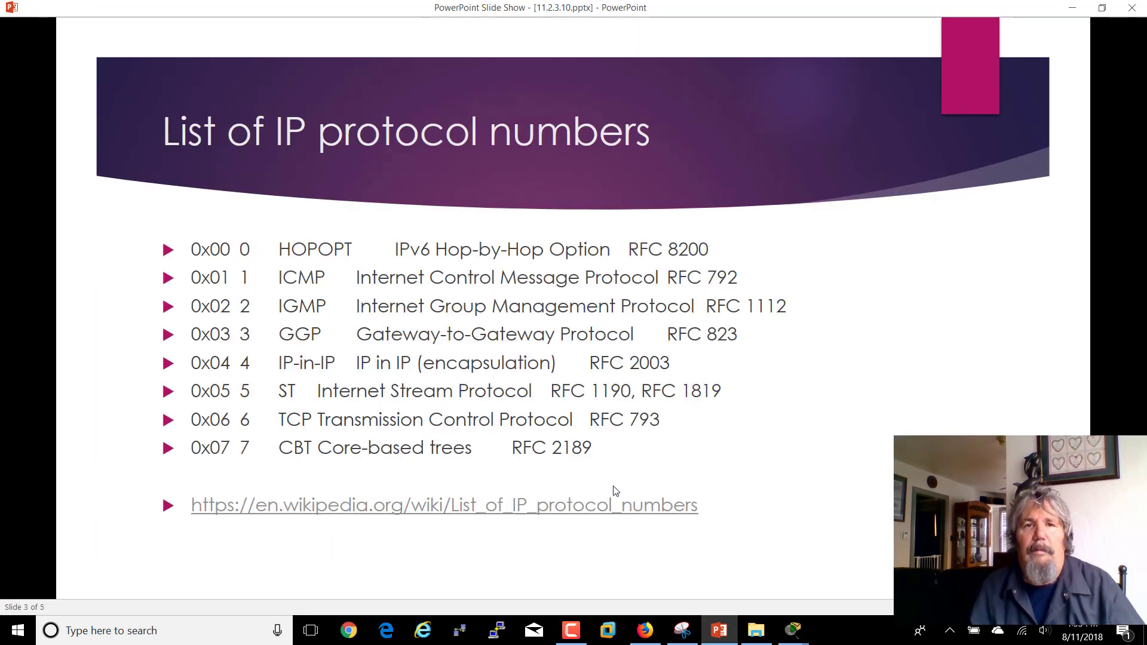
{"action": "left_click", "coordinate": [616, 491]}
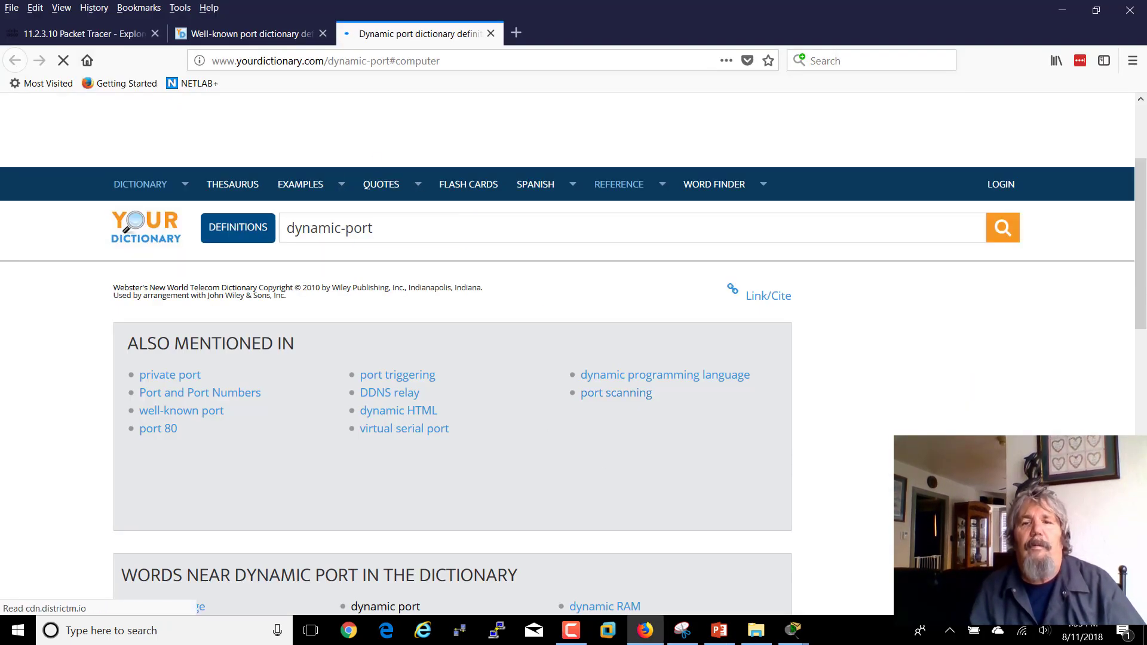
{"action": "left_click", "coordinate": [720, 631]}
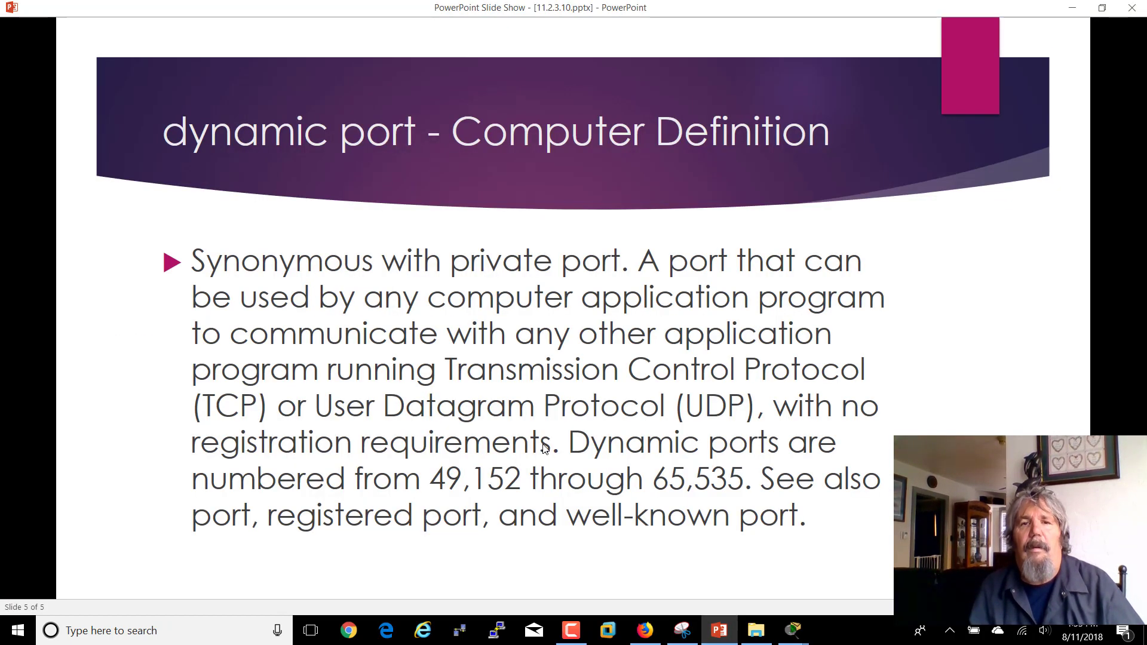
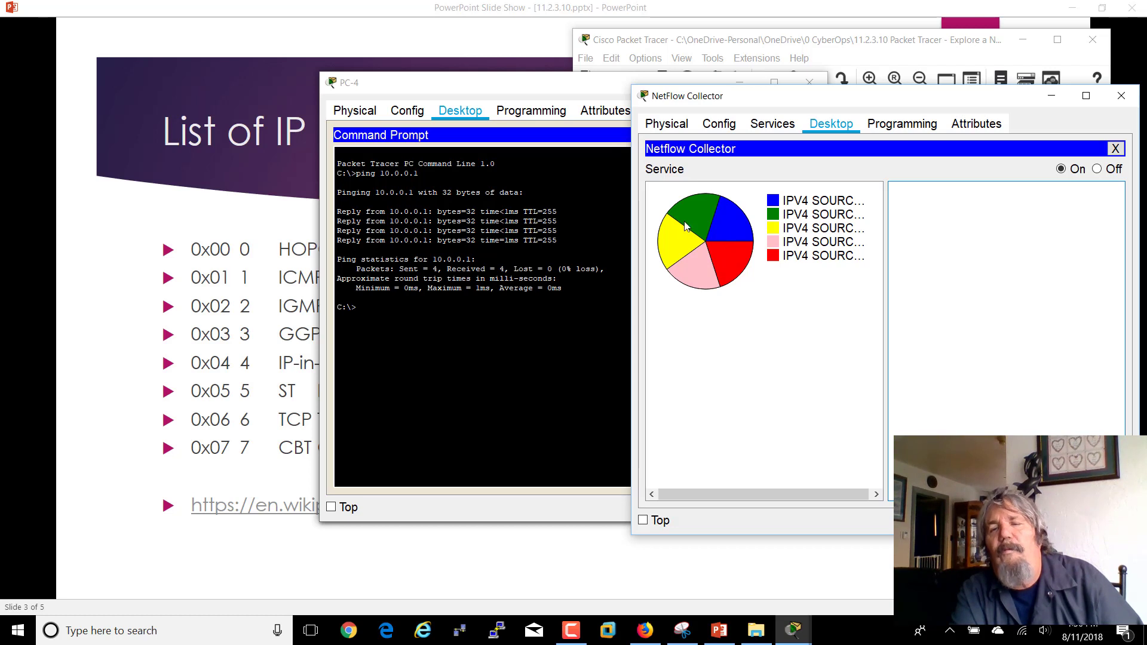
View the flow records of the green and blue slices in the NetFlow Collector's five-slice pie chart.
{"action": "left_click", "coordinate": [700, 214]}
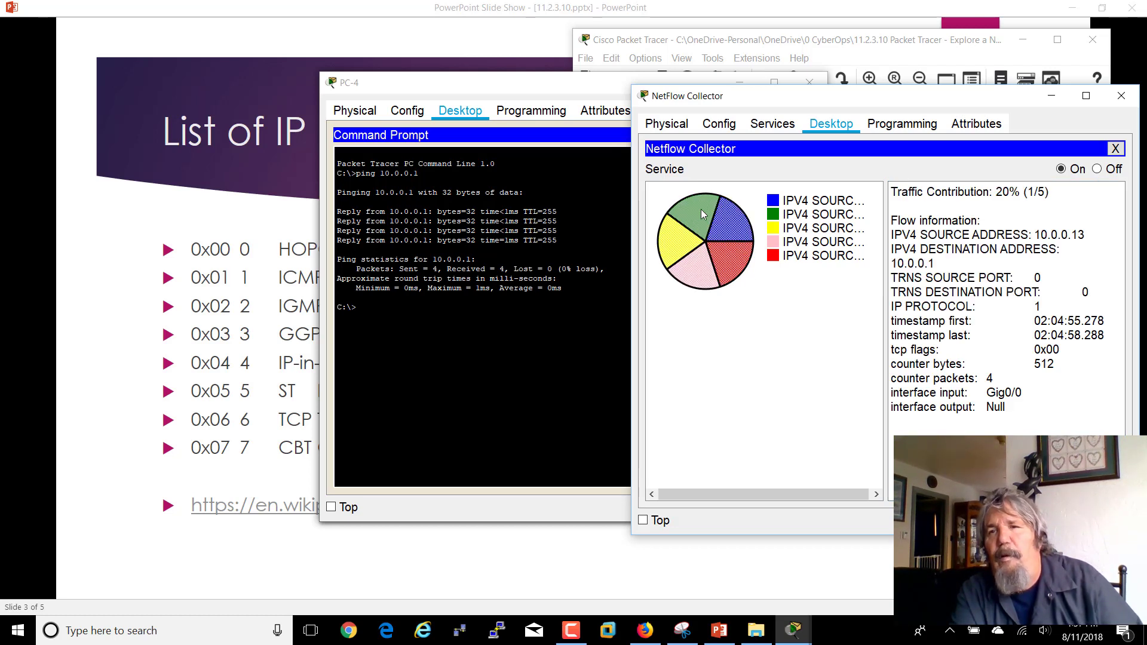
{"action": "left_click", "coordinate": [728, 223]}
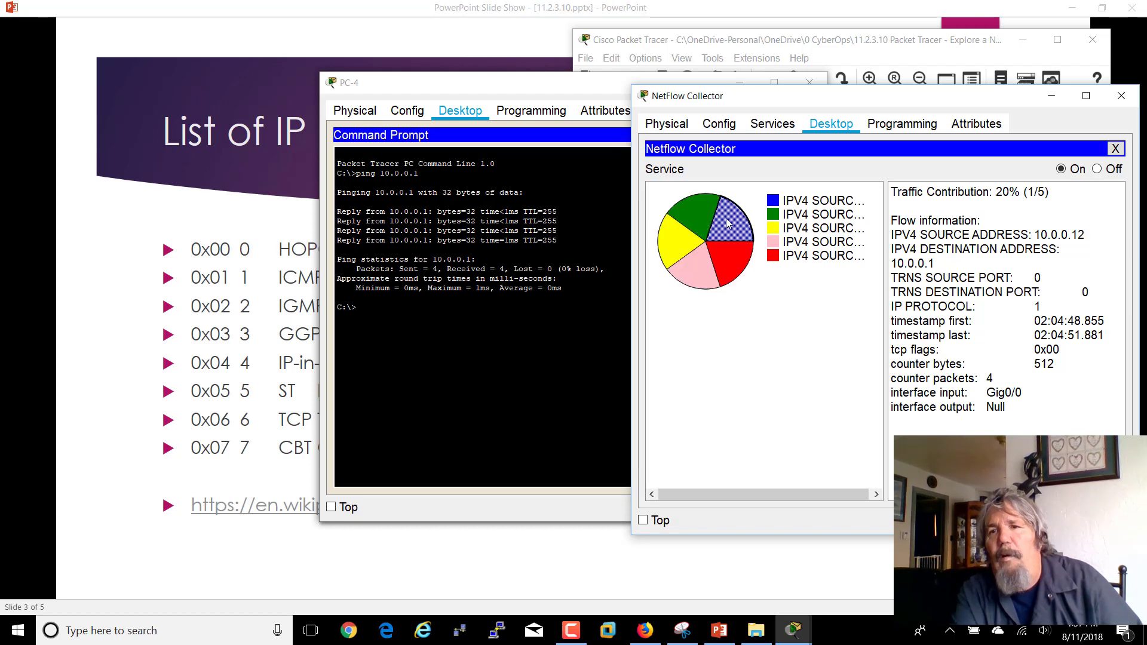
{"action": "left_click", "coordinate": [694, 228]}
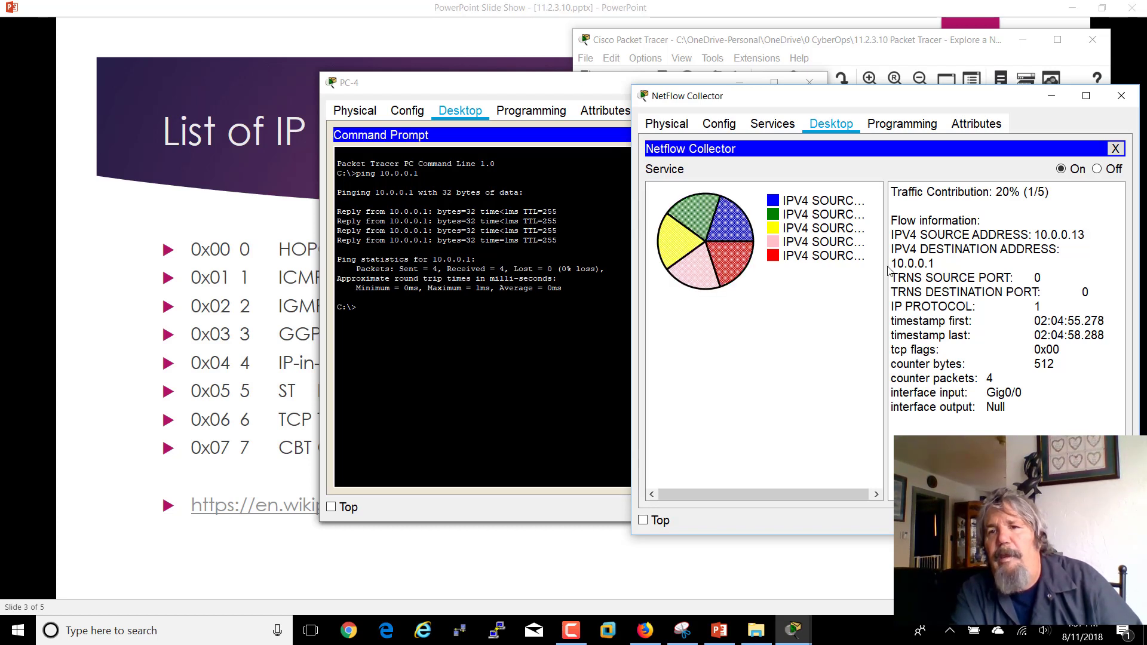
View the blue and red slices' flow records and examine the destination port and IP protocol in the red slice's record.
{"action": "left_click", "coordinate": [734, 230]}
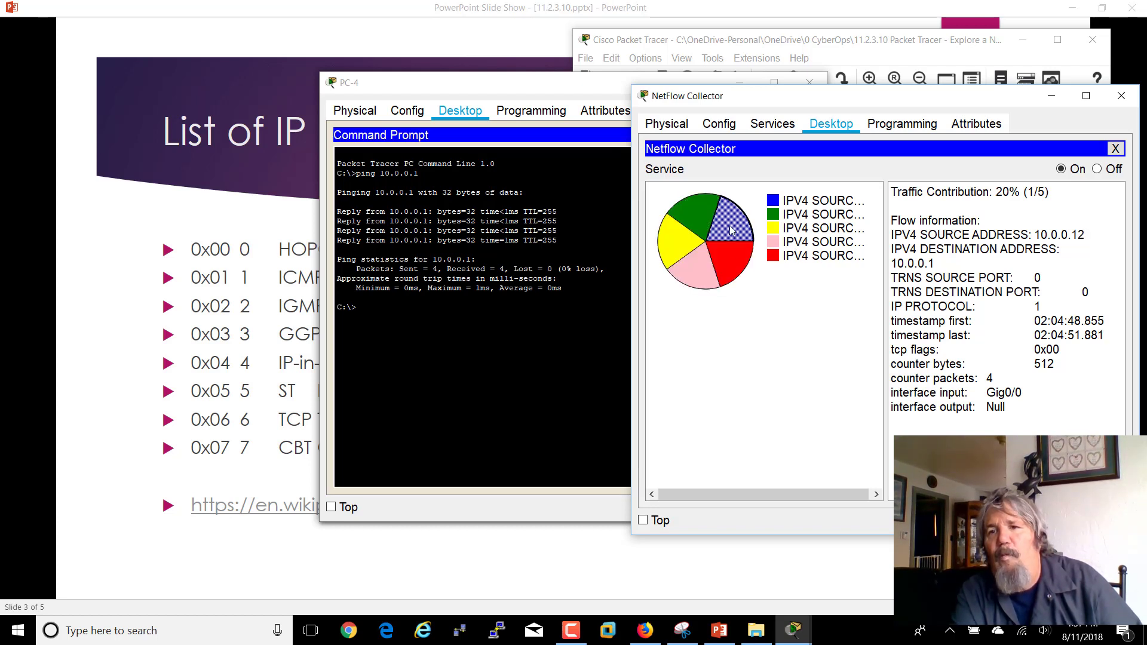
{"action": "left_click", "coordinate": [734, 259]}
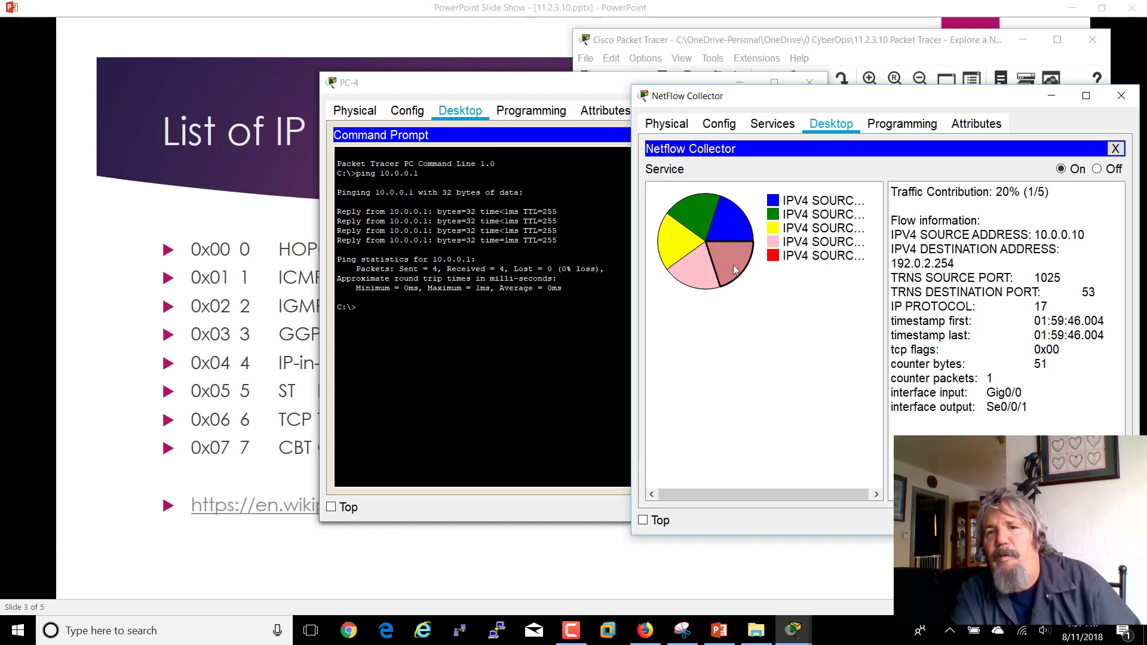
{"action": "left_click_drag", "start_coordinate": [1046, 307], "coordinate": [934, 292]}
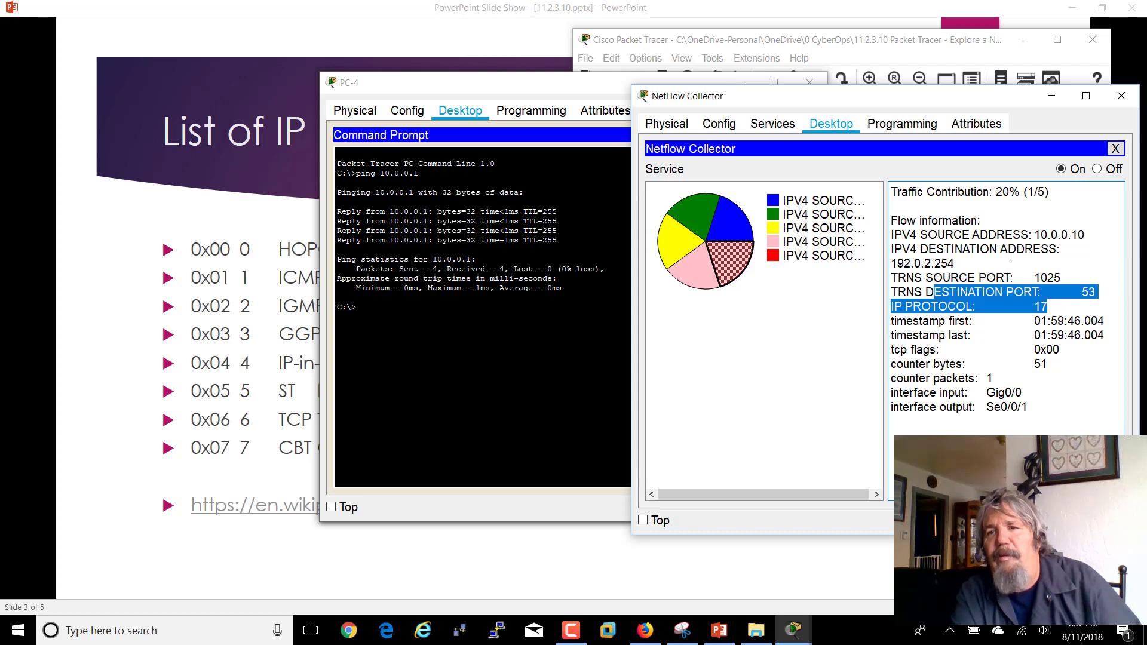
{"action": "left_click", "coordinate": [1003, 257]}
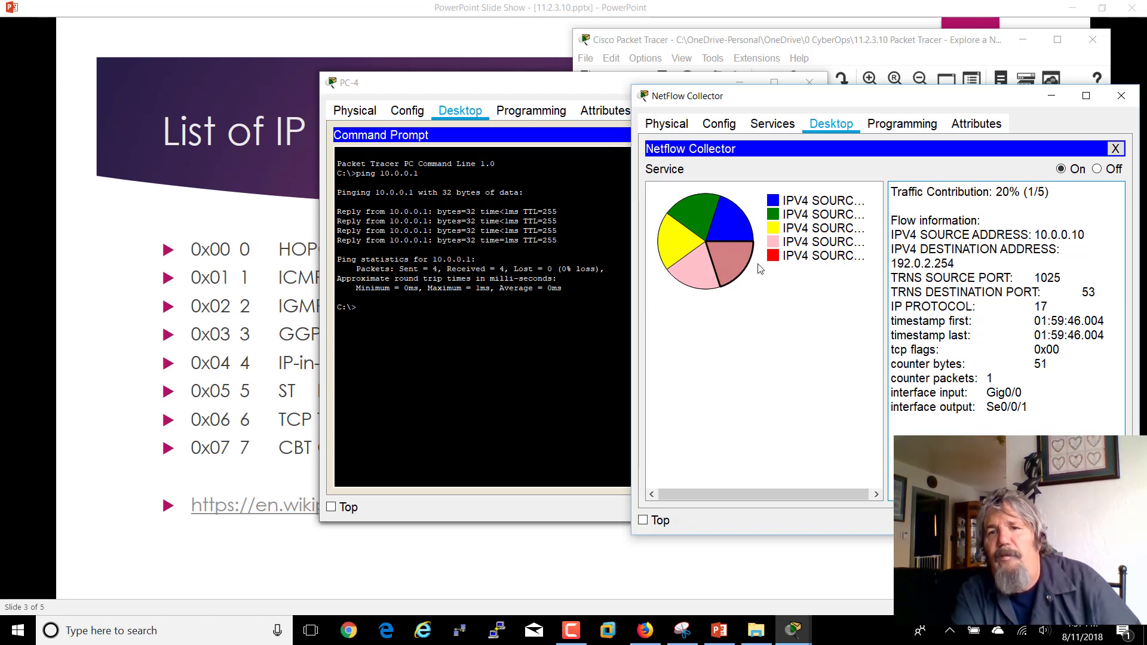
View the pink and yellow slices' flow records and examine the yellow slice's entries from source address to output interface.
{"action": "left_click", "coordinate": [695, 275]}
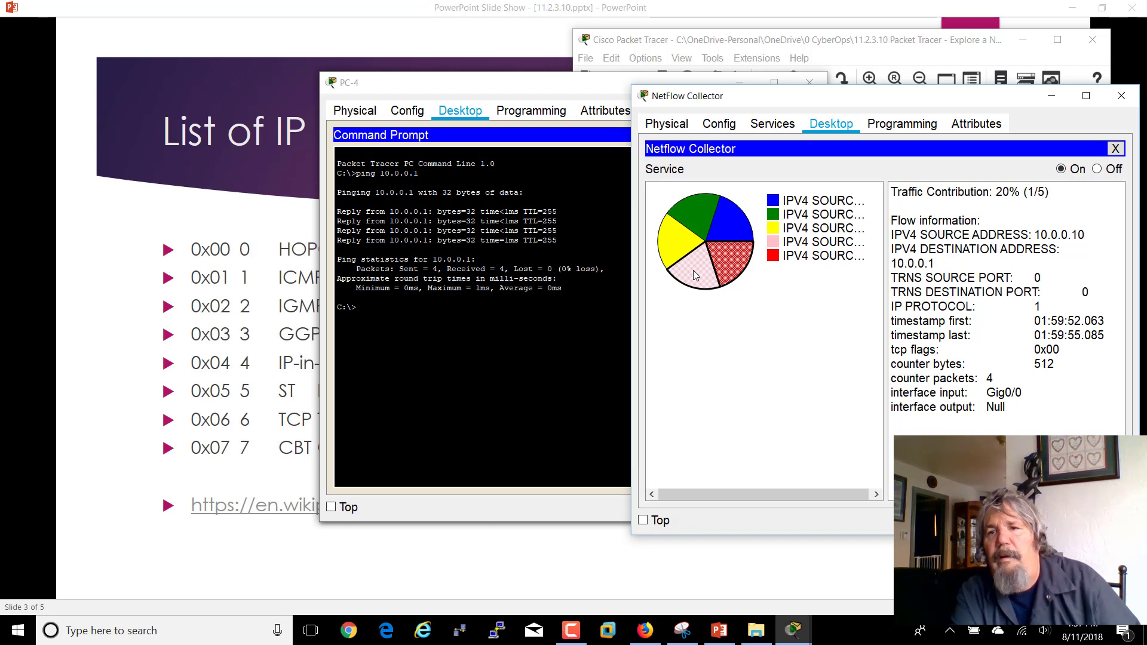
{"action": "left_click", "coordinate": [681, 250]}
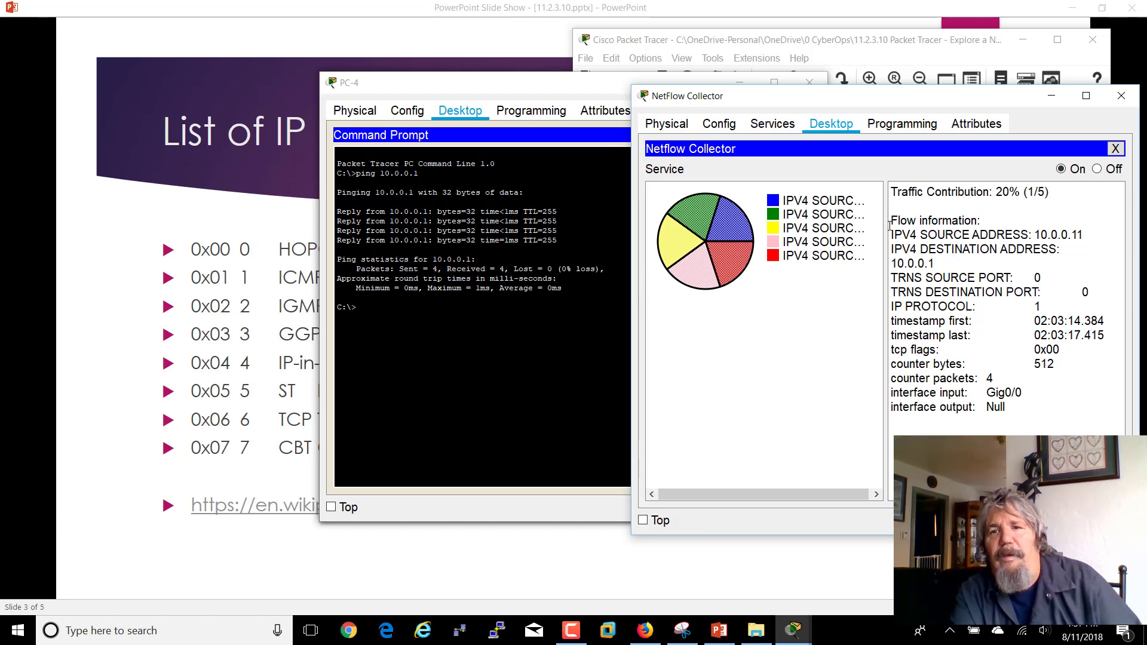
{"action": "left_click_drag", "start_coordinate": [891, 232], "coordinate": [1081, 418]}
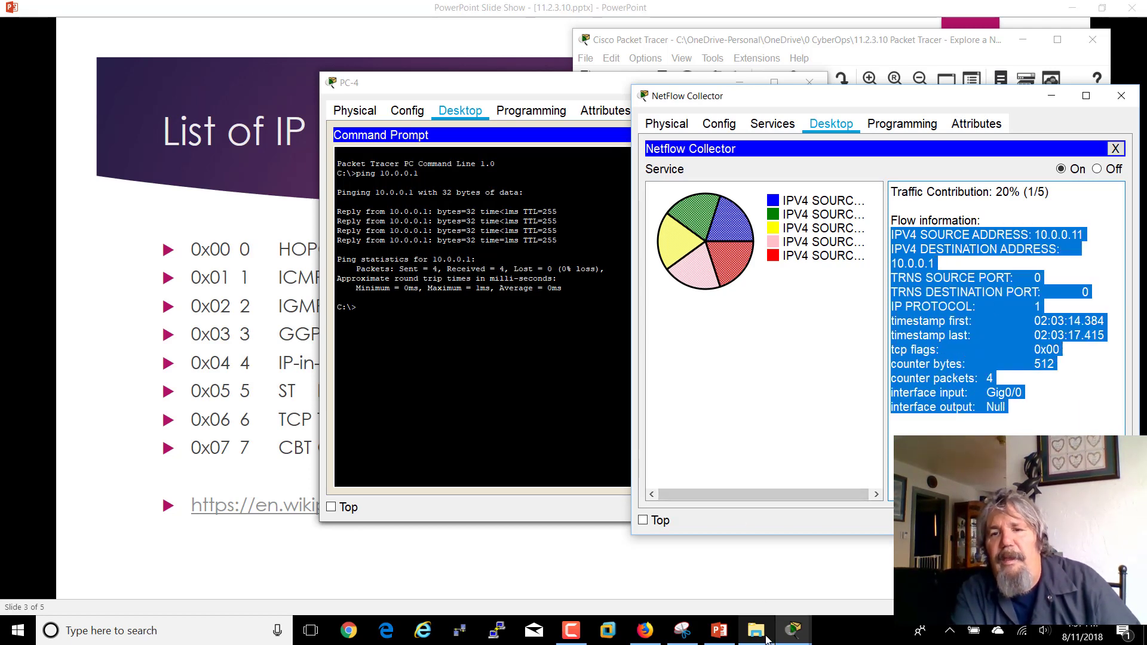
Switch to the PT Activity instructions and read the explanation of the TRNS SOURCE PORT entry in the flow record table.
{"action": "left_click", "coordinate": [792, 631]}
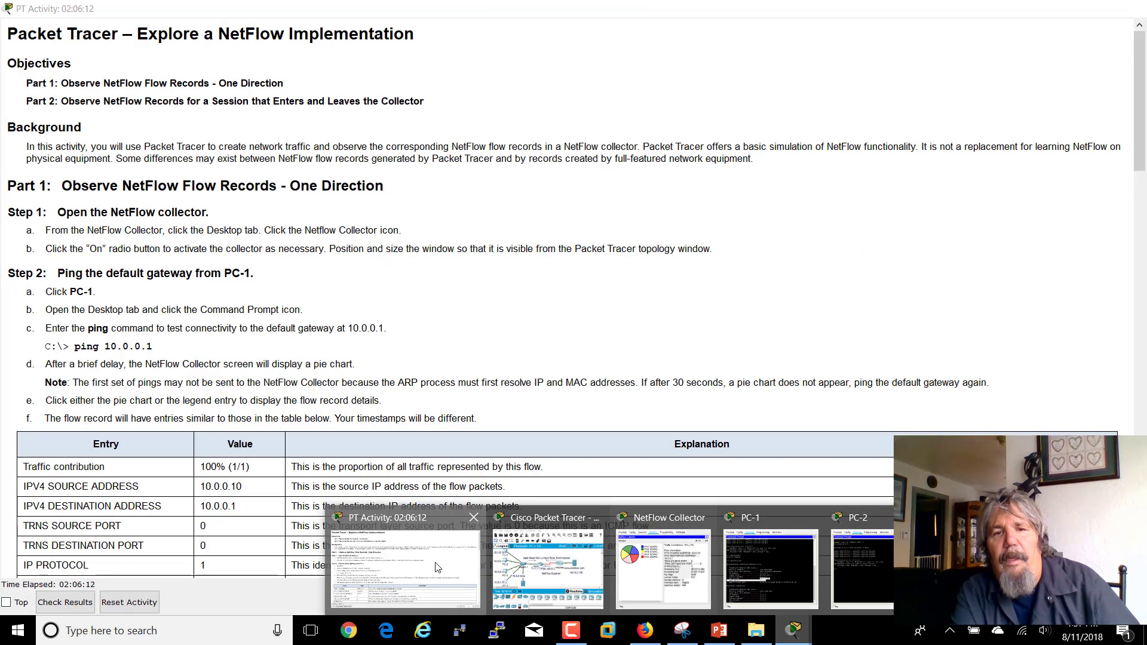
{"action": "left_click", "coordinate": [438, 568]}
{"action": "scroll", "coordinate": [167, 322], "scroll_direction": "down", "scroll_amount": 1}
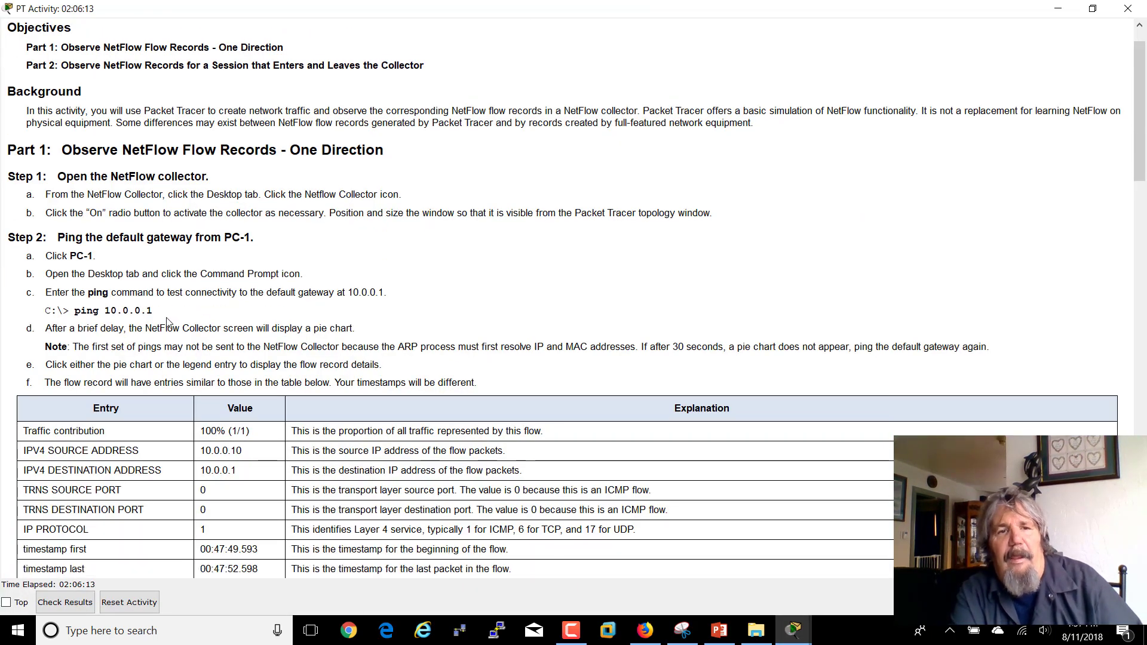
{"action": "scroll", "coordinate": [207, 402], "scroll_direction": "down", "scroll_amount": 5}
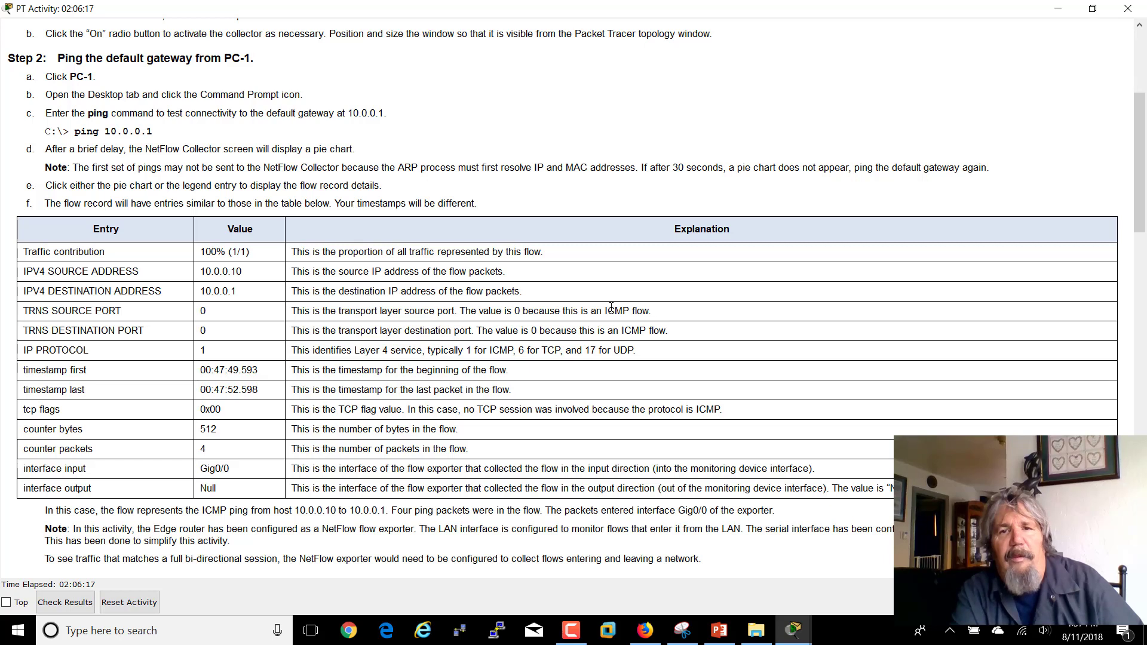
{"action": "left_click_drag", "start_coordinate": [660, 313], "coordinate": [295, 308]}
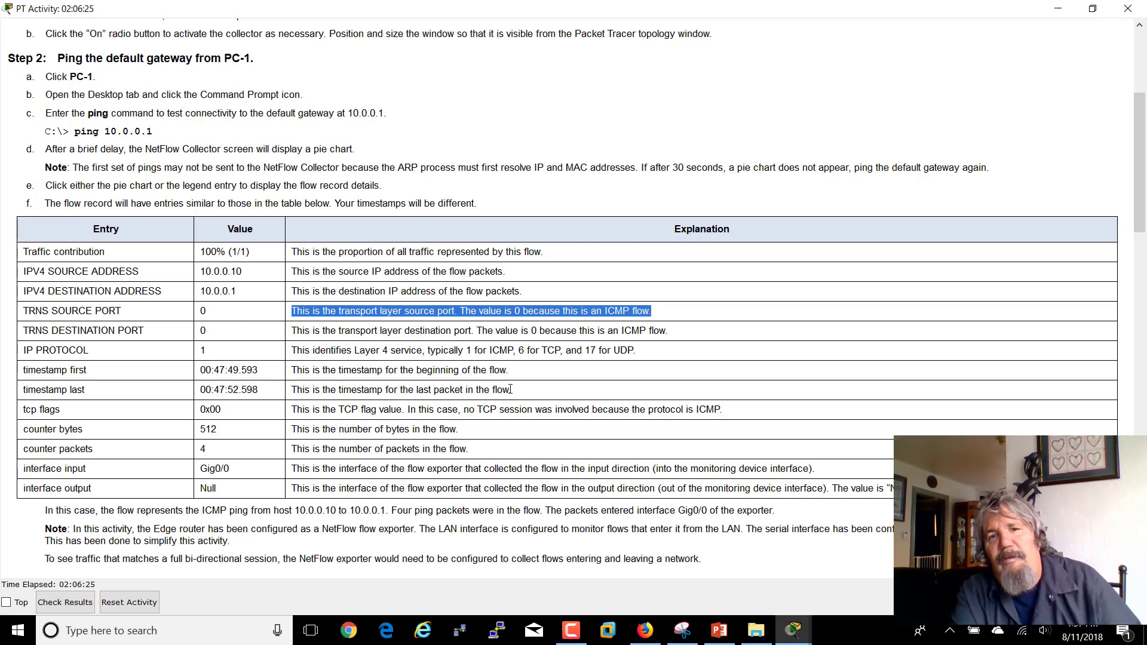
Read the explanations of the timestamp, tcp flags, counter bytes and counter packets entries in the flow record table.
{"action": "left_click", "coordinate": [511, 390]}
{"action": "left_click_drag", "start_coordinate": [511, 390], "coordinate": [291, 371]}
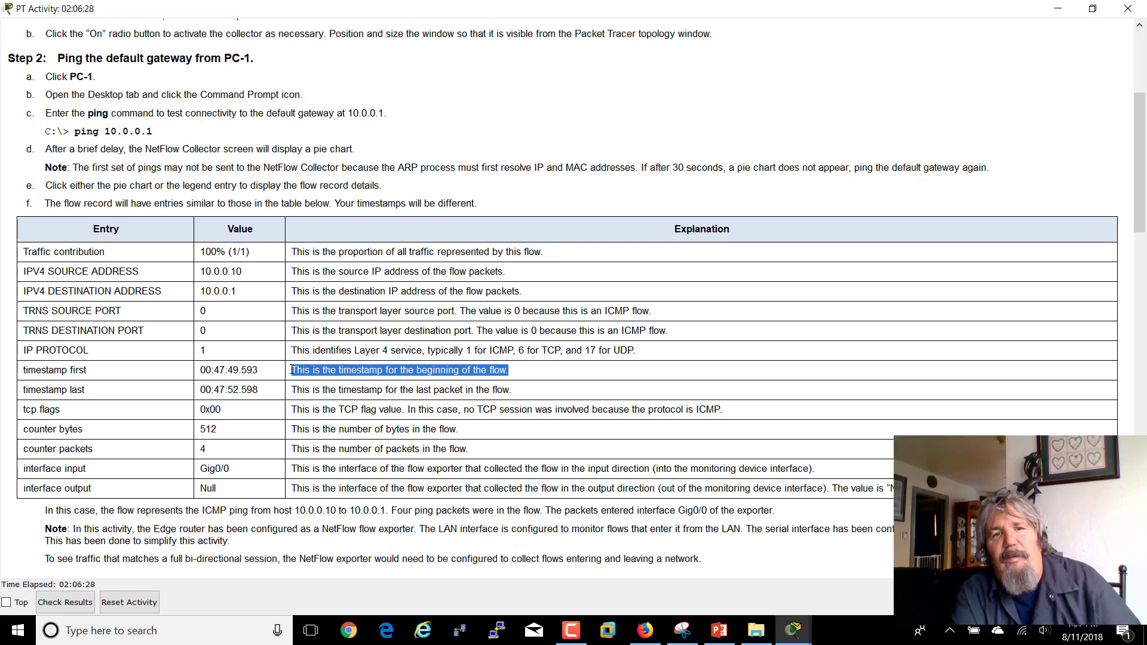
{"action": "left_click", "coordinate": [512, 392]}
{"action": "left_click", "coordinate": [474, 390], "text": "shift"}
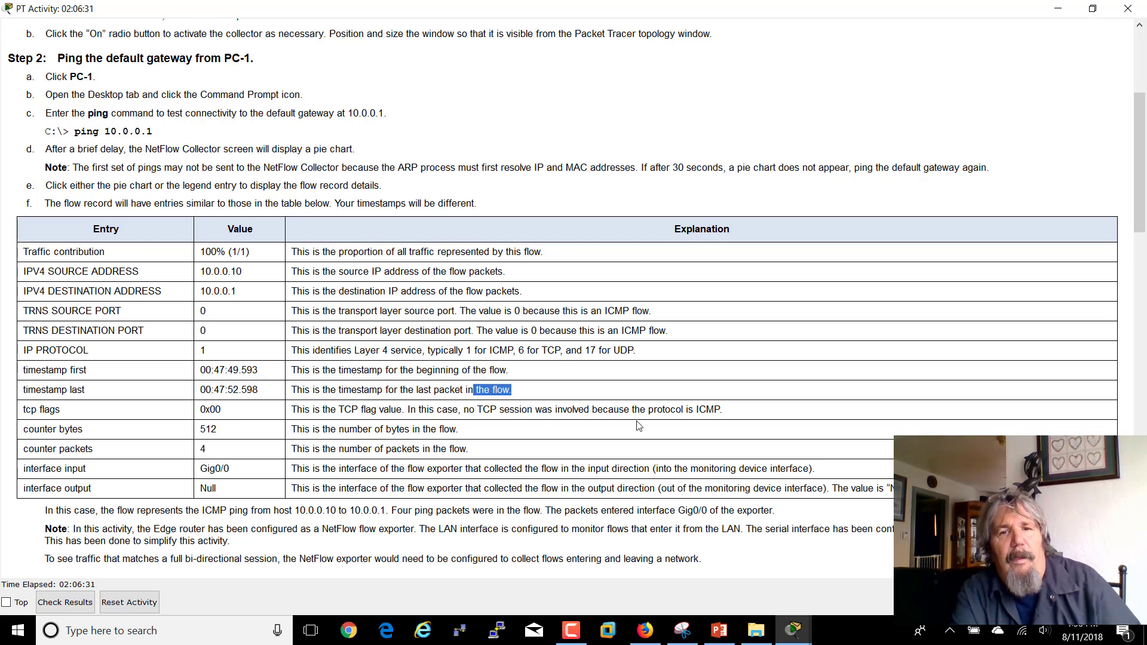
{"action": "left_click_drag", "start_coordinate": [720, 410], "coordinate": [286, 410]}
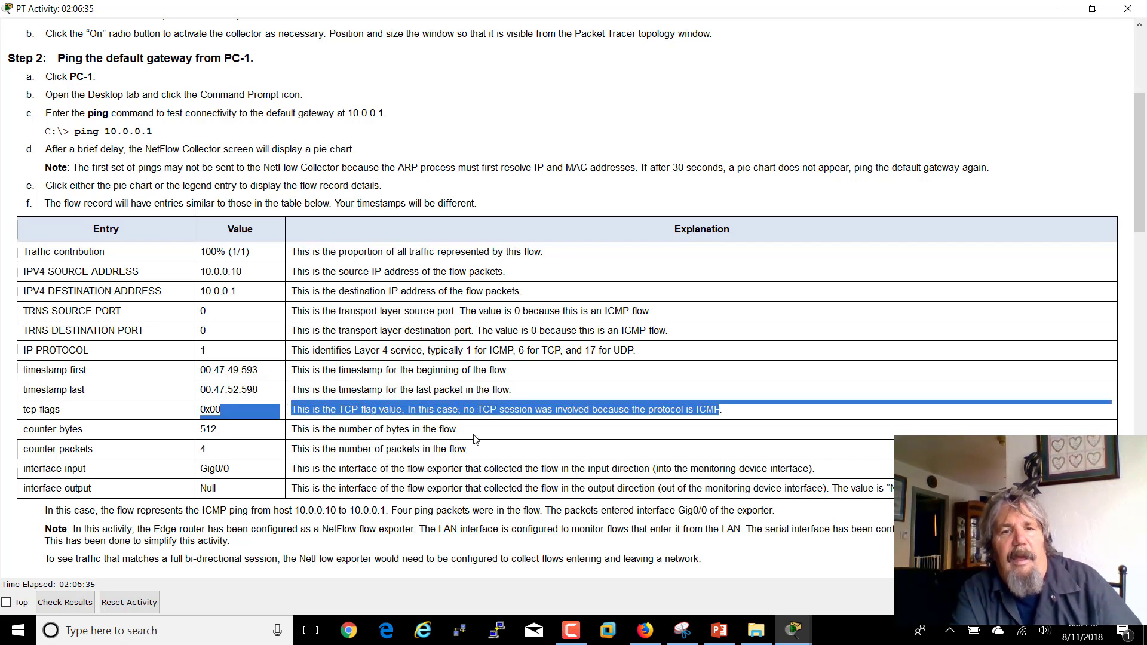
{"action": "left_click_drag", "start_coordinate": [477, 436], "coordinate": [315, 430]}
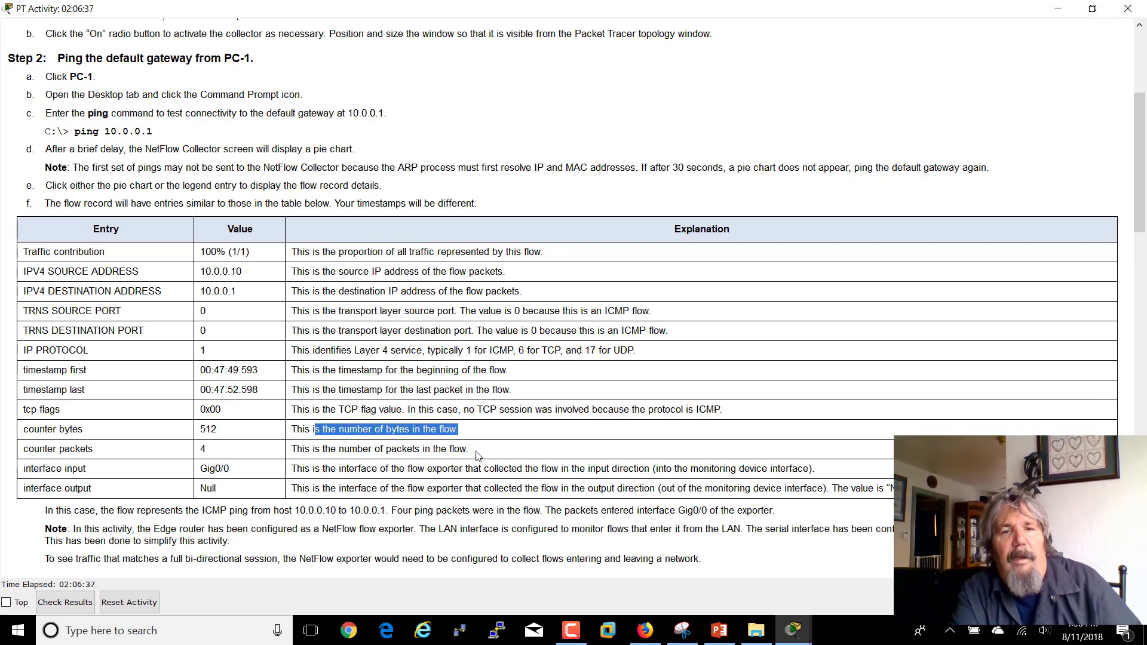
{"action": "left_click_drag", "start_coordinate": [478, 456], "coordinate": [316, 447]}
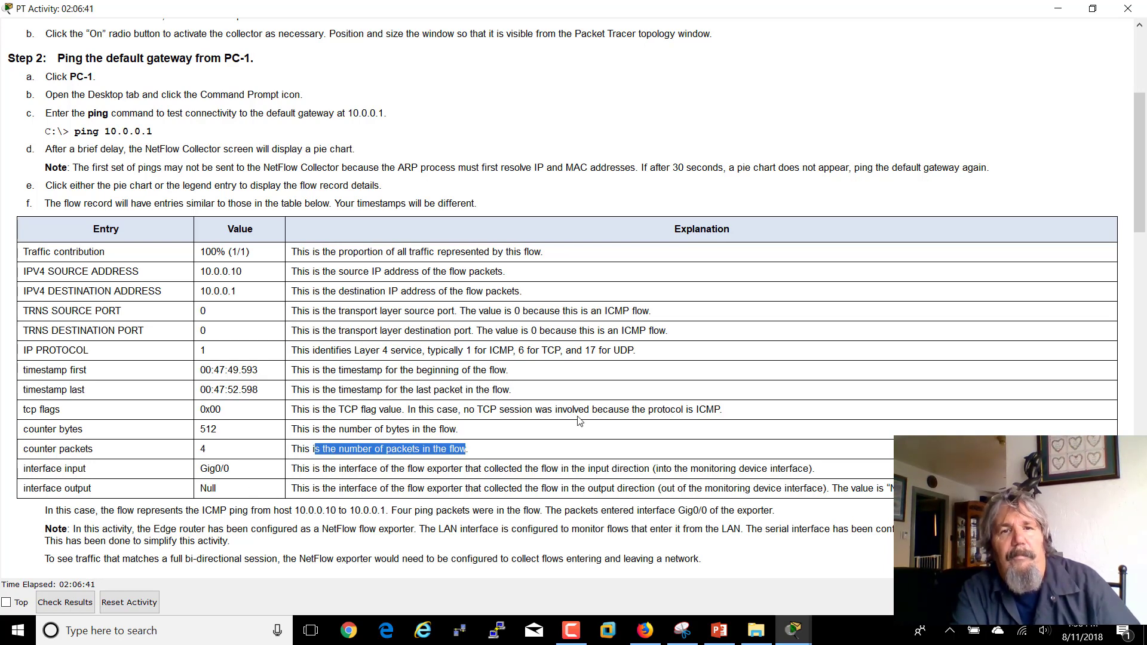
Go to Part 2, Step 1 of the instructions and read item e about predicting the flows and web page request values.
{"action": "scroll", "coordinate": [581, 471], "scroll_direction": "down", "scroll_amount": 1}
{"action": "scroll", "coordinate": [582, 470], "scroll_direction": "down", "scroll_amount": 3}
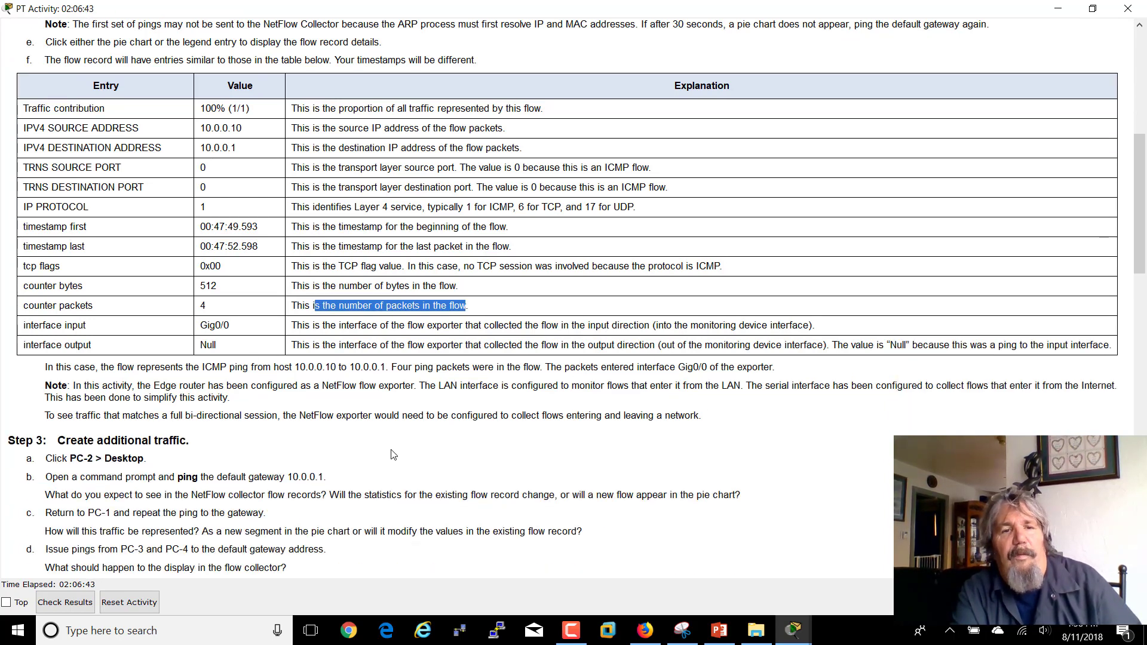
{"action": "scroll", "coordinate": [177, 440], "scroll_direction": "down", "scroll_amount": 3}
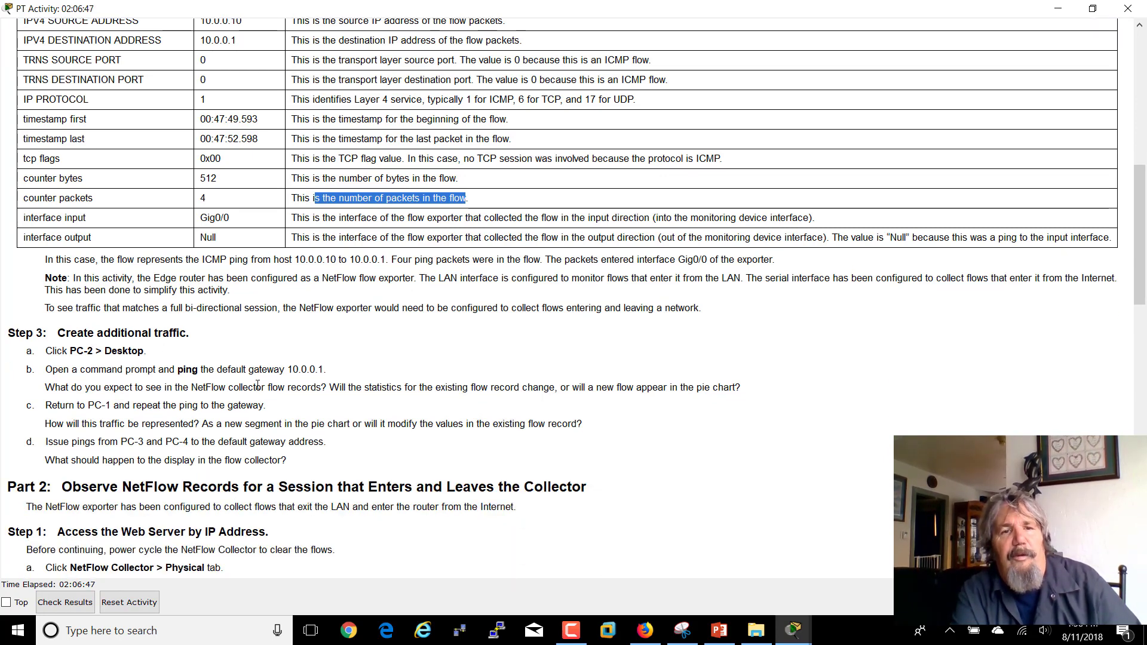
{"action": "scroll", "coordinate": [461, 438], "scroll_direction": "down", "scroll_amount": 9}
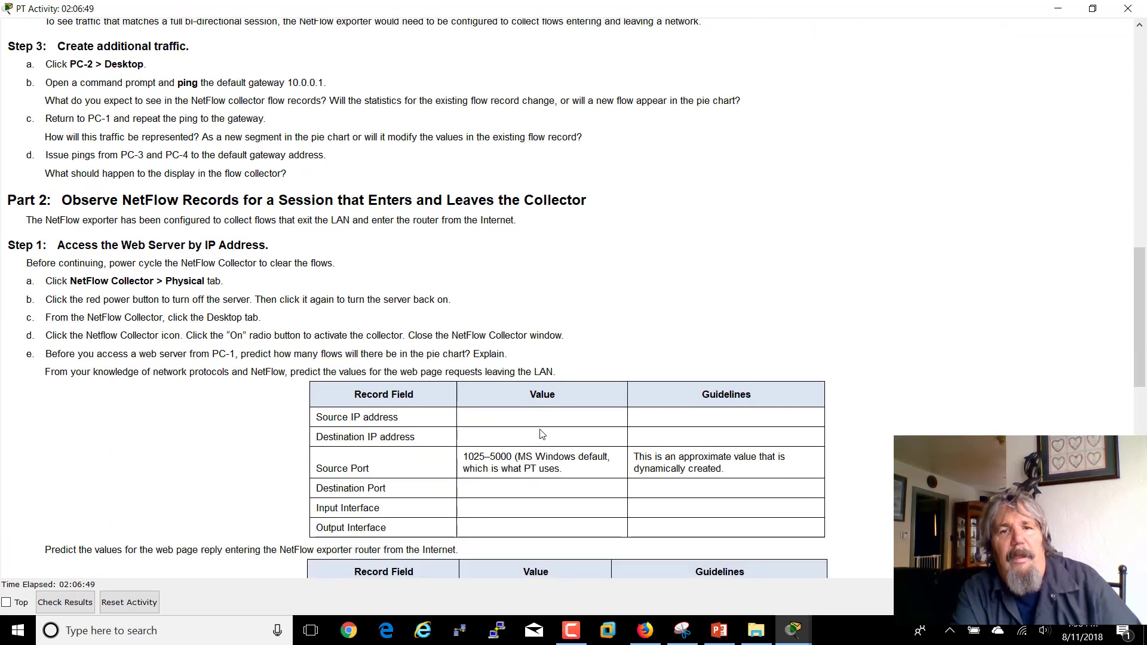
{"action": "scroll", "coordinate": [550, 424], "scroll_direction": "down", "scroll_amount": 3}
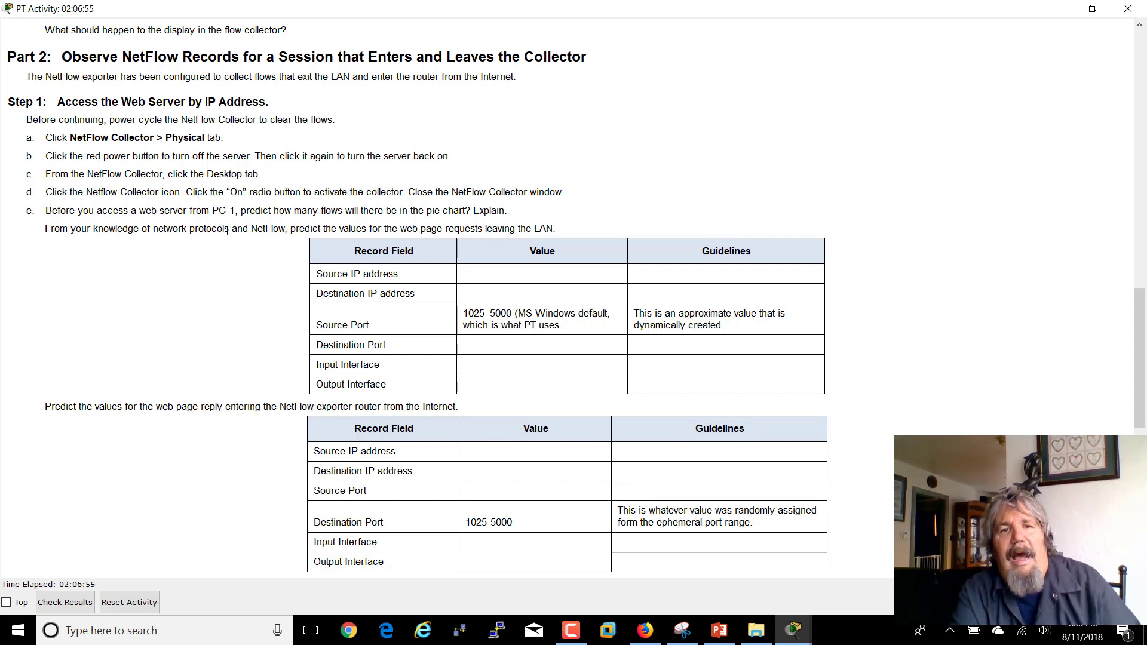
{"action": "left_click_drag", "start_coordinate": [49, 214], "coordinate": [562, 224]}
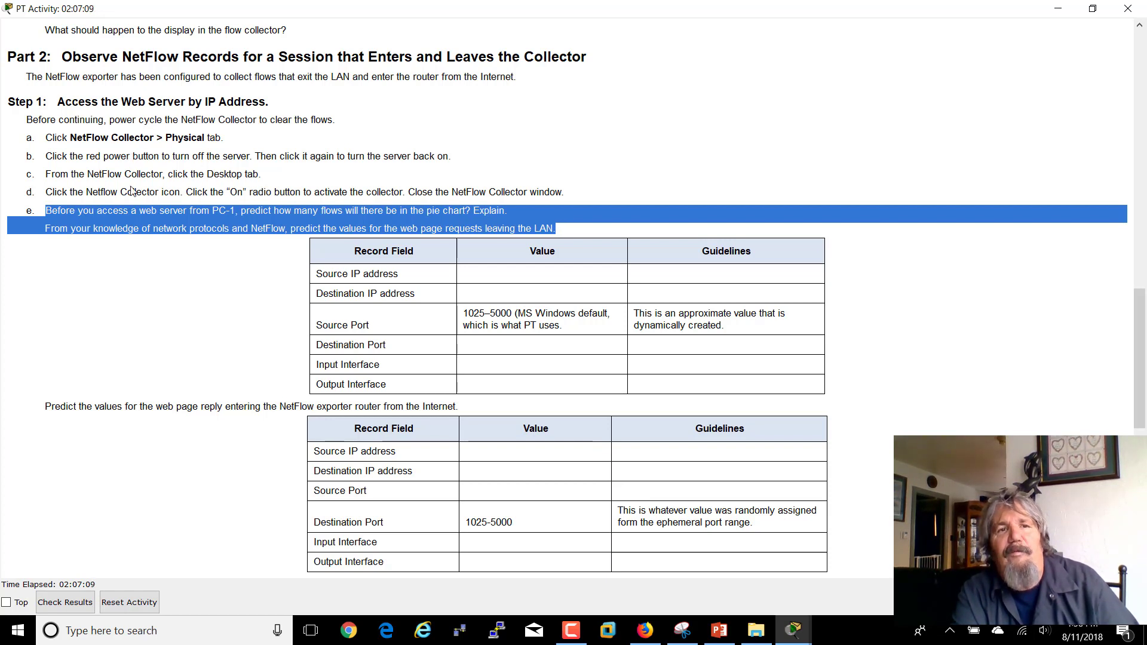
Examine the Source Port and Source IP address fields of the web page request prediction table, together with its introductory sentence.
{"action": "left_click", "coordinate": [519, 278]}
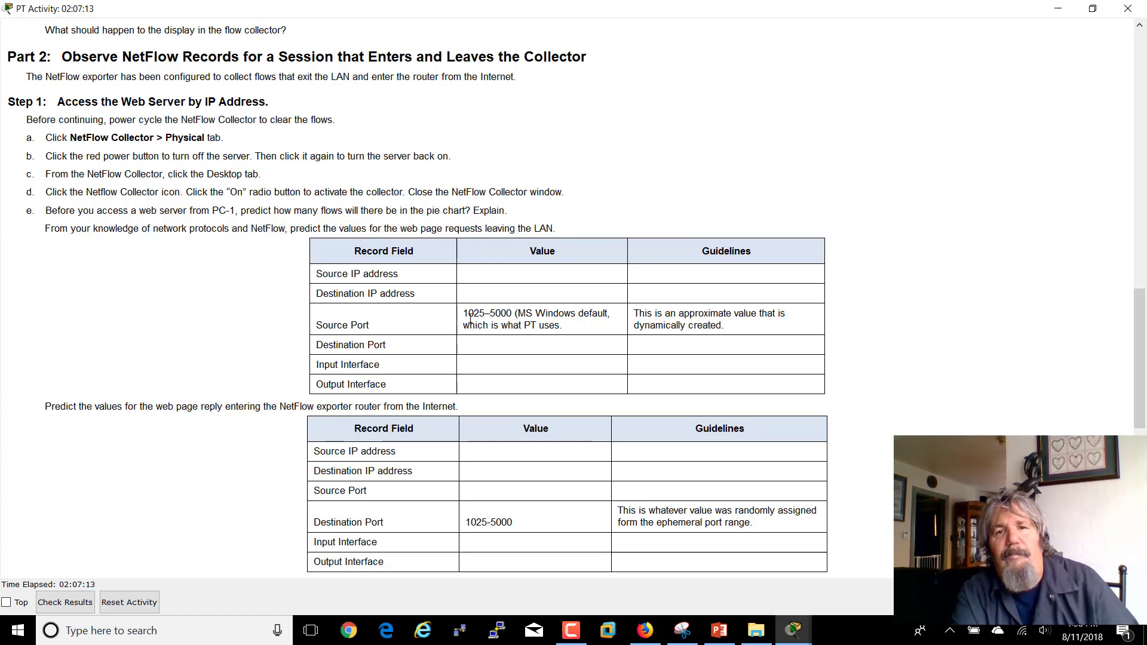
{"action": "left_click_drag", "start_coordinate": [470, 319], "coordinate": [594, 330]}
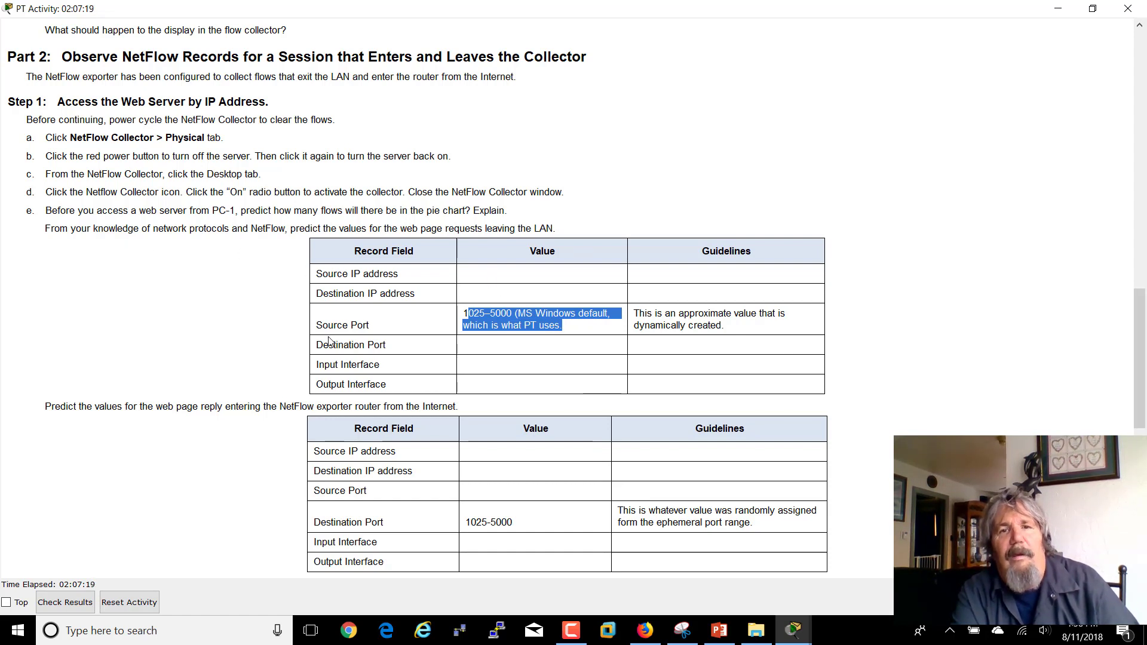
{"action": "left_click", "coordinate": [46, 230]}
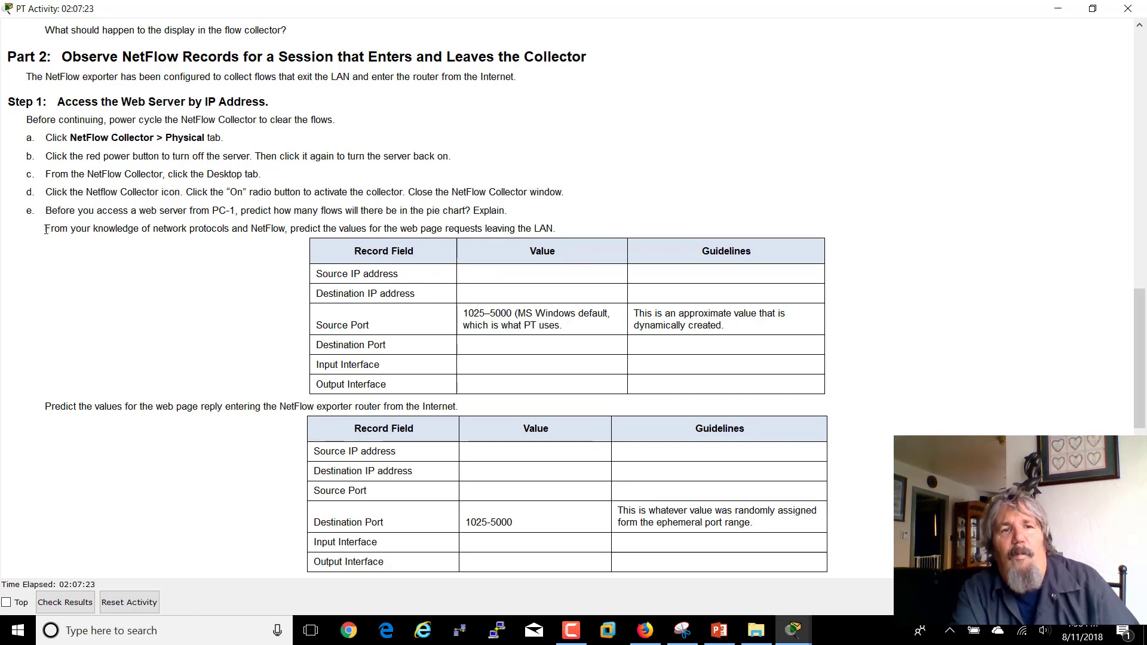
{"action": "left_click_drag", "start_coordinate": [47, 230], "coordinate": [554, 229]}
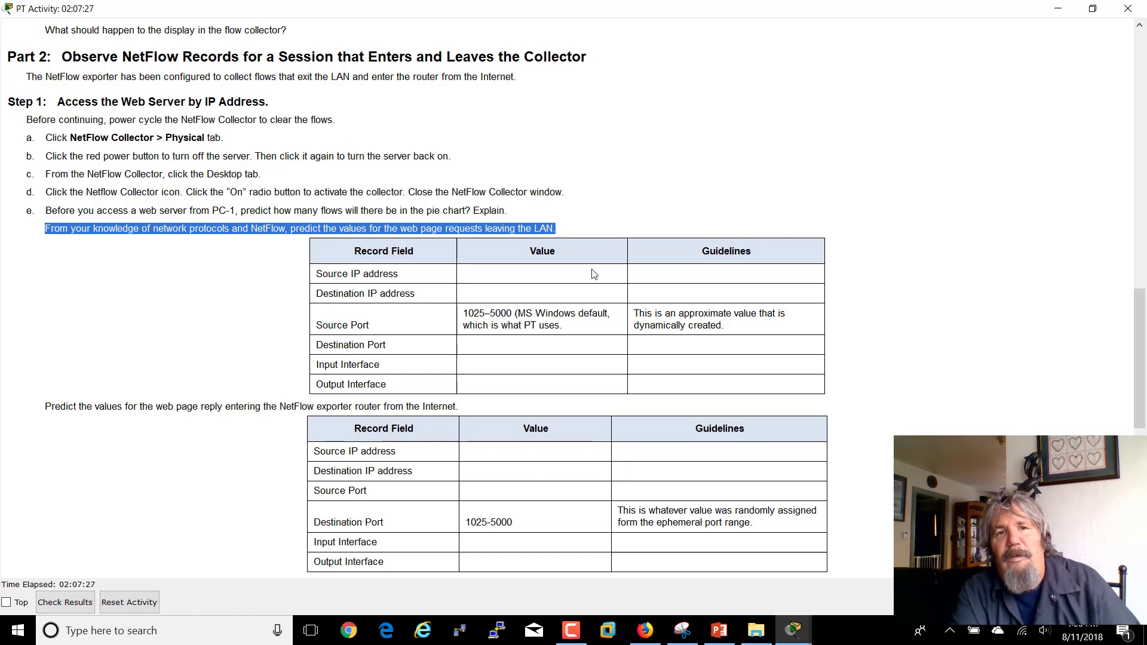
{"action": "left_click_drag", "start_coordinate": [404, 276], "coordinate": [318, 273]}
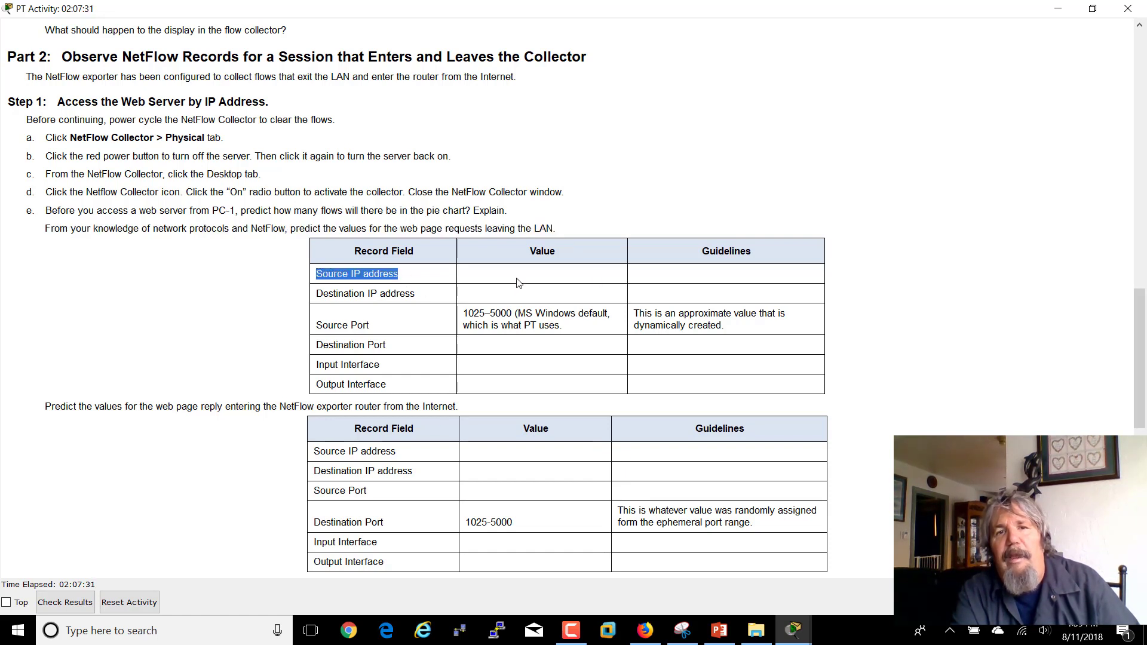
{"action": "left_click", "coordinate": [536, 282]}
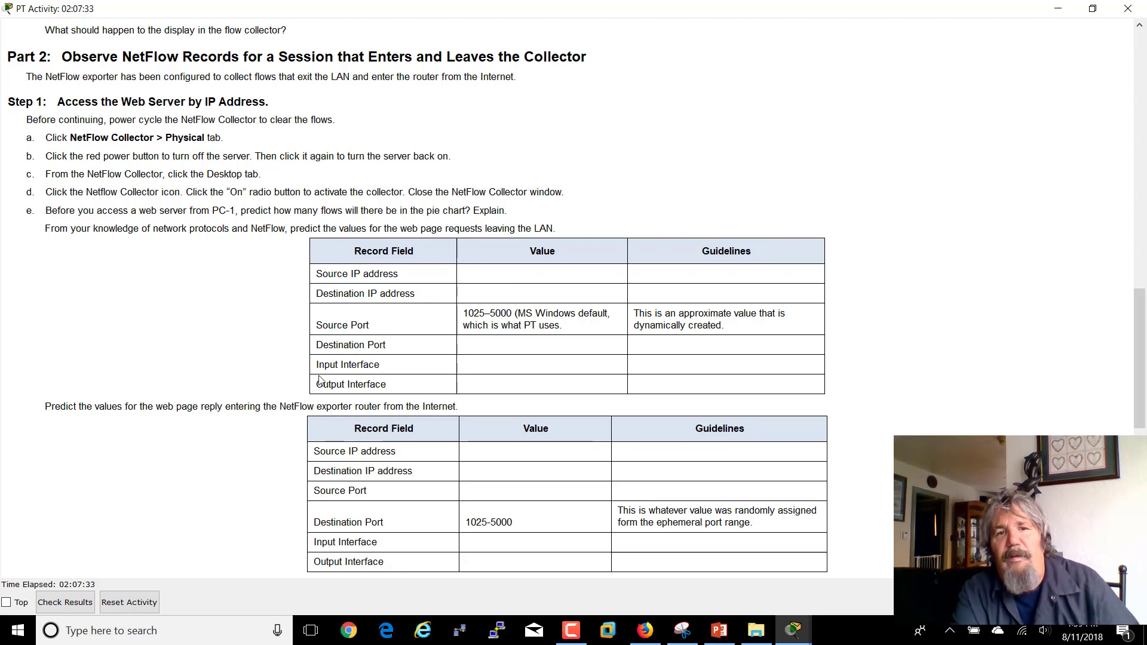
Read the instructions below the prediction tables on verifying the predictions and comparing the request and response flows.
{"action": "scroll", "coordinate": [233, 372], "scroll_direction": "down", "scroll_amount": 3}
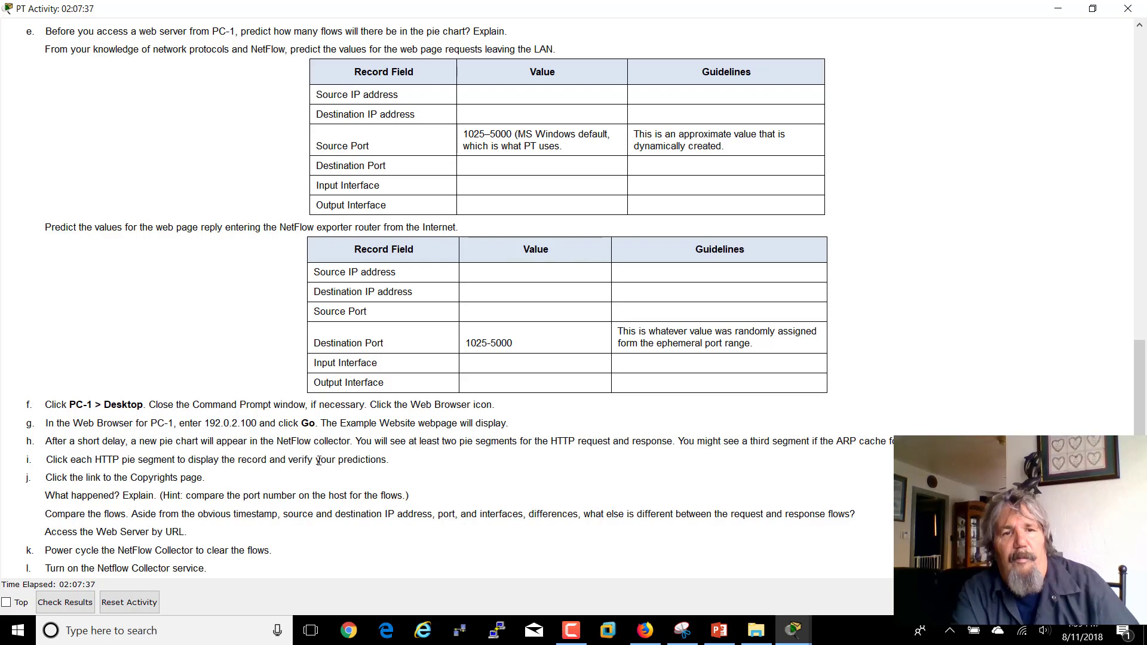
{"action": "left_click_drag", "start_coordinate": [336, 462], "coordinate": [423, 464]}
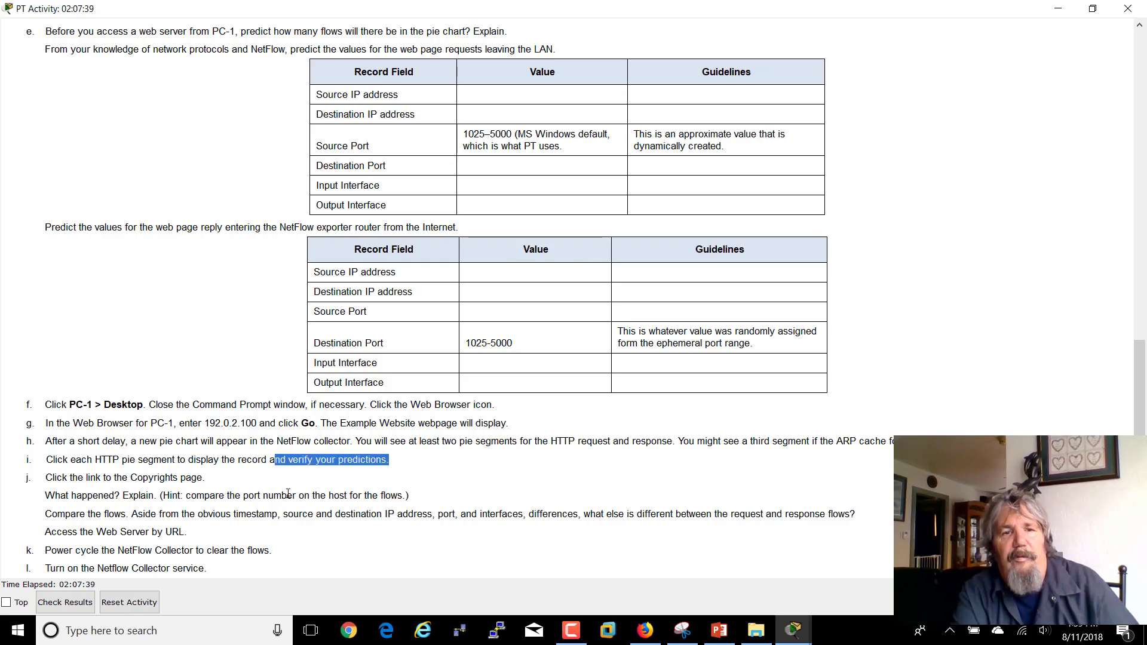
{"action": "scroll", "coordinate": [288, 494], "scroll_direction": "down", "scroll_amount": 1}
{"action": "left_click_drag", "start_coordinate": [47, 460], "coordinate": [622, 478]}
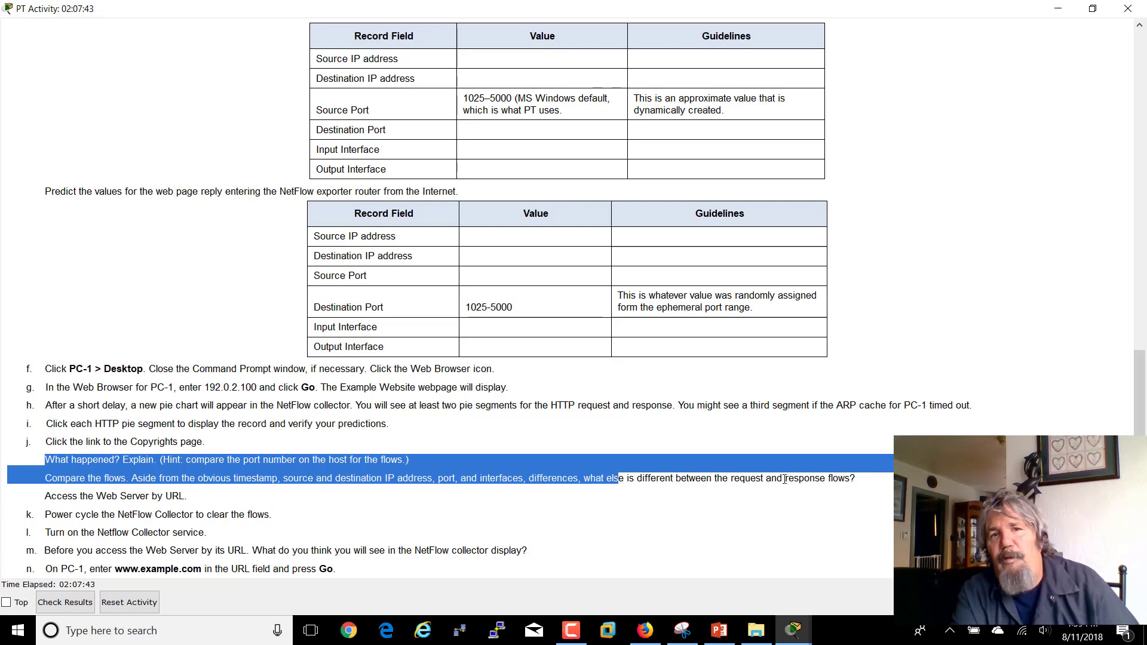
Return to the prediction tables in Part 2, Step 1, and bring the network topology window in front of the instructions.
{"action": "scroll", "coordinate": [785, 479], "scroll_direction": "up", "scroll_amount": 6}
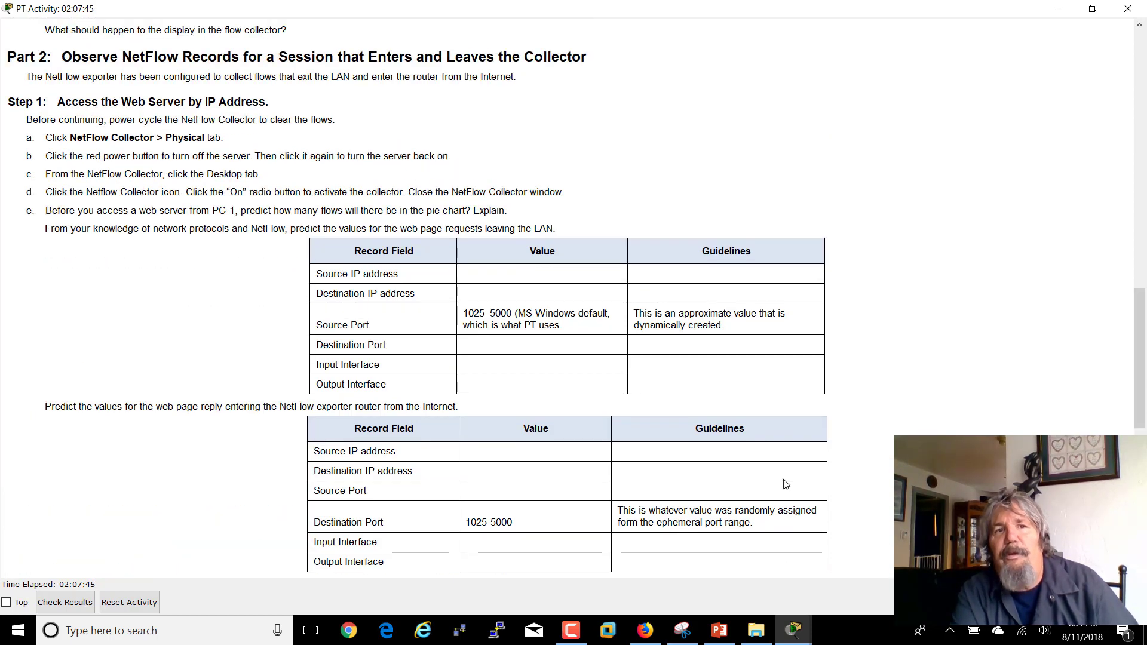
{"action": "scroll", "coordinate": [785, 484], "scroll_direction": "up", "scroll_amount": 14}
{"action": "scroll", "coordinate": [785, 484], "scroll_direction": "down", "scroll_amount": 12}
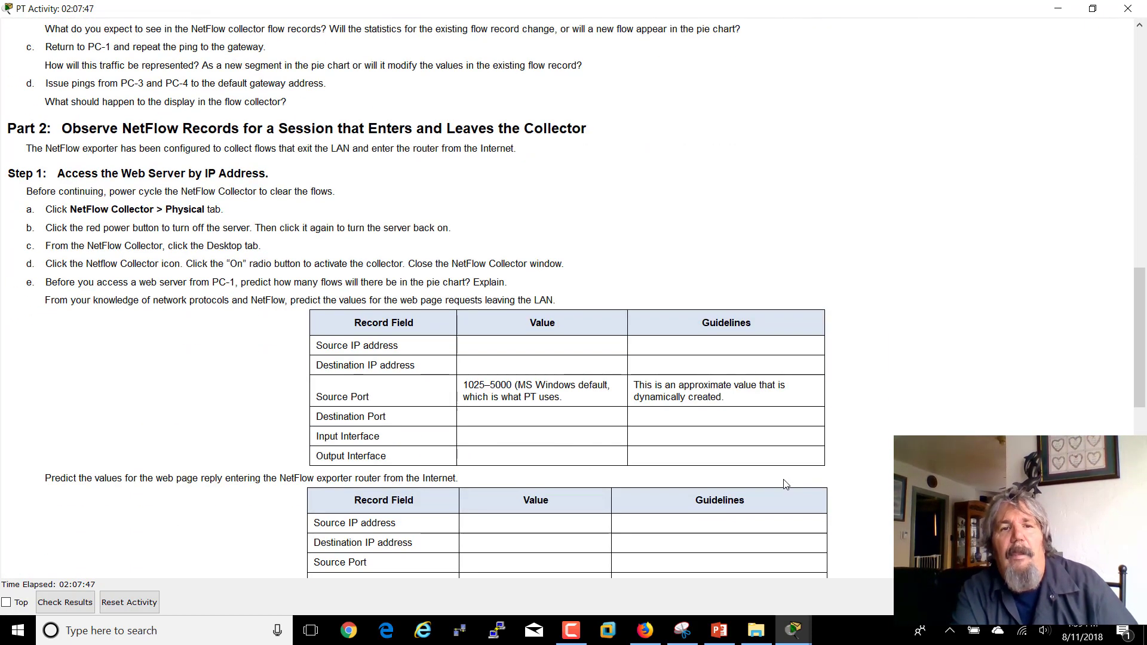
{"action": "scroll", "coordinate": [785, 484], "scroll_direction": "down", "scroll_amount": 2}
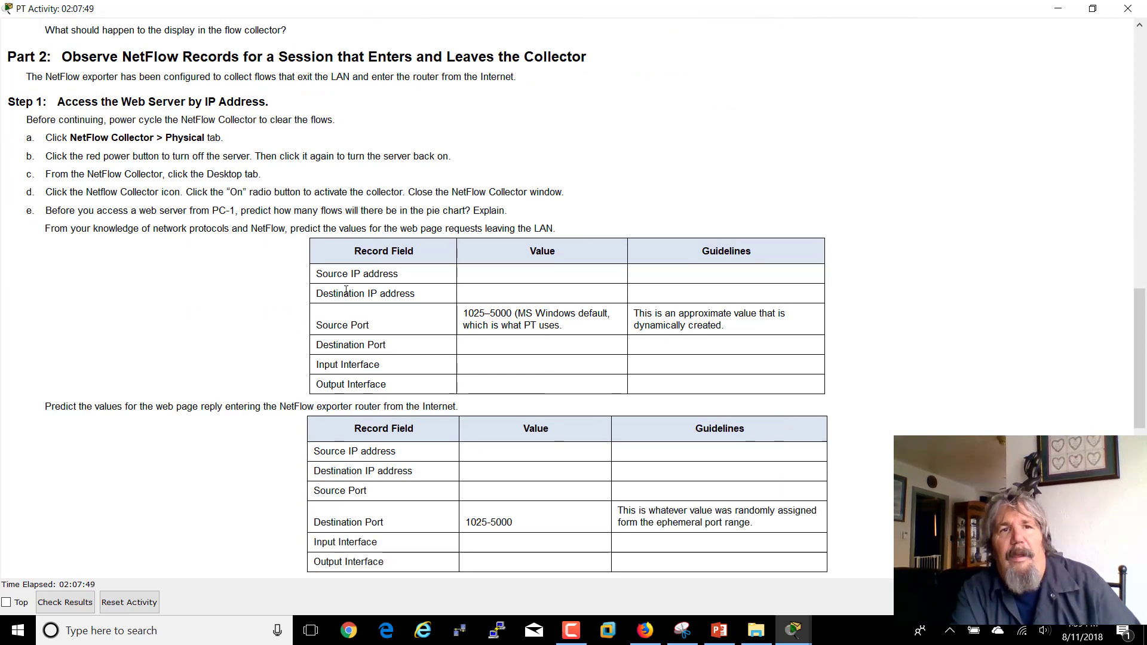
{"action": "left_click", "coordinate": [793, 630]}
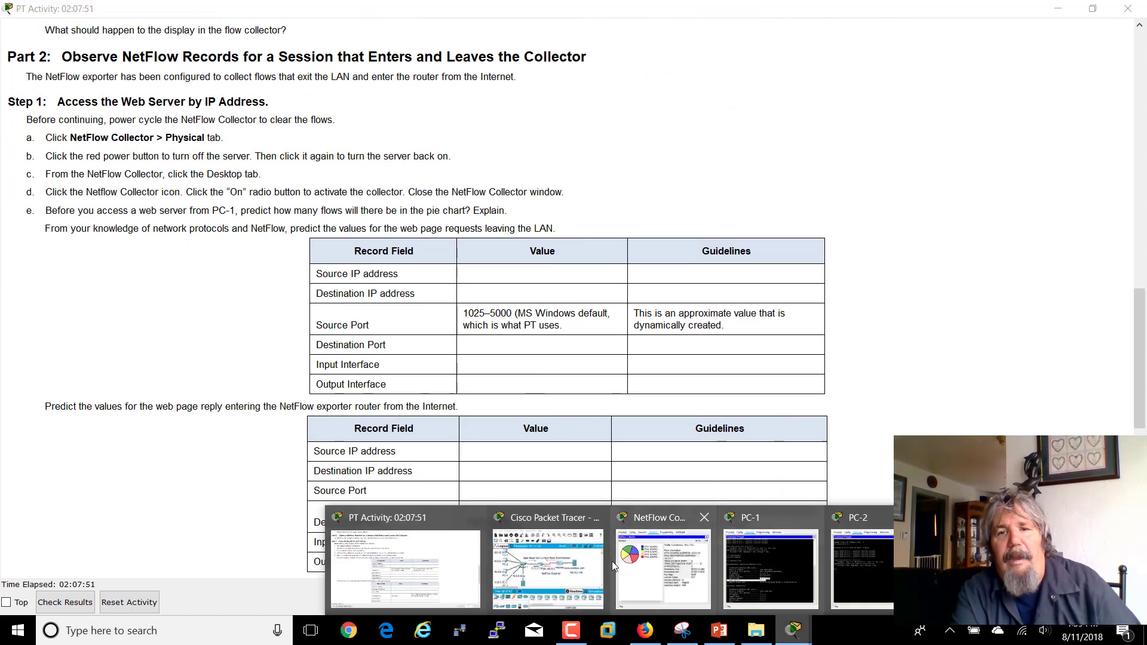
{"action": "left_click", "coordinate": [548, 568]}
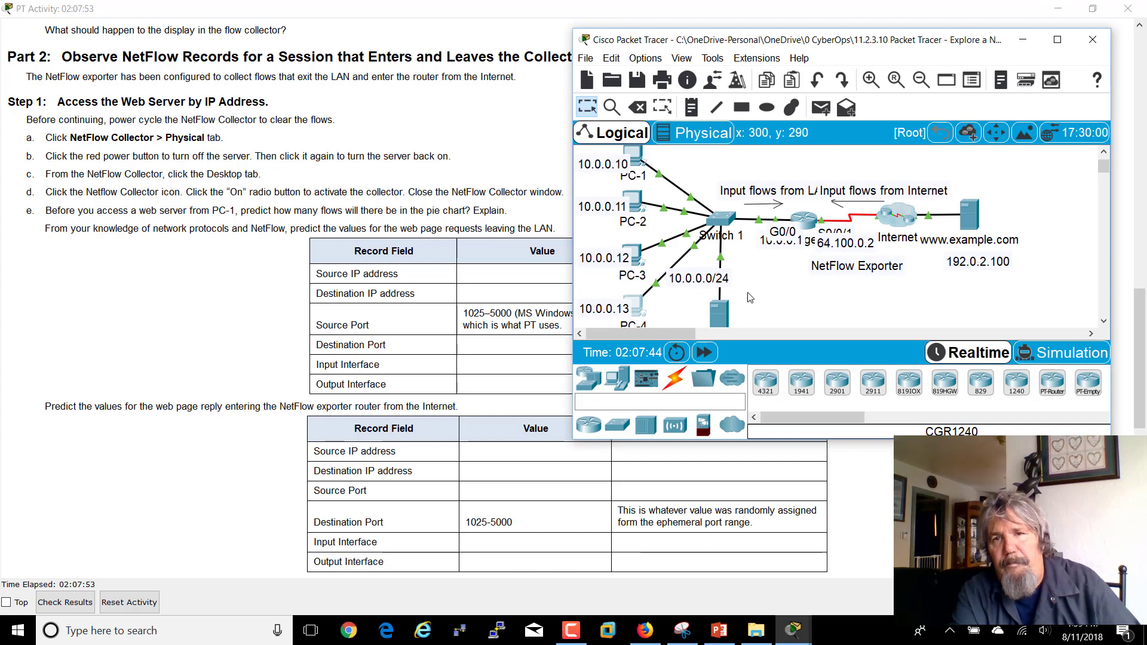
Turn off the NetFlow Collector's collection service and power cycle the server in its physical device view.
{"action": "left_click", "coordinate": [720, 314]}
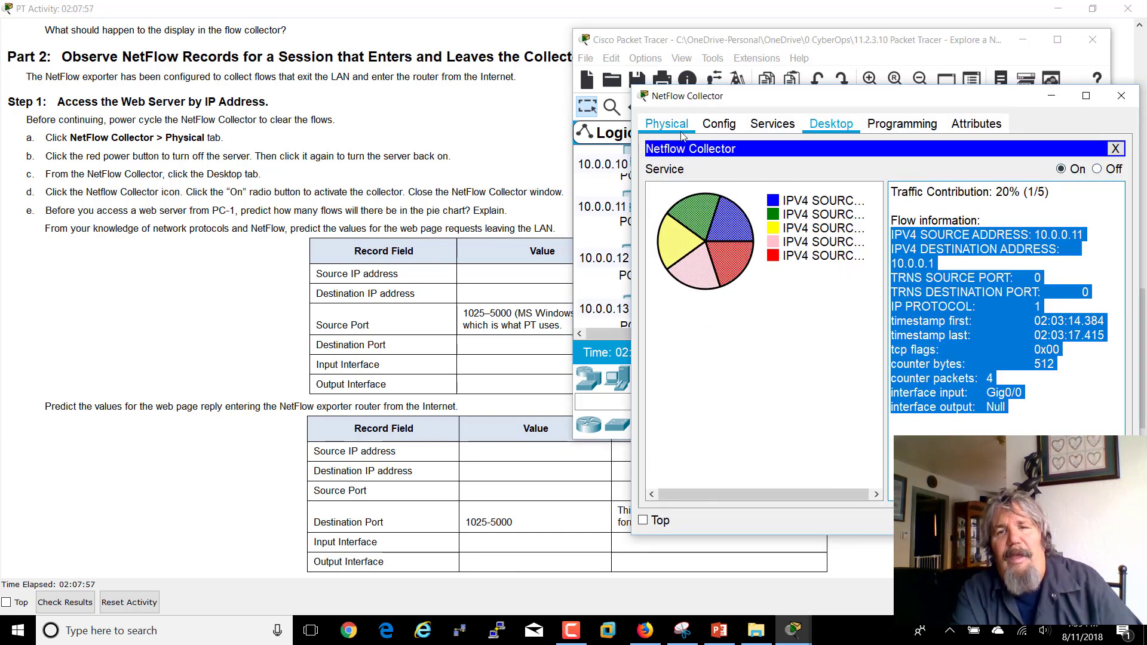
{"action": "left_click", "coordinate": [1098, 170]}
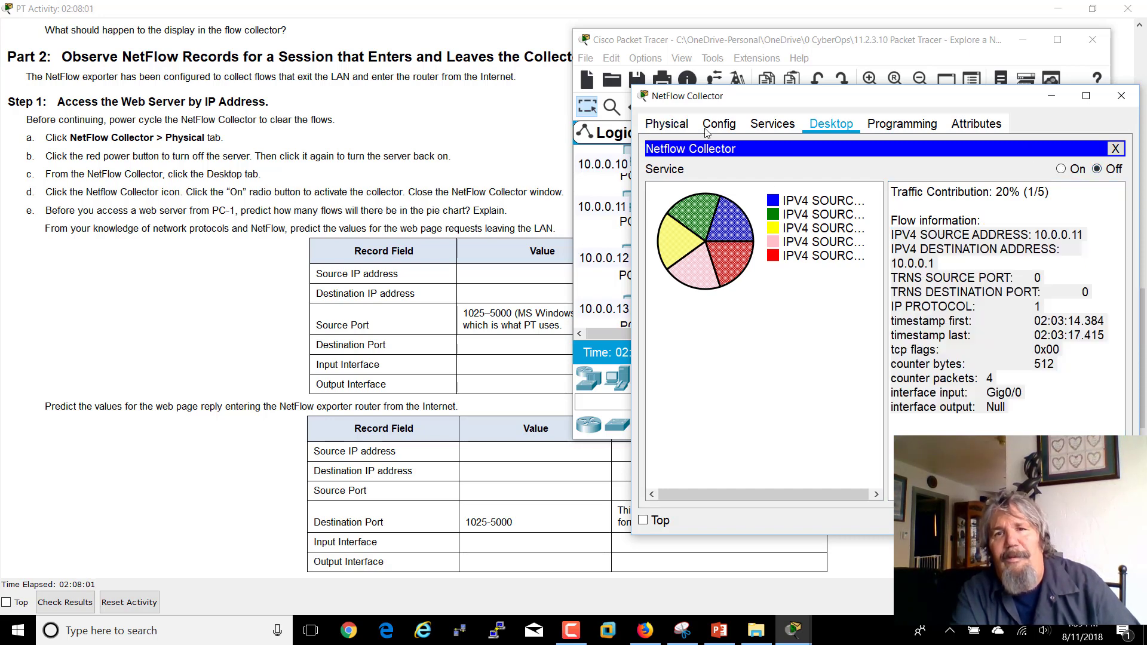
{"action": "left_click", "coordinate": [665, 127]}
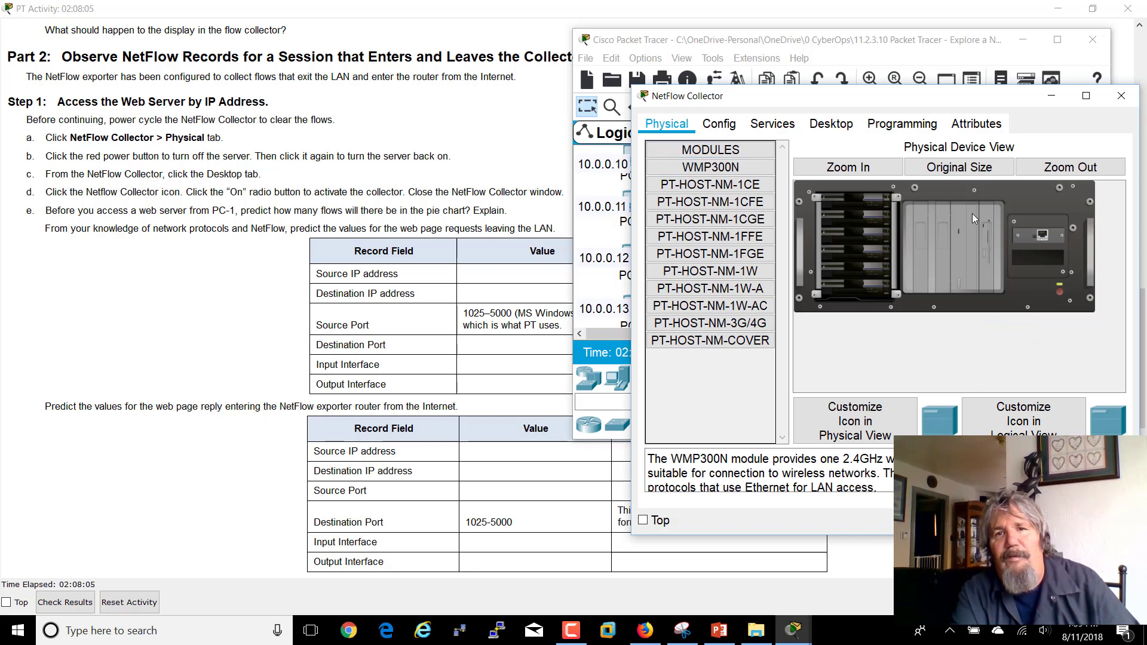
{"action": "left_click", "coordinate": [1060, 293]}
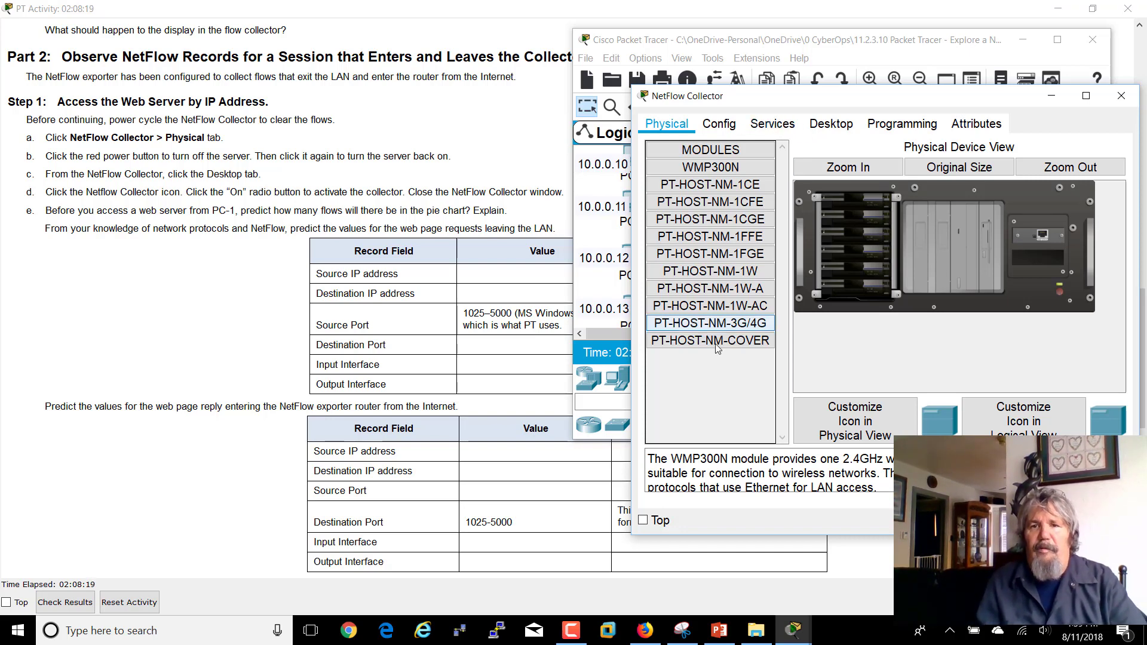
Return to the network topology window and fast-forward the network time repeatedly.
{"action": "left_click", "coordinate": [784, 637]}
{"action": "left_click", "coordinate": [569, 589]}
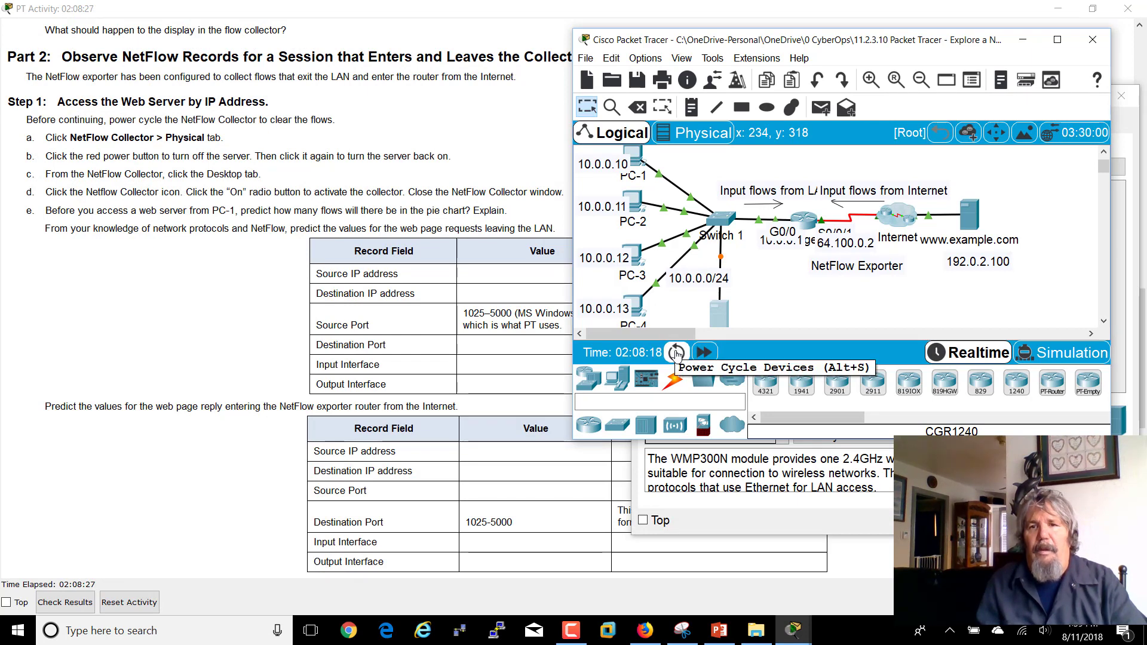
{"action": "left_click", "coordinate": [703, 353]}
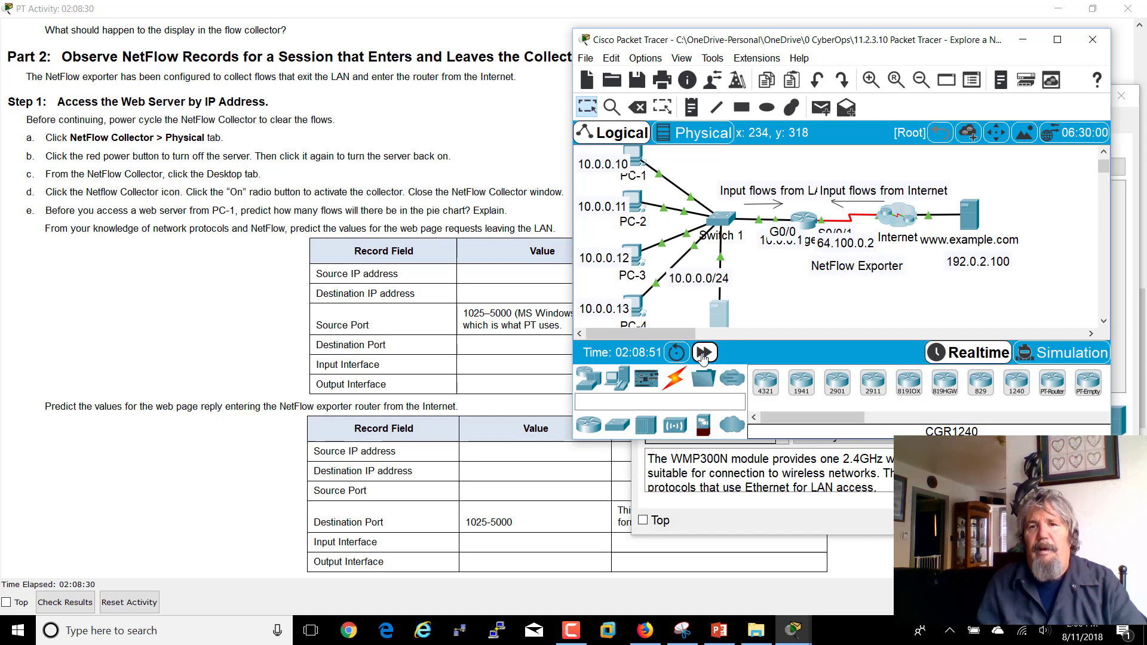
{"action": "left_click", "coordinate": [703, 354]}
{"action": "left_click", "coordinate": [702, 354]}
{"action": "left_click", "coordinate": [703, 354]}
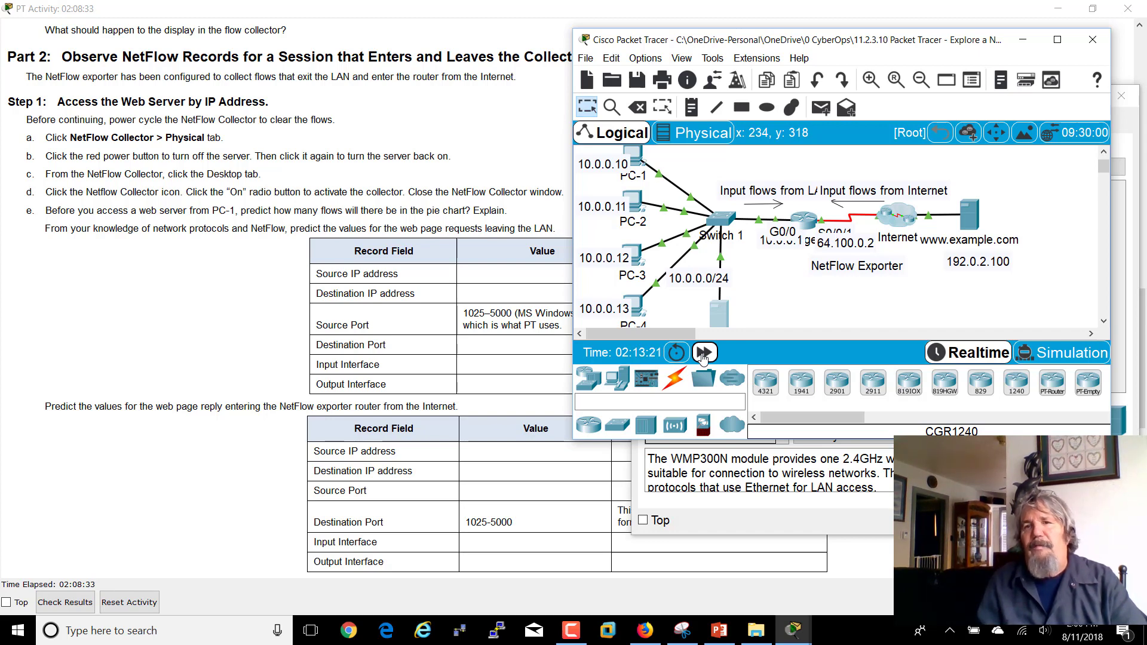
{"action": "left_click", "coordinate": [703, 354]}
{"action": "left_click", "coordinate": [703, 354]}
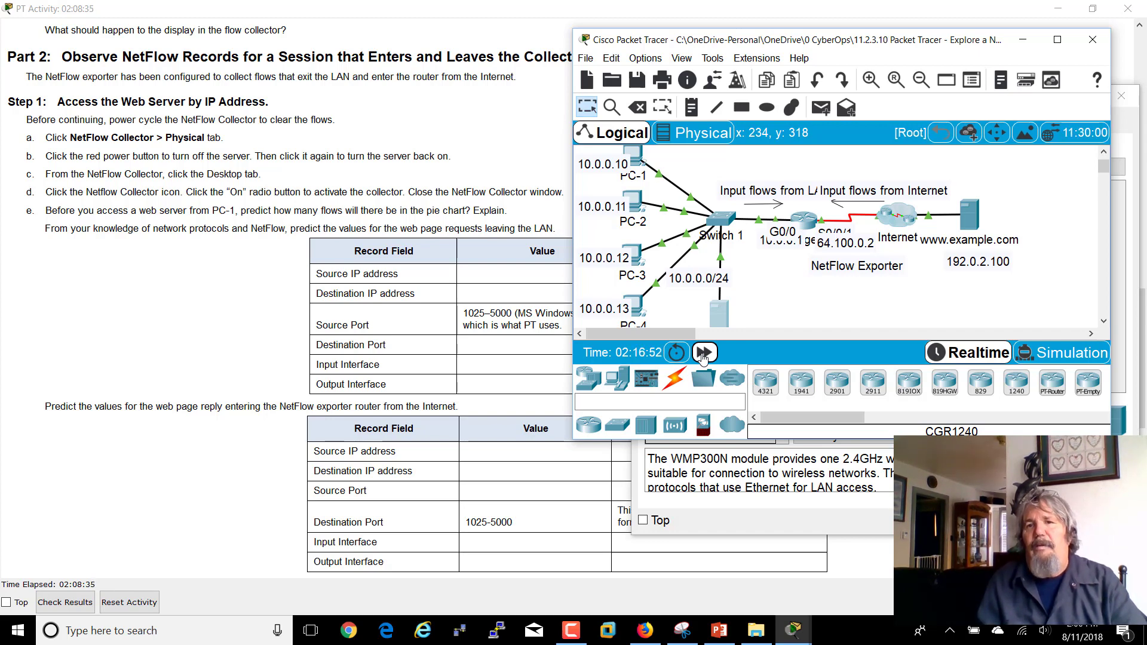
{"action": "left_click", "coordinate": [703, 354]}
{"action": "left_click", "coordinate": [703, 354]}
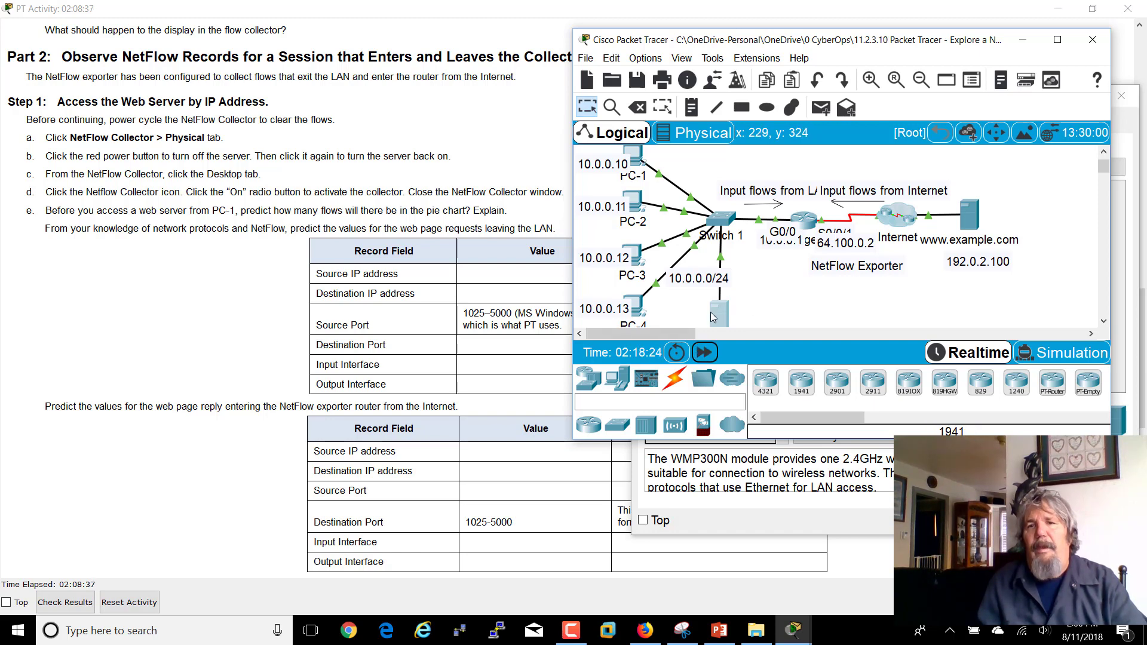
Reopen the NetFlow Collector's flow display and arrange it side by side with the network topology window.
{"action": "left_click", "coordinate": [711, 317]}
{"action": "left_click", "coordinate": [835, 123]}
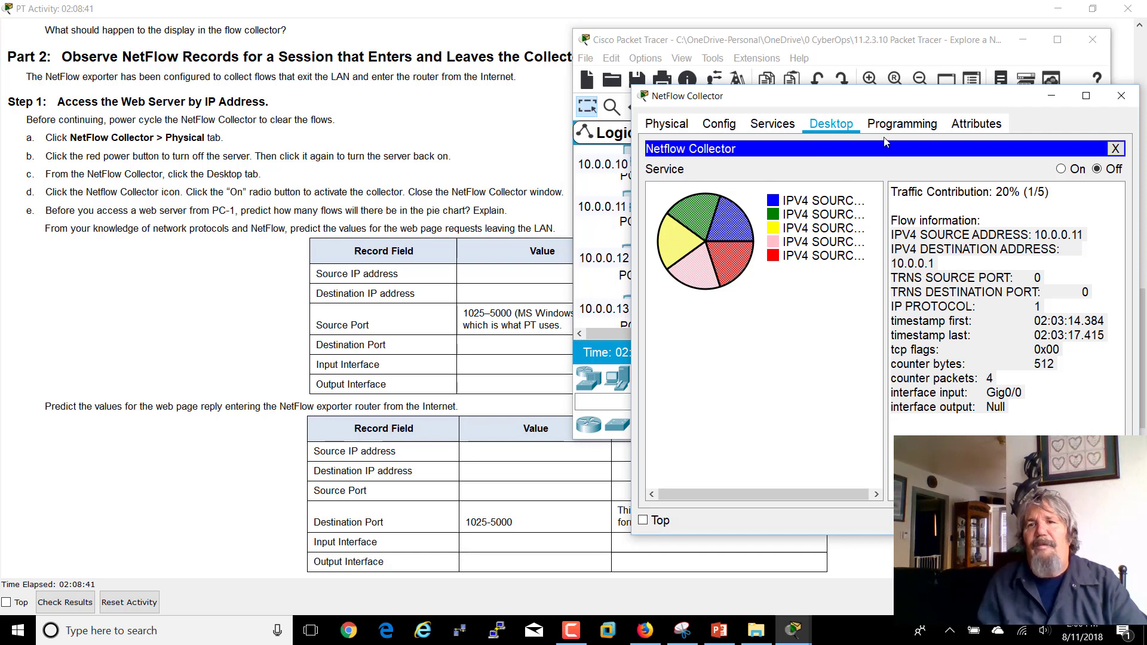
{"action": "left_click_drag", "start_coordinate": [840, 97], "coordinate": [927, 93]}
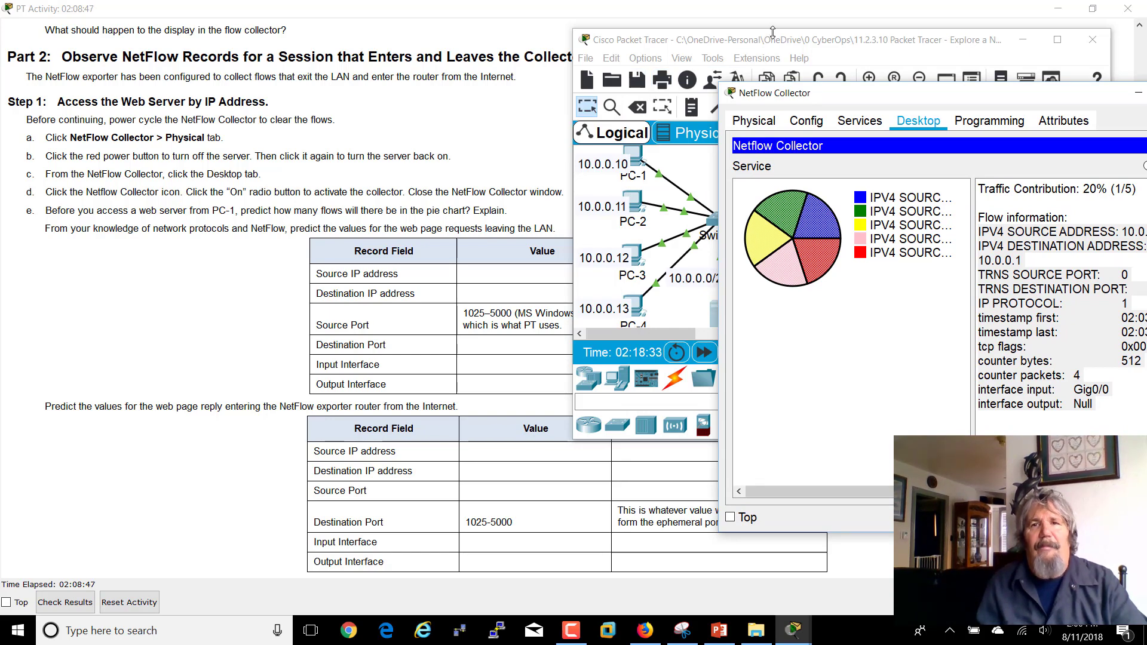
{"action": "left_click_drag", "start_coordinate": [772, 32], "coordinate": [561, 58]}
{"action": "left_click_drag", "start_coordinate": [395, 60], "coordinate": [376, 57]}
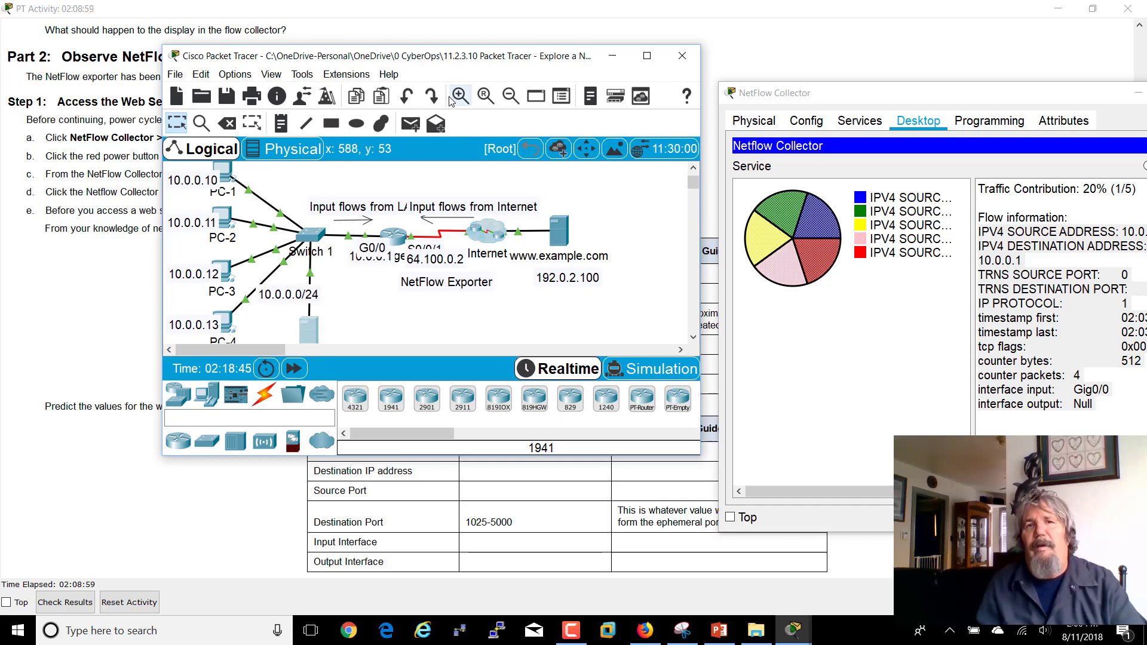
{"action": "left_click_drag", "start_coordinate": [428, 58], "coordinate": [378, 58]}
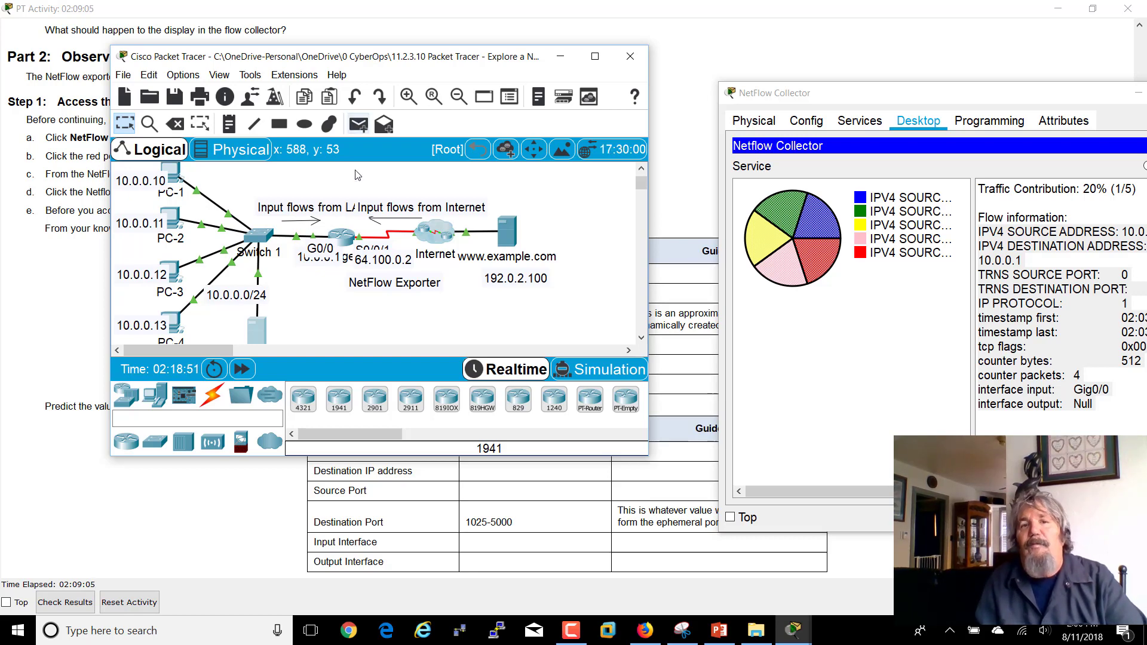
Replace PC-1's Command Prompt with its Web Browser, and highlight the input and output interface fields in the collector's flow record.
{"action": "left_click", "coordinate": [173, 175]}
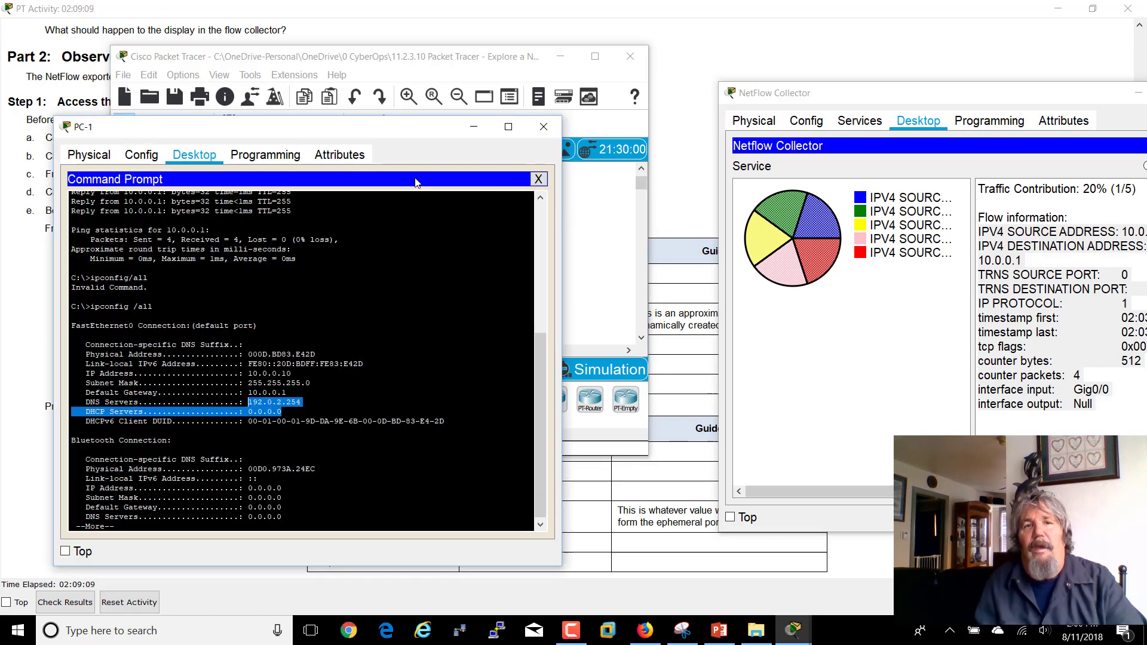
{"action": "left_click", "coordinate": [537, 179]}
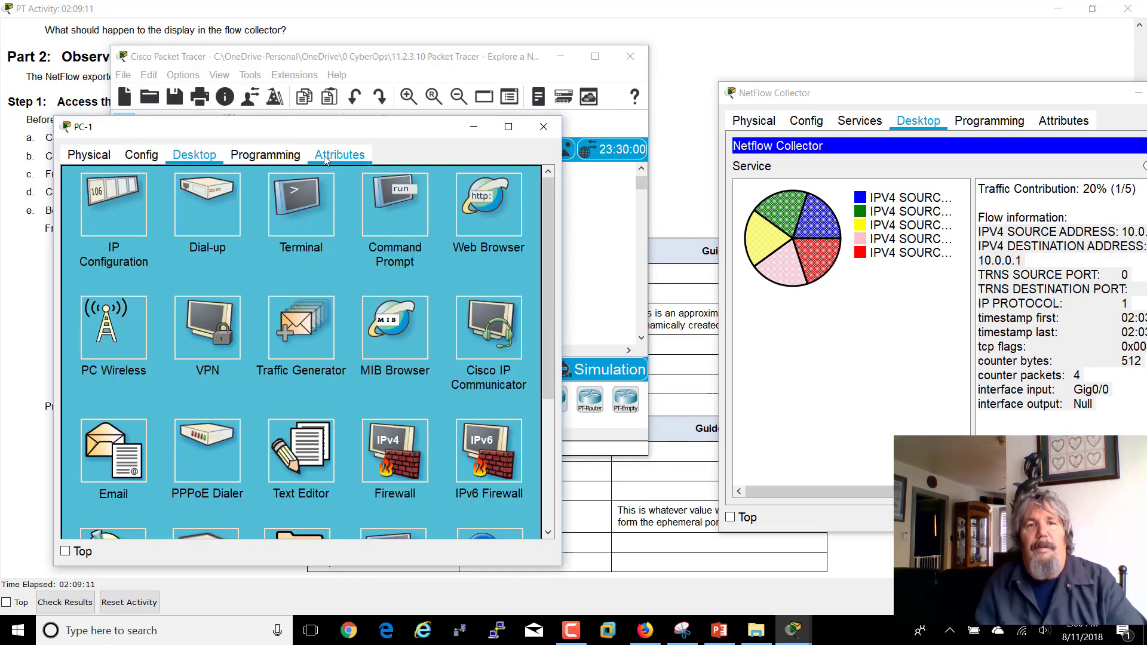
{"action": "left_click", "coordinate": [483, 190]}
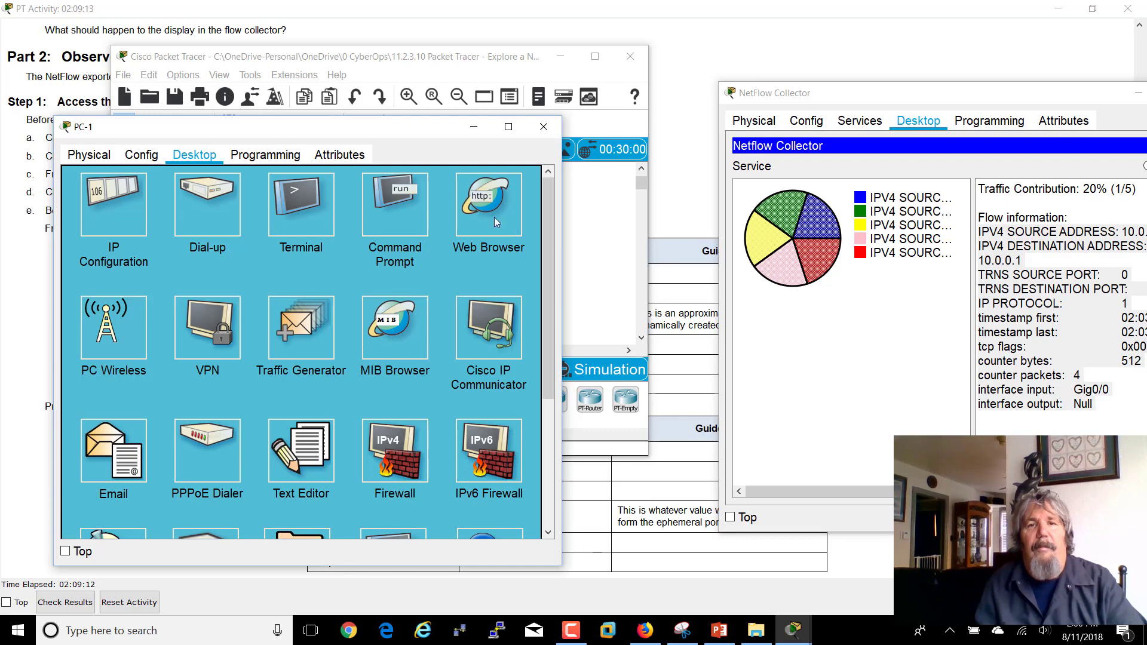
{"action": "left_click", "coordinate": [895, 151]}
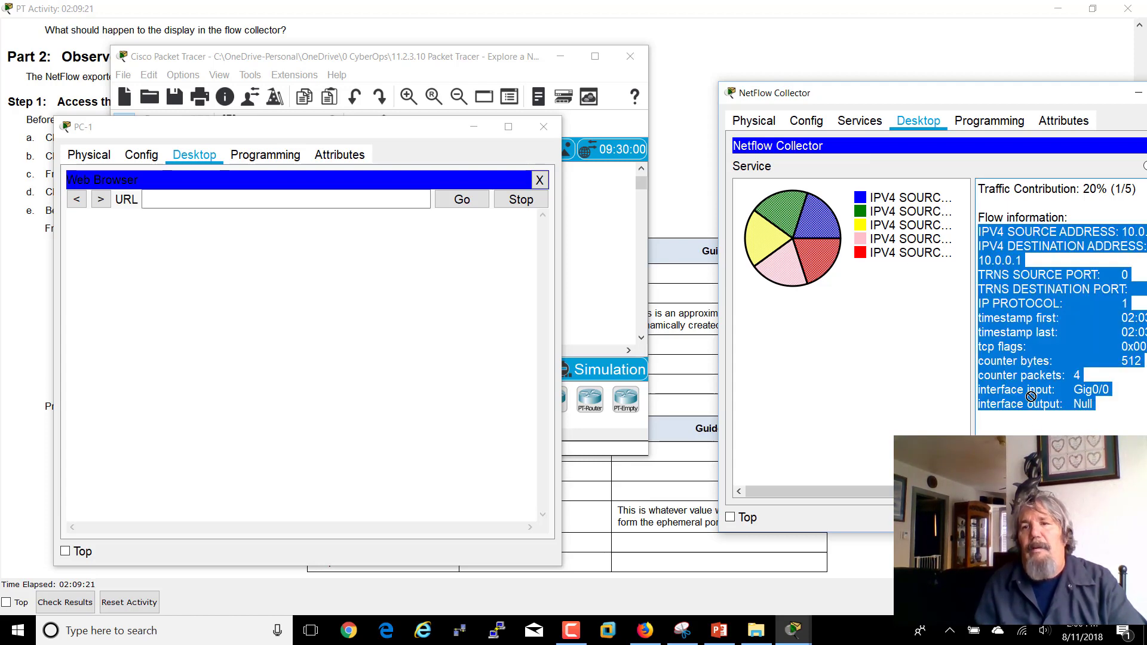
{"action": "left_click_drag", "start_coordinate": [980, 391], "coordinate": [1098, 403]}
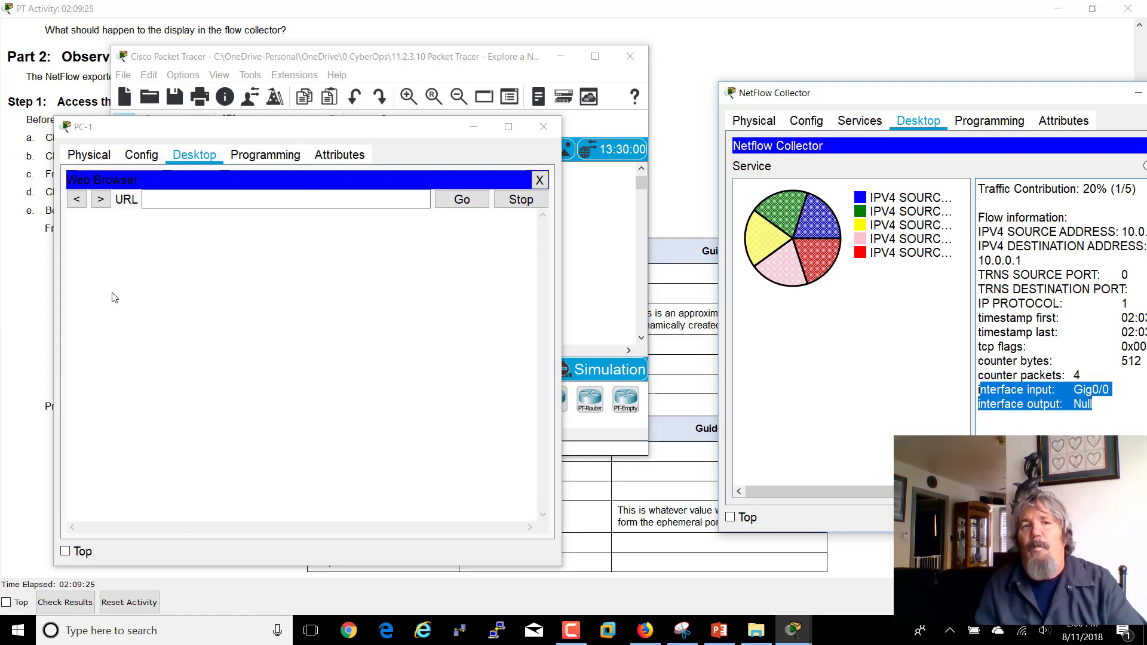
{"action": "left_click", "coordinate": [165, 203]}
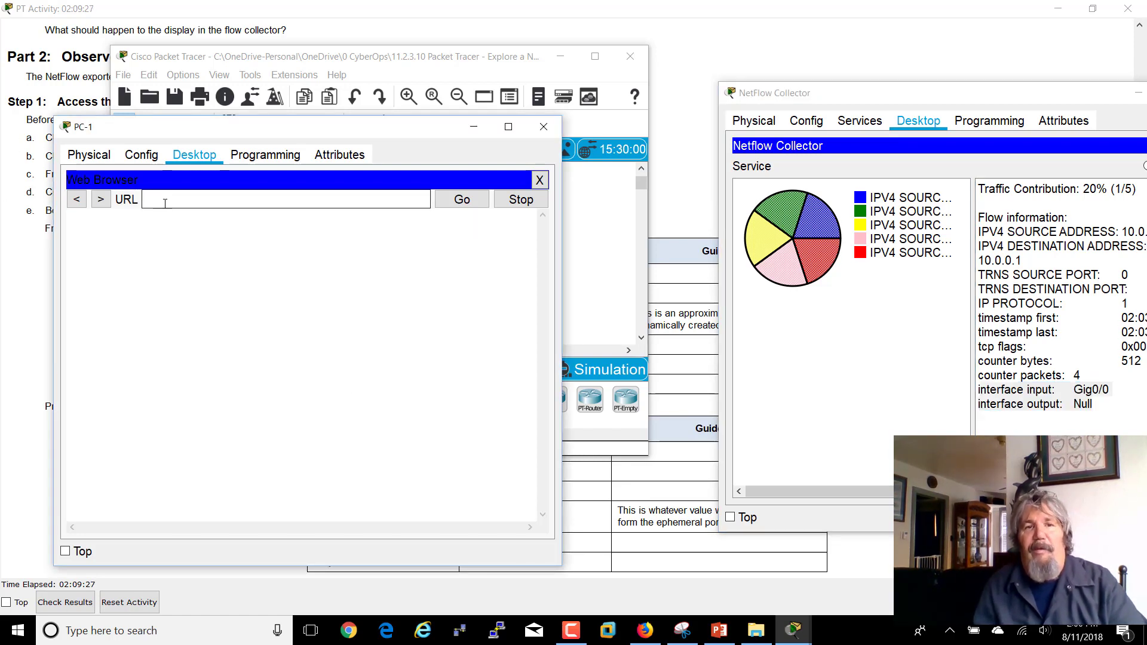
{"action": "type", "text": "ww"}
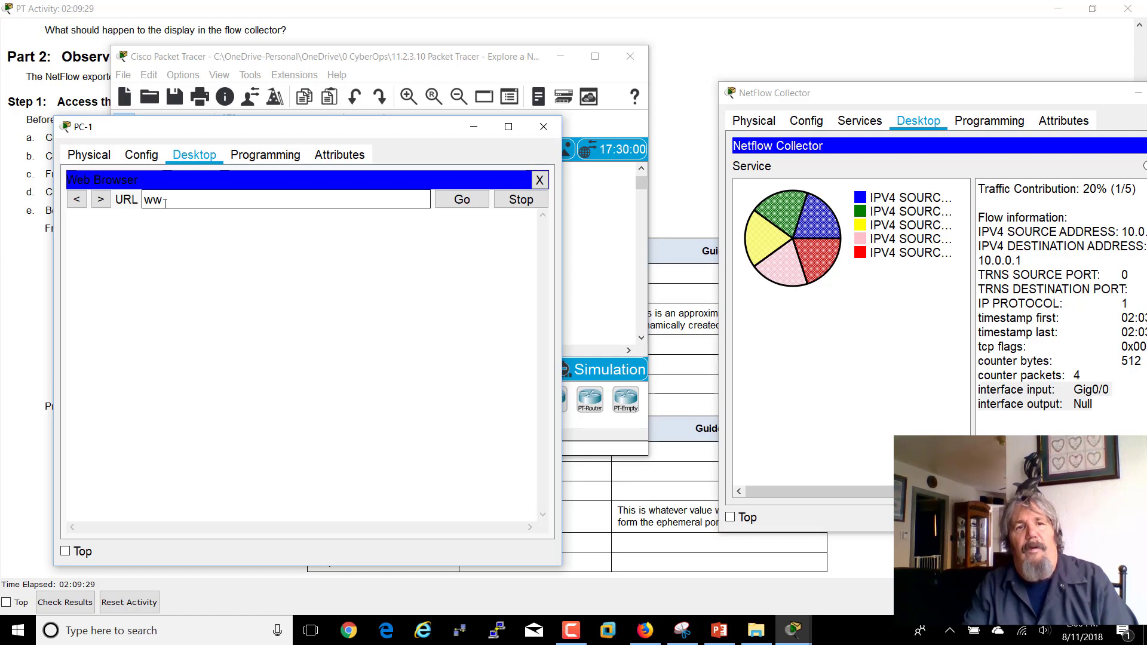
{"action": "key", "text": "BackSpace"}
{"action": "key", "text": "BackSpace"}
{"action": "type", "text": "192"}
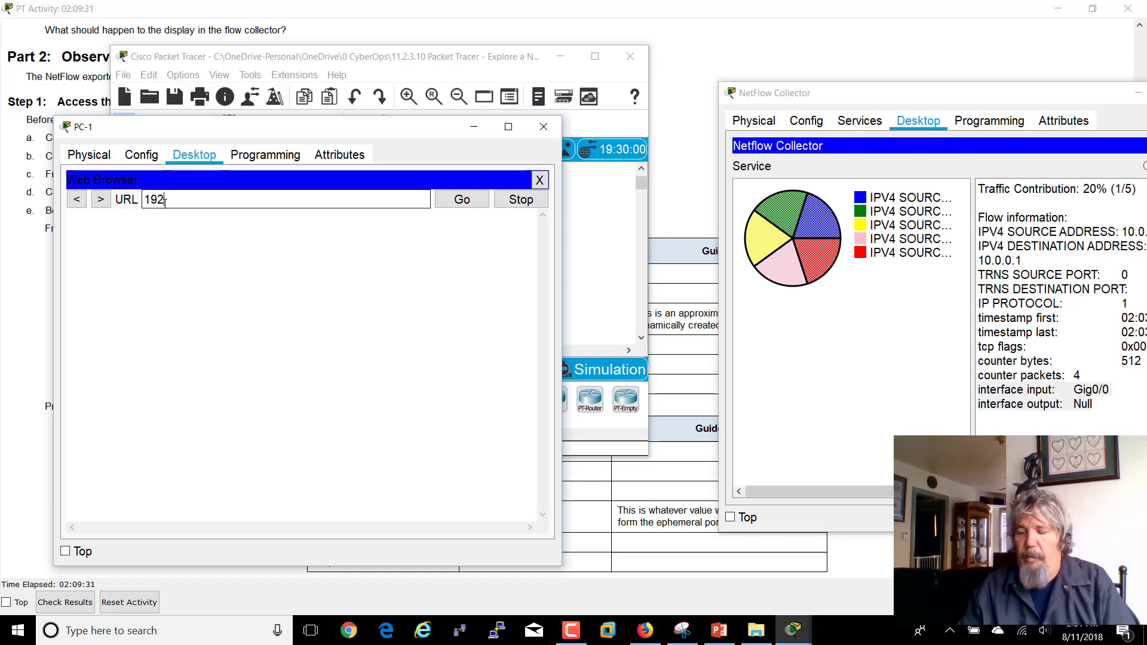
{"action": "key", "text": "Return"}
{"action": "type", "text": "."}
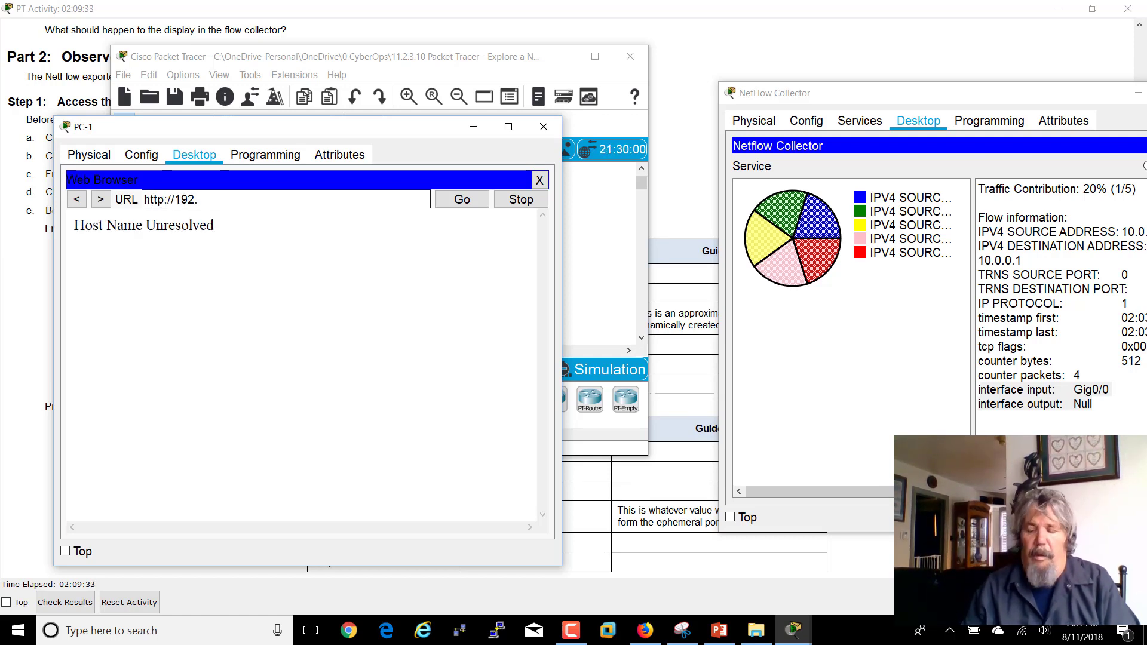
{"action": "type", "text": "2.0.100"}
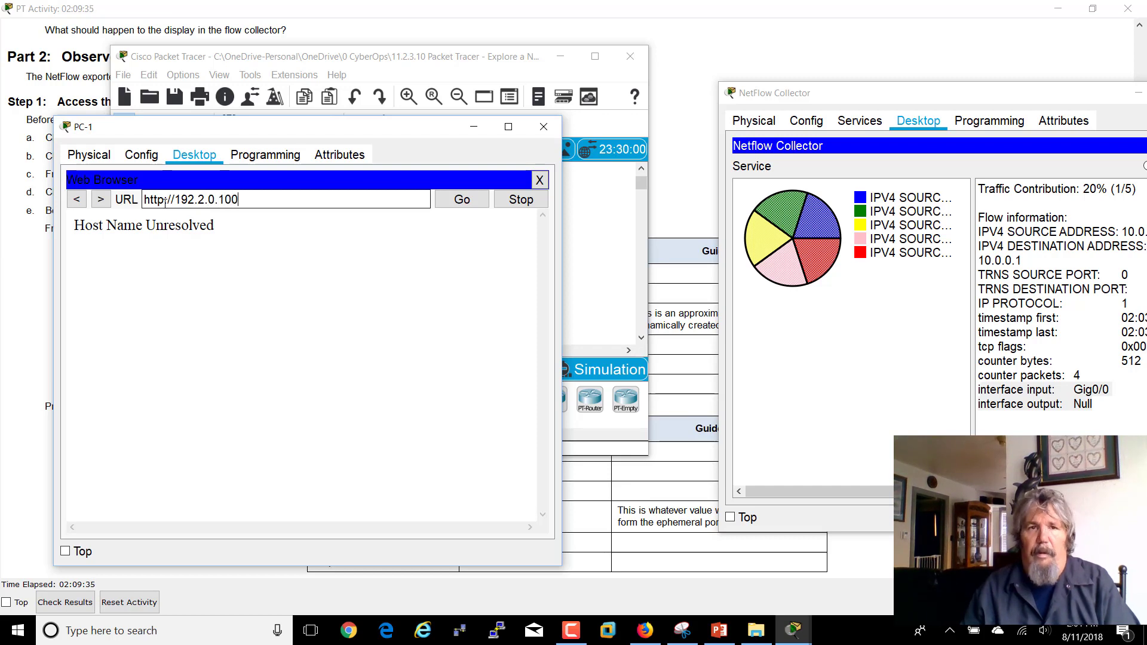
{"action": "left_click", "coordinate": [453, 202]}
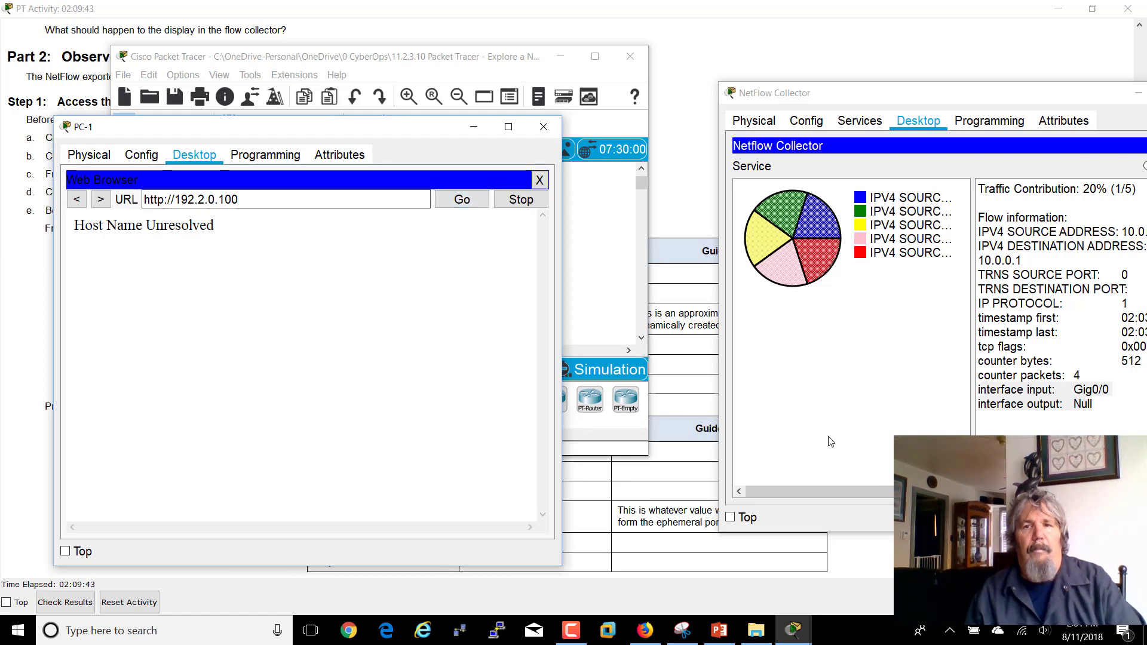
{"action": "left_click", "coordinate": [463, 201]}
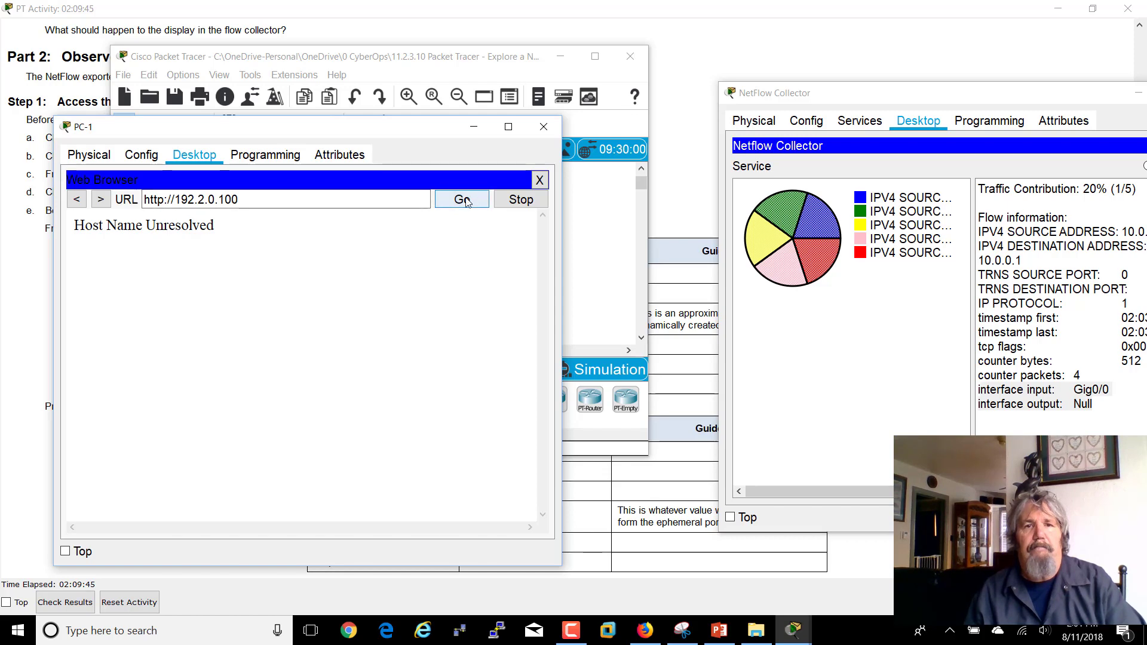
Check the web server address in item g of the Part 2 instructions, and return to PC-1's Web Browser.
{"action": "left_click", "coordinate": [735, 549]}
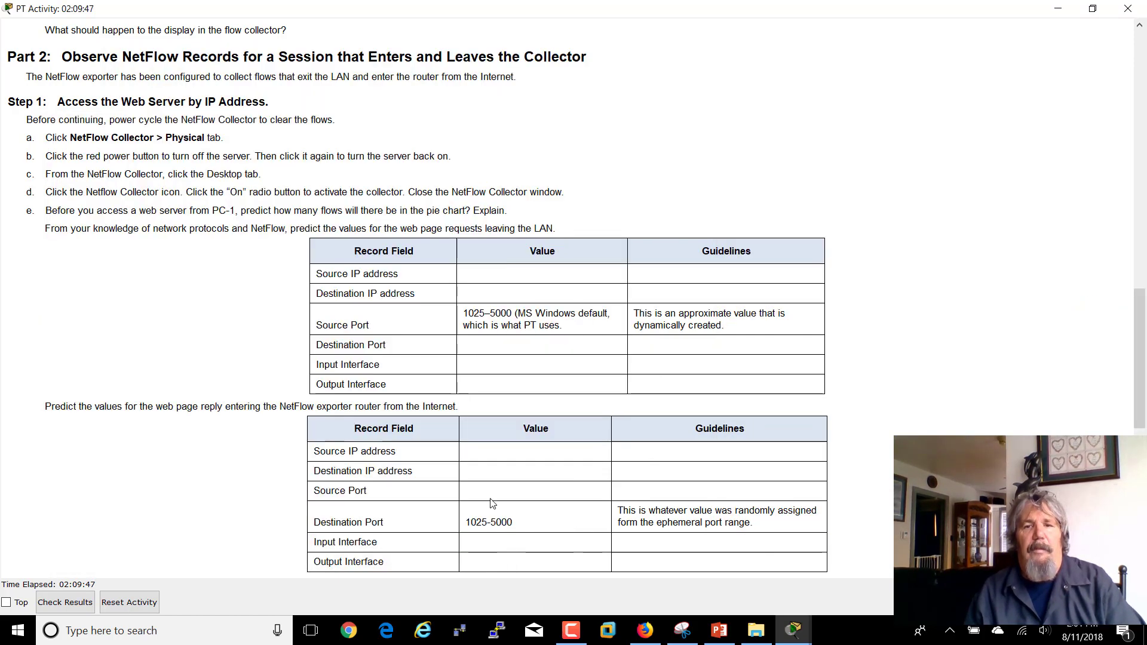
{"action": "scroll", "coordinate": [213, 297], "scroll_direction": "down", "scroll_amount": 2}
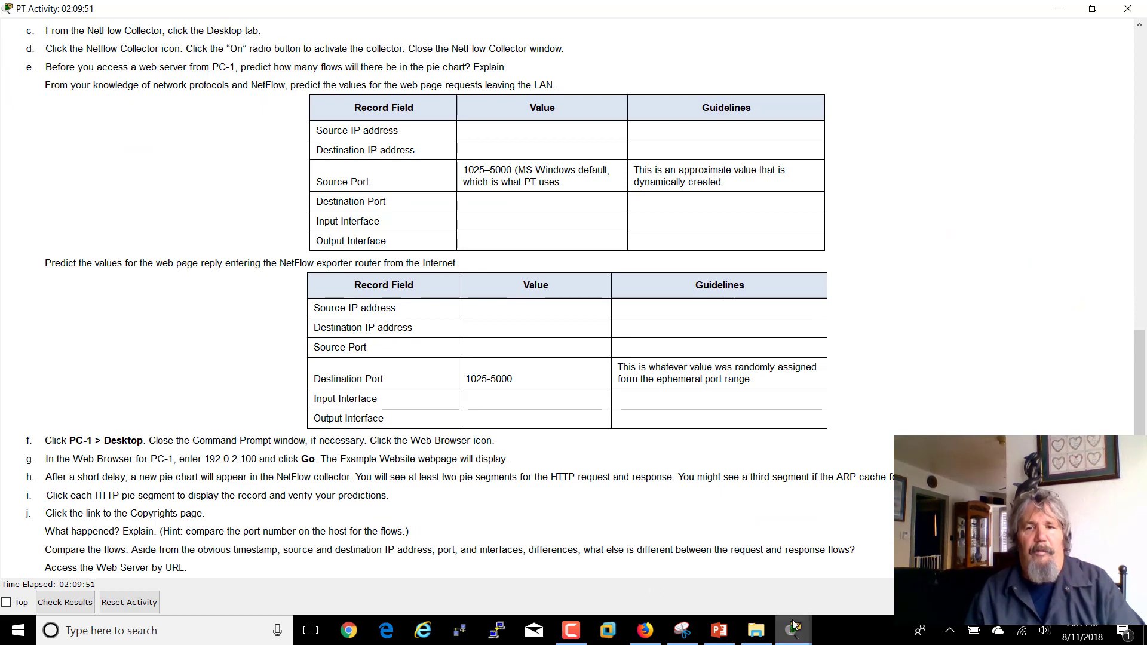
{"action": "mouse_move", "coordinate": [793, 627]}
{"action": "left_click", "coordinate": [735, 556]}
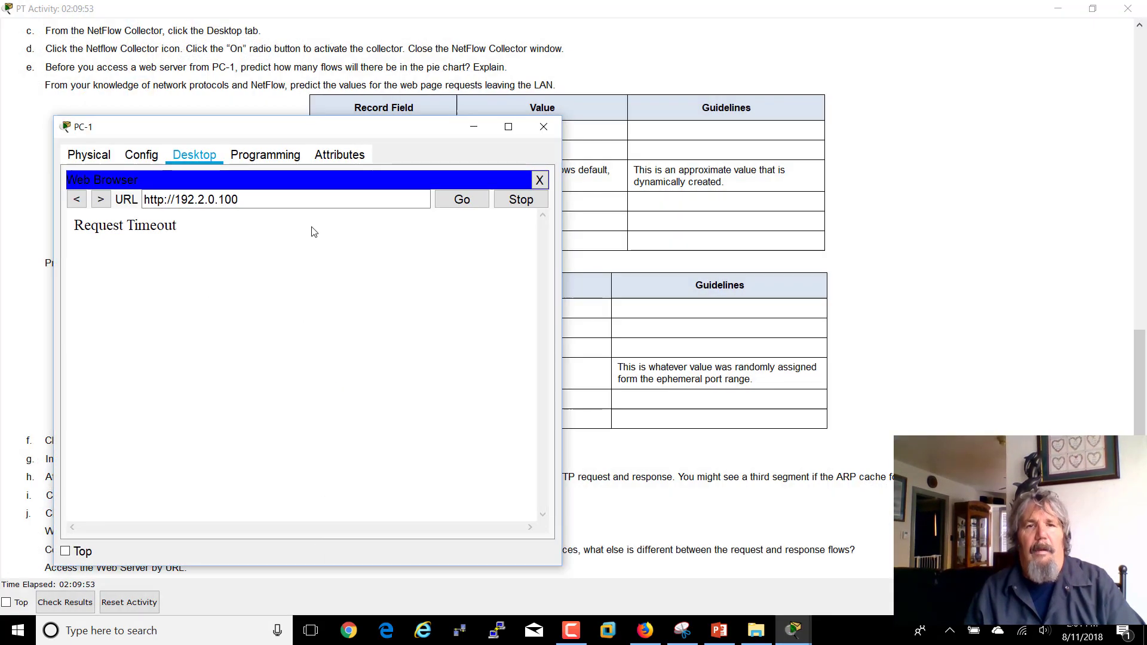
{"action": "left_click", "coordinate": [196, 200]}
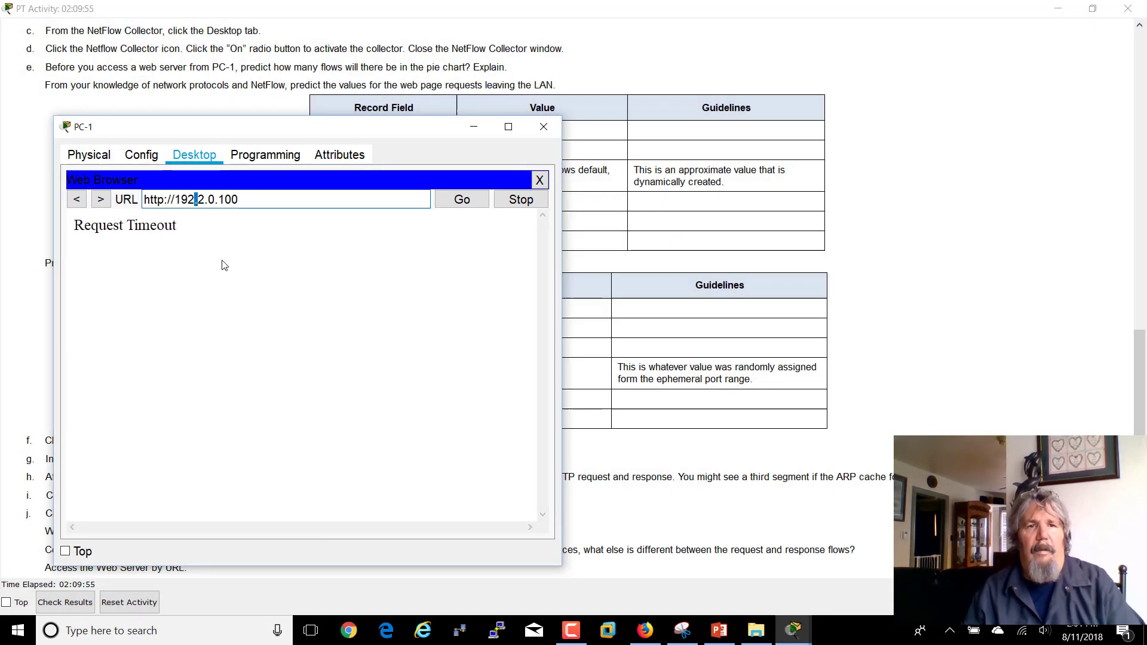
{"action": "key", "text": "Delete"}
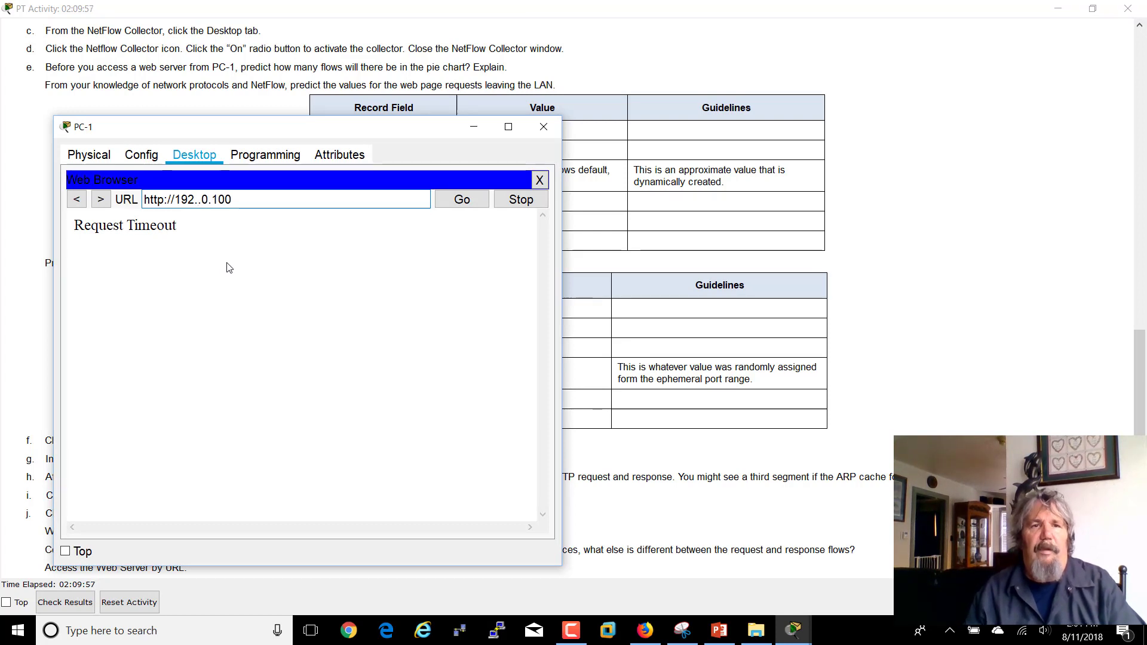
{"action": "type", "text": "0"}
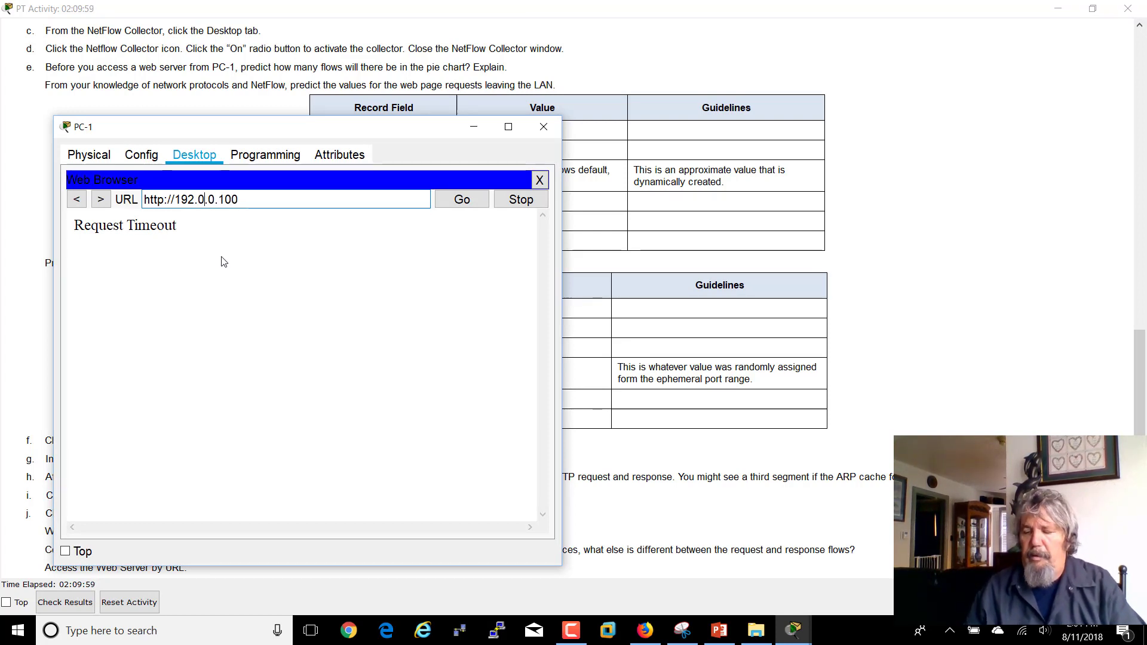
{"action": "key", "text": "Right"}
{"action": "key", "text": "Delete"}
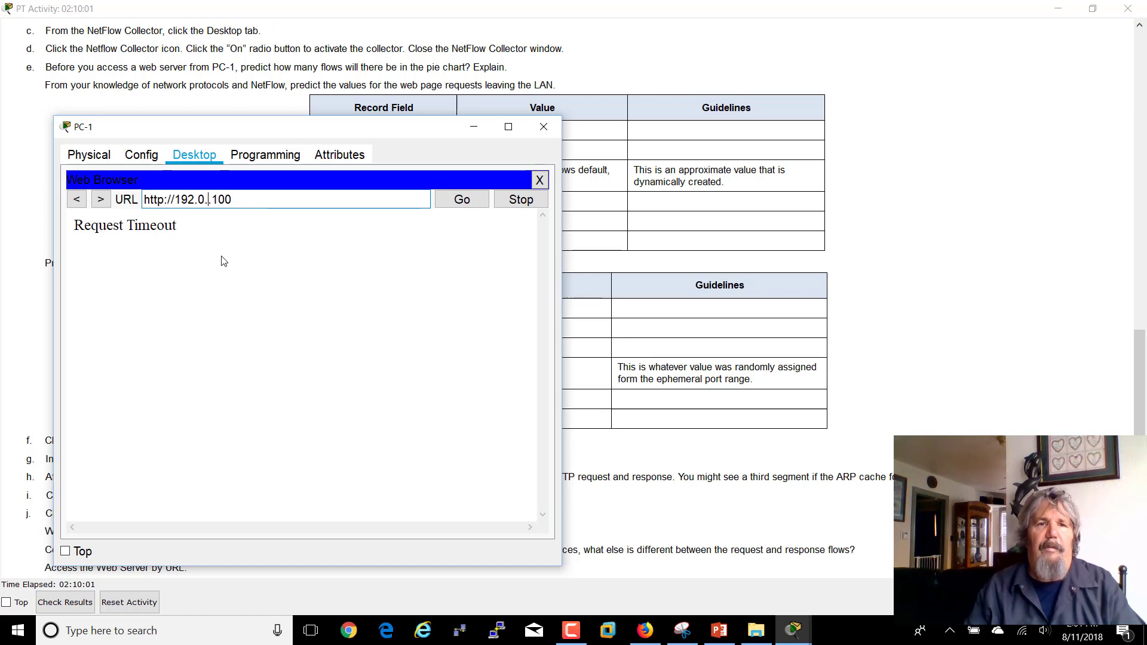
{"action": "type", "text": "2"}
{"action": "key", "text": "Return"}
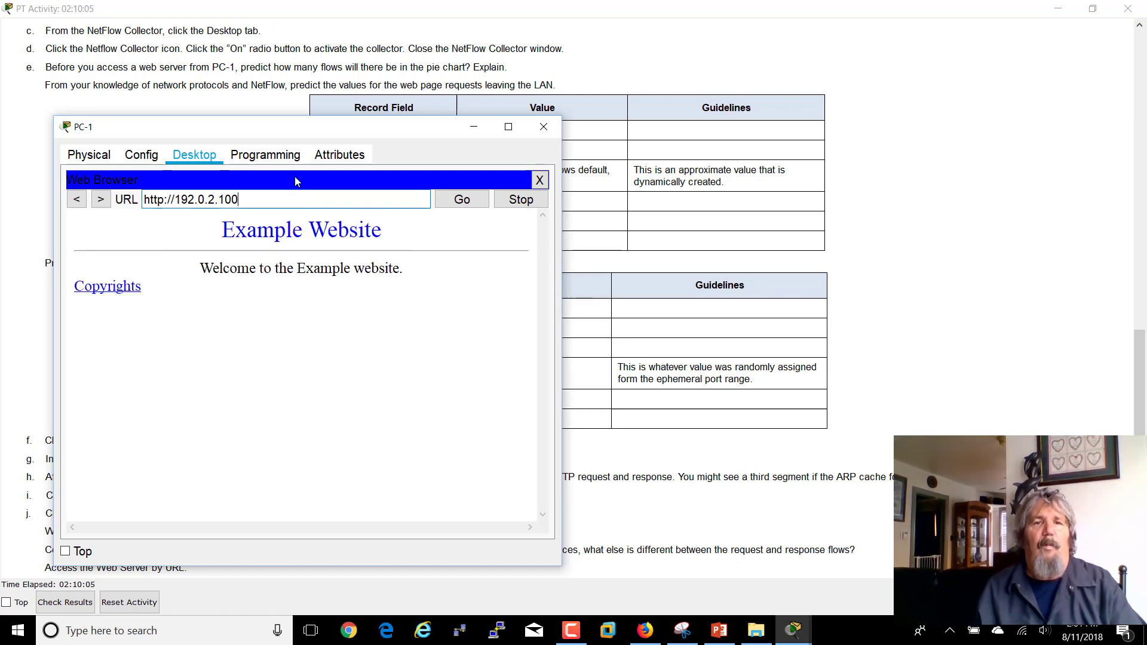
{"action": "left_click_drag", "start_coordinate": [327, 133], "coordinate": [371, 74]}
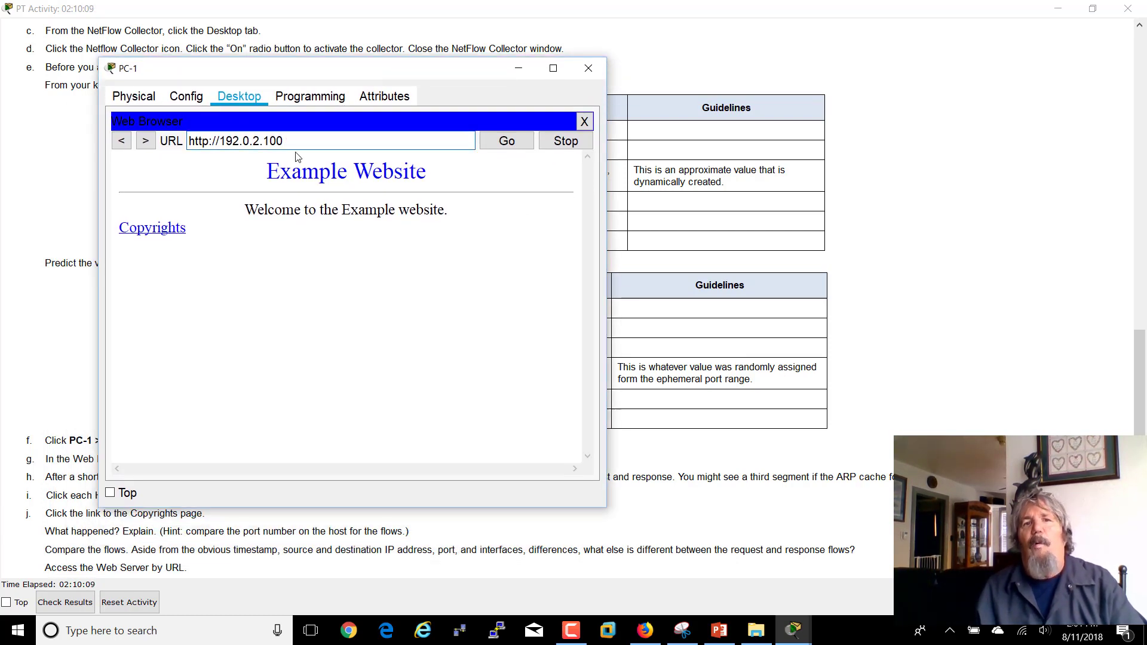
{"action": "left_click_drag", "start_coordinate": [283, 141], "coordinate": [217, 141]}
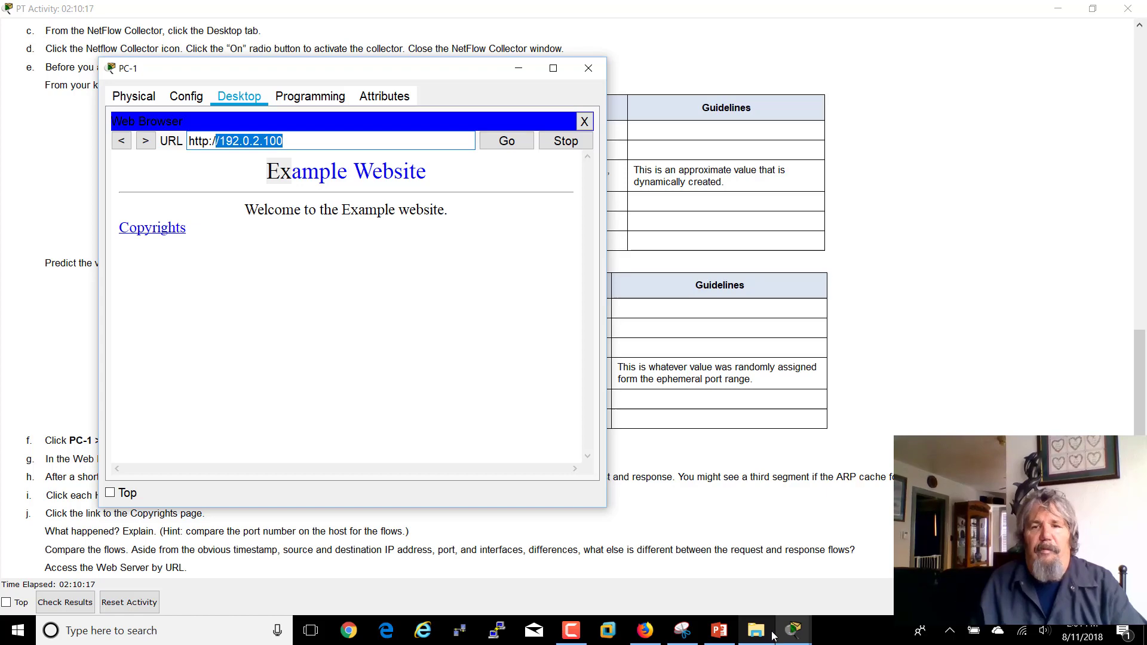
Bring up the NetFlow Collector, open the blue segment's flow record, and highlight its destination address and IP protocol.
{"action": "left_click", "coordinate": [794, 631]}
{"action": "left_click", "coordinate": [679, 556]}
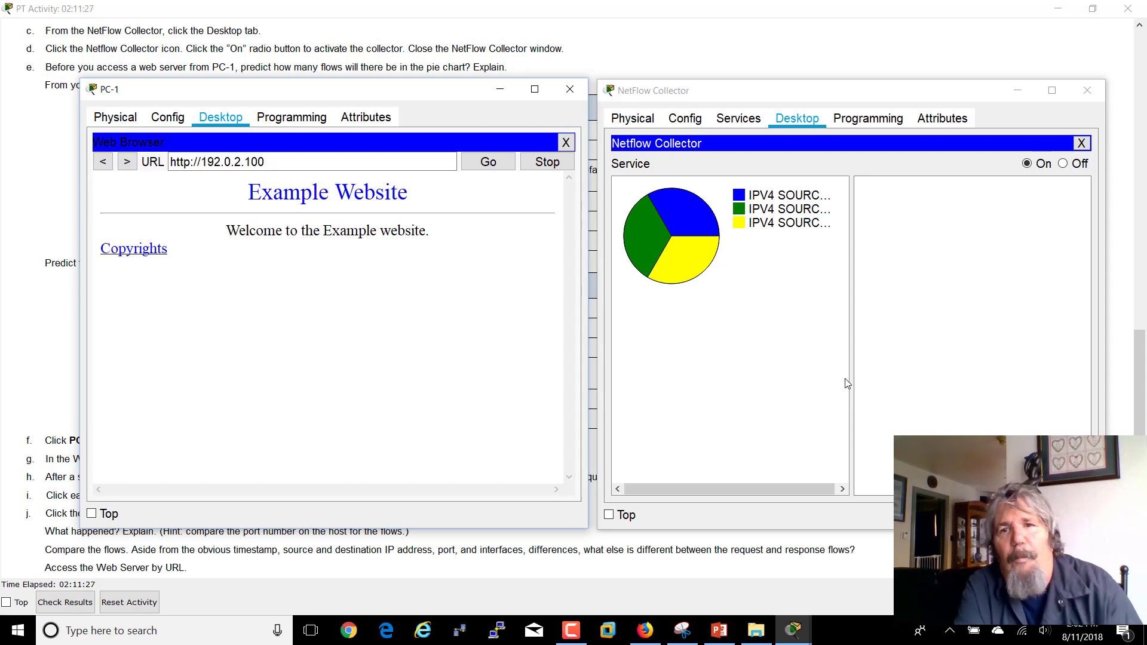
{"action": "left_click", "coordinate": [696, 222]}
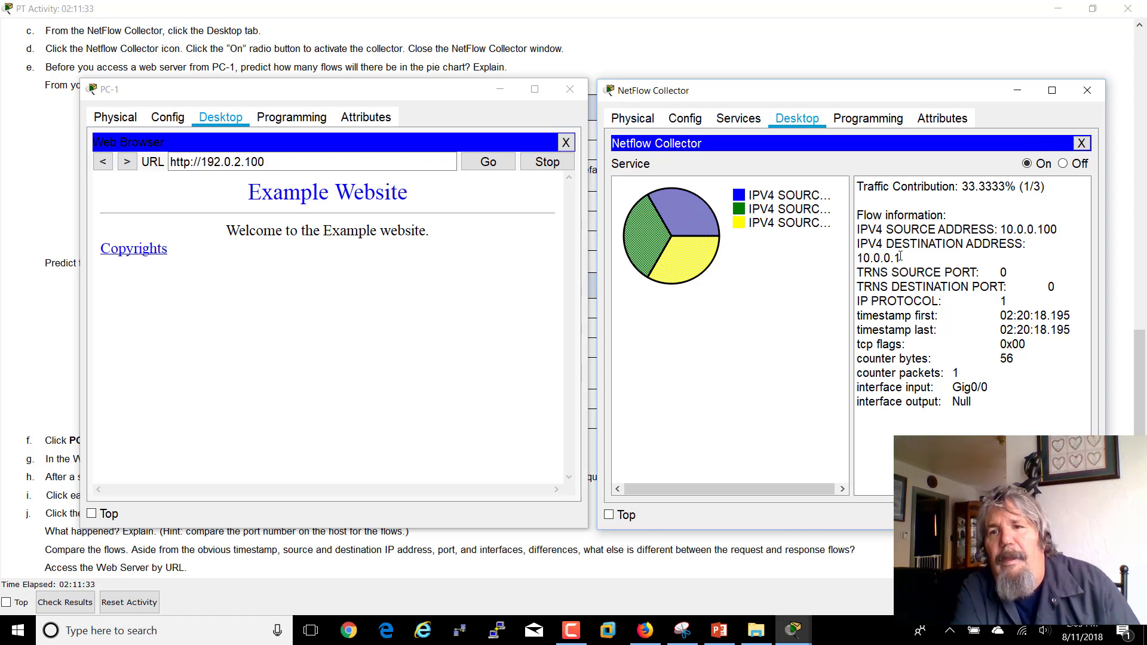
{"action": "left_click_drag", "start_coordinate": [900, 257], "coordinate": [857, 258]}
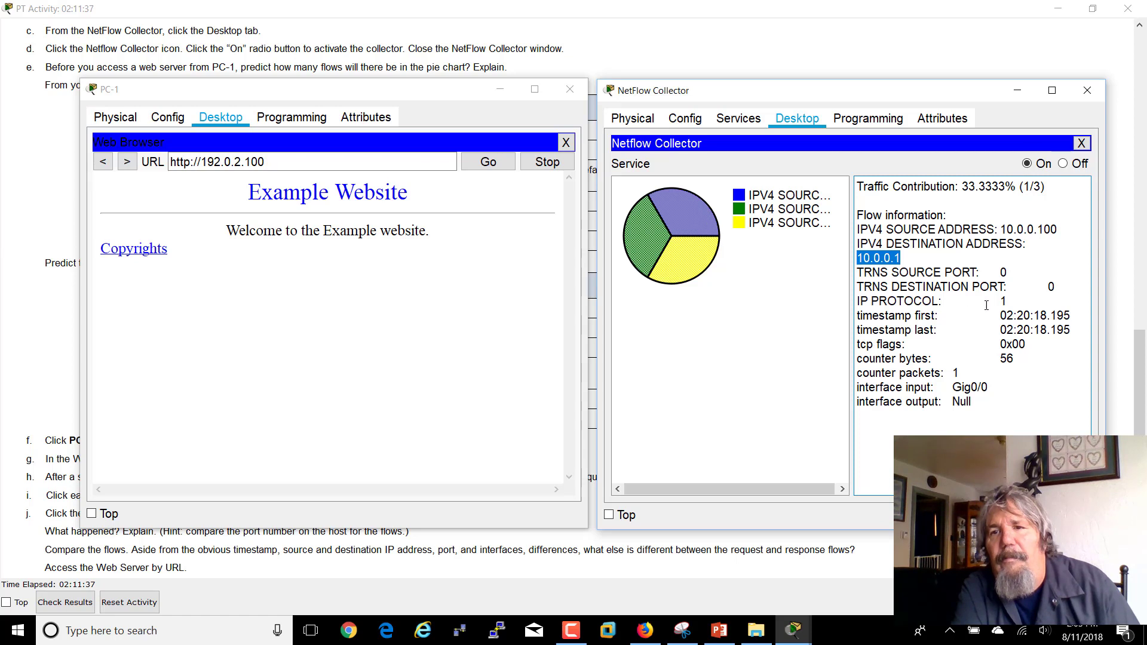
{"action": "left_click_drag", "start_coordinate": [1012, 304], "coordinate": [856, 302]}
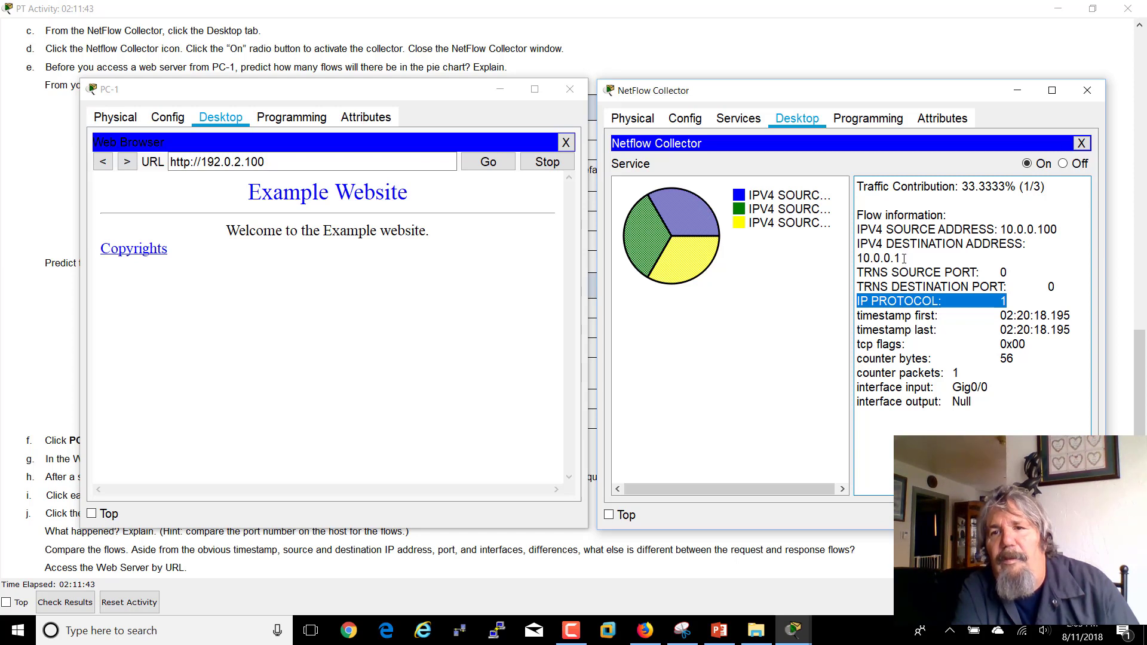
Highlight the destination port in the yellow segment's flow record, and consult the protocol number and well-known port slides in PowerPoint.
{"action": "left_click", "coordinate": [697, 261]}
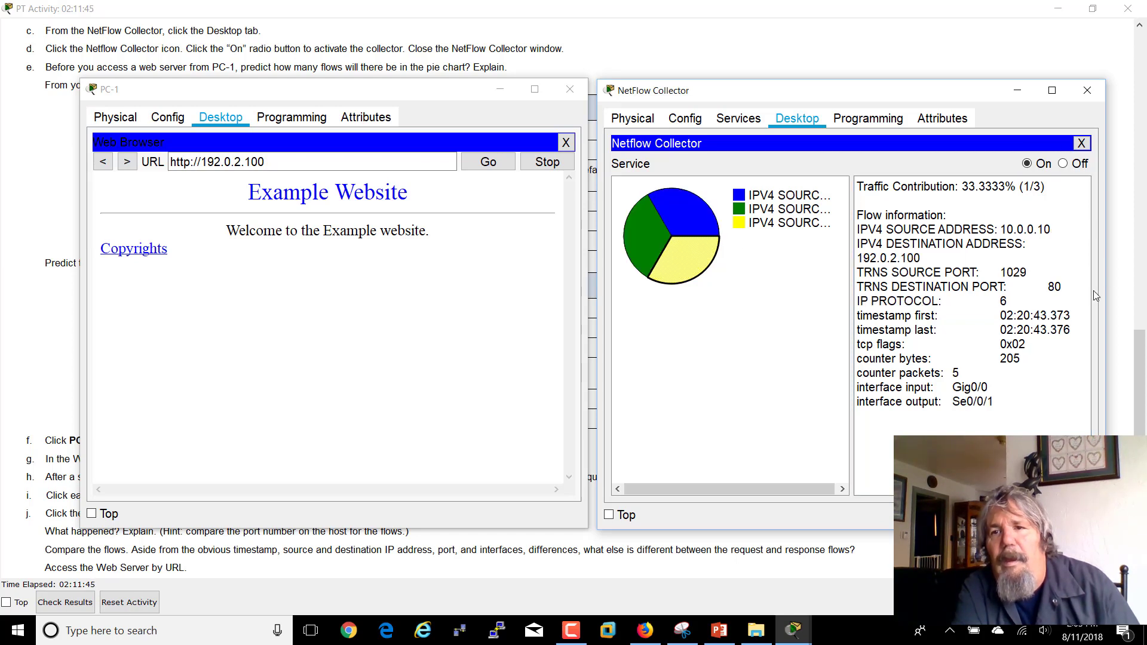
{"action": "left_click_drag", "start_coordinate": [1062, 288], "coordinate": [865, 287]}
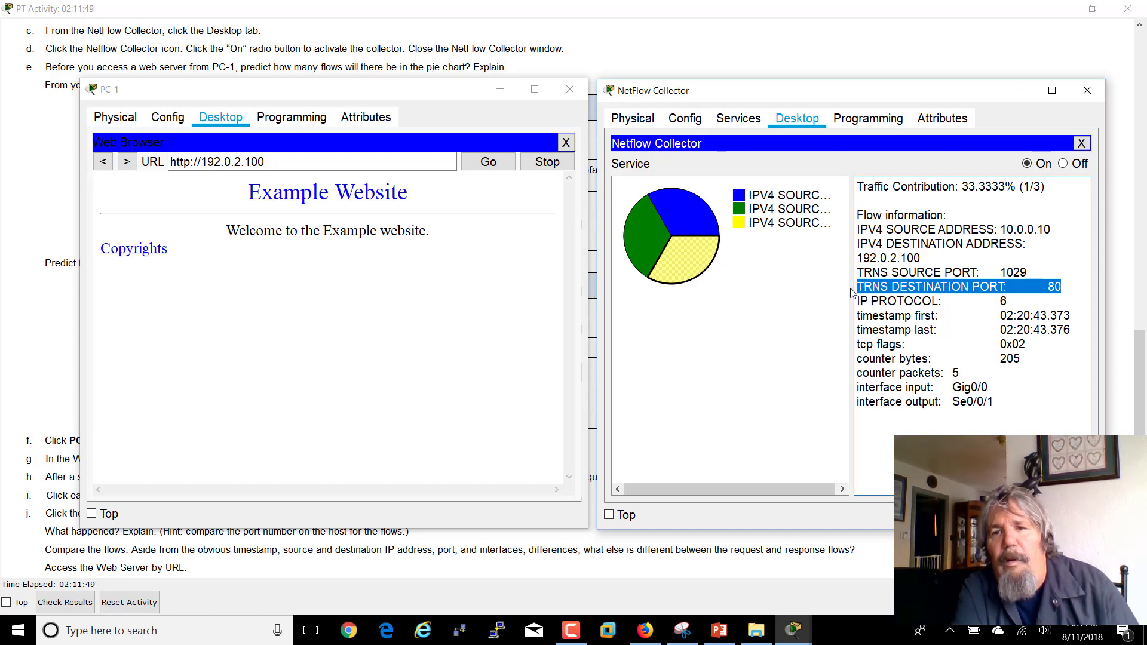
{"action": "left_click", "coordinate": [722, 635]}
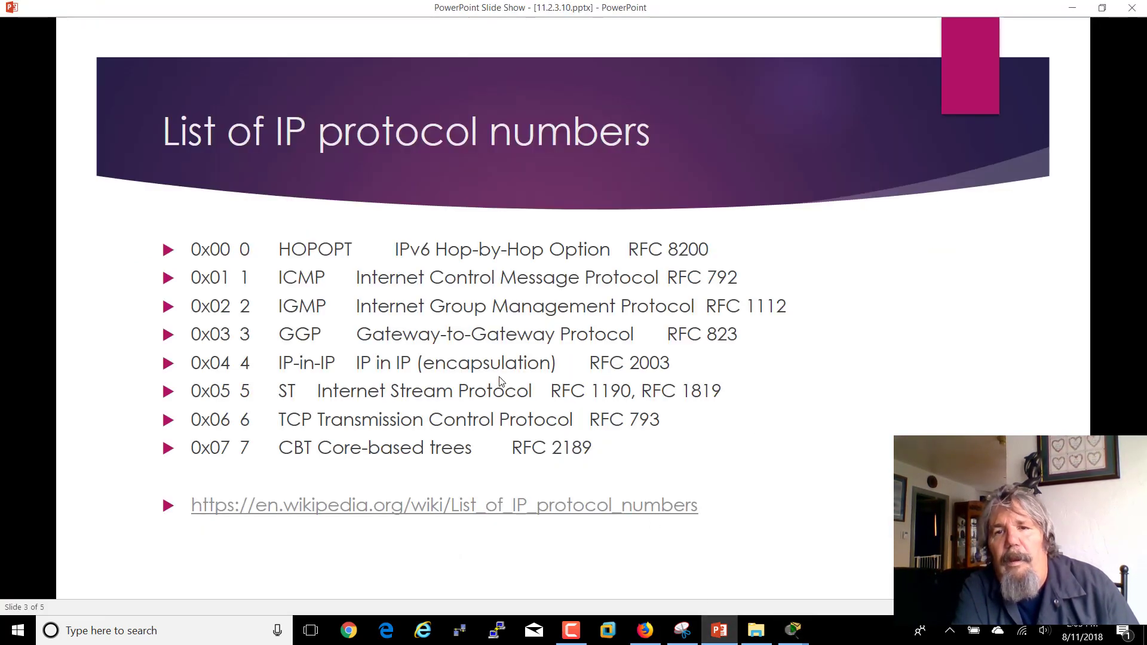
{"action": "left_click", "coordinate": [513, 368]}
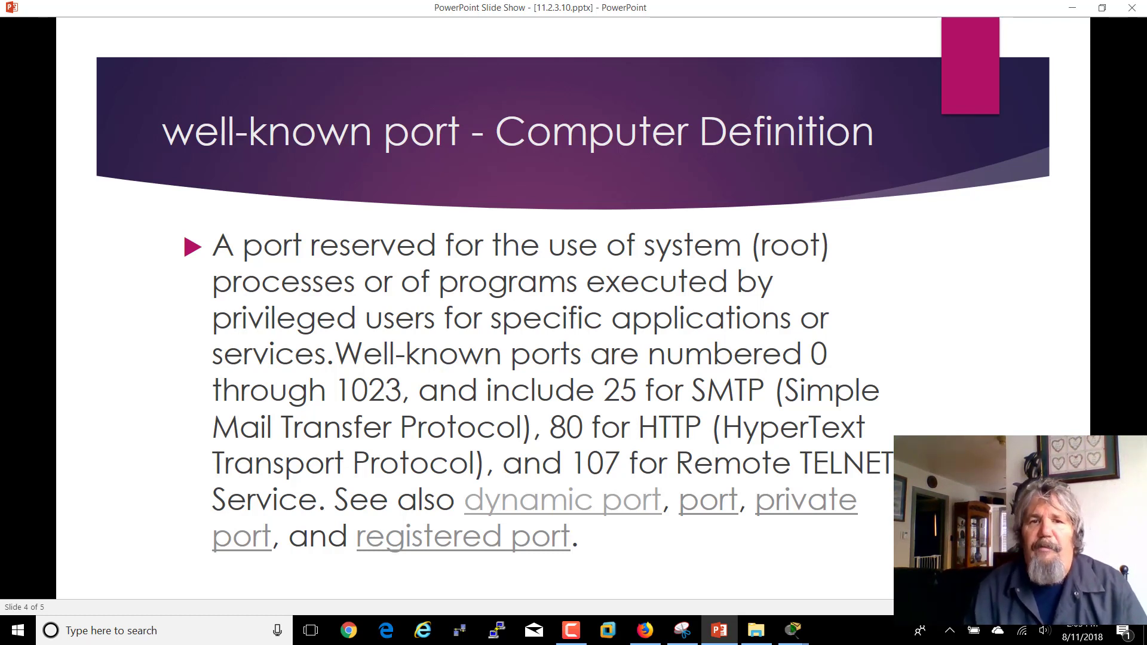
Return to the NetFlow Collector in Packet Tracer and highlight the source and destination ports in the green segment's flow record.
{"action": "left_click", "coordinate": [794, 629]}
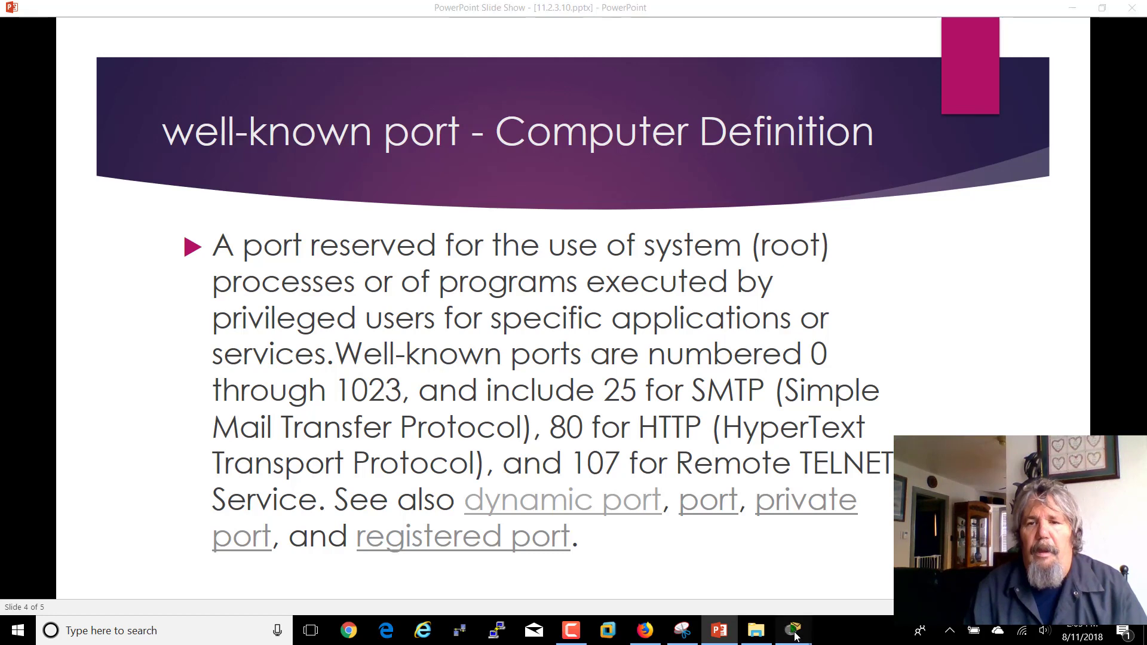
{"action": "left_click", "coordinate": [663, 568]}
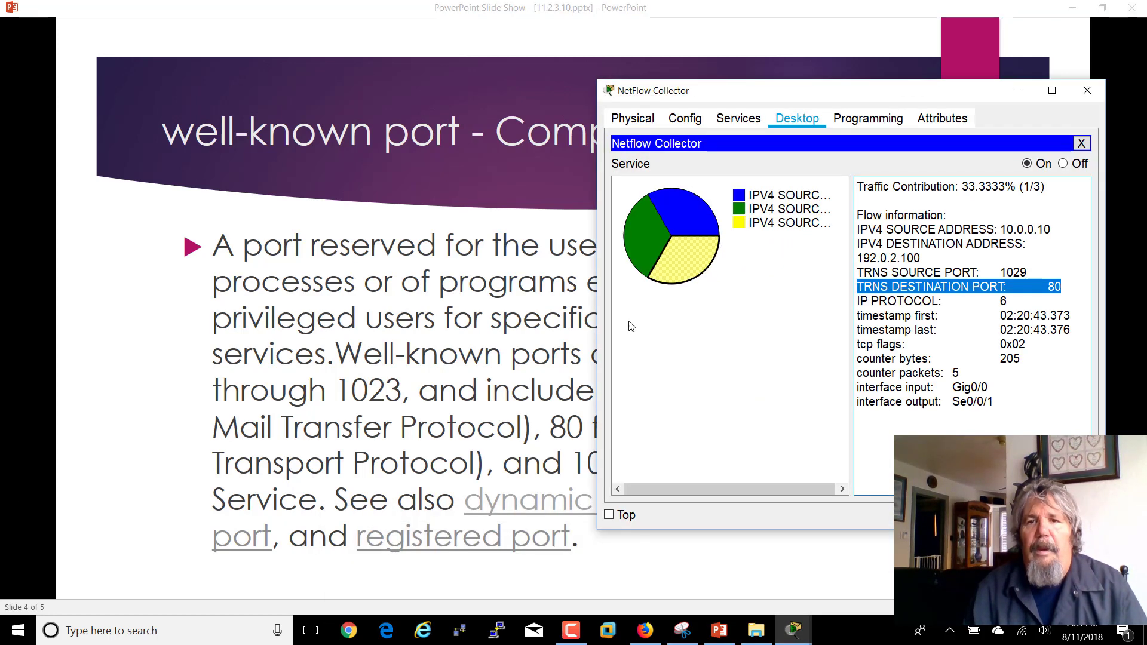
{"action": "left_click", "coordinate": [644, 257]}
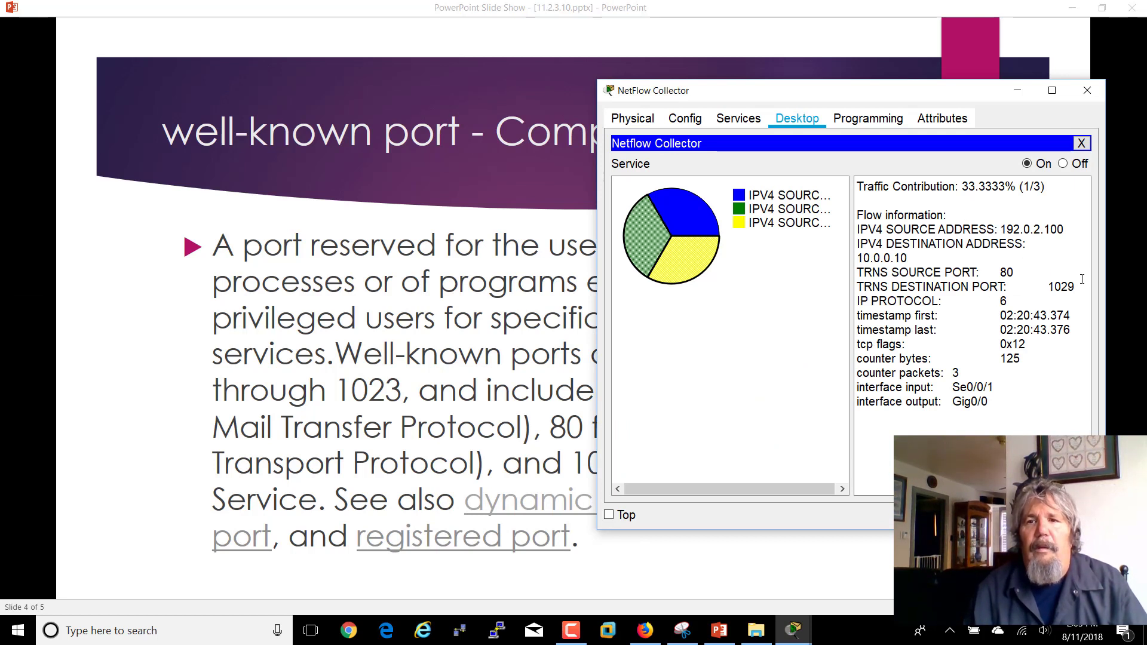
{"action": "left_click_drag", "start_coordinate": [1080, 288], "coordinate": [858, 274]}
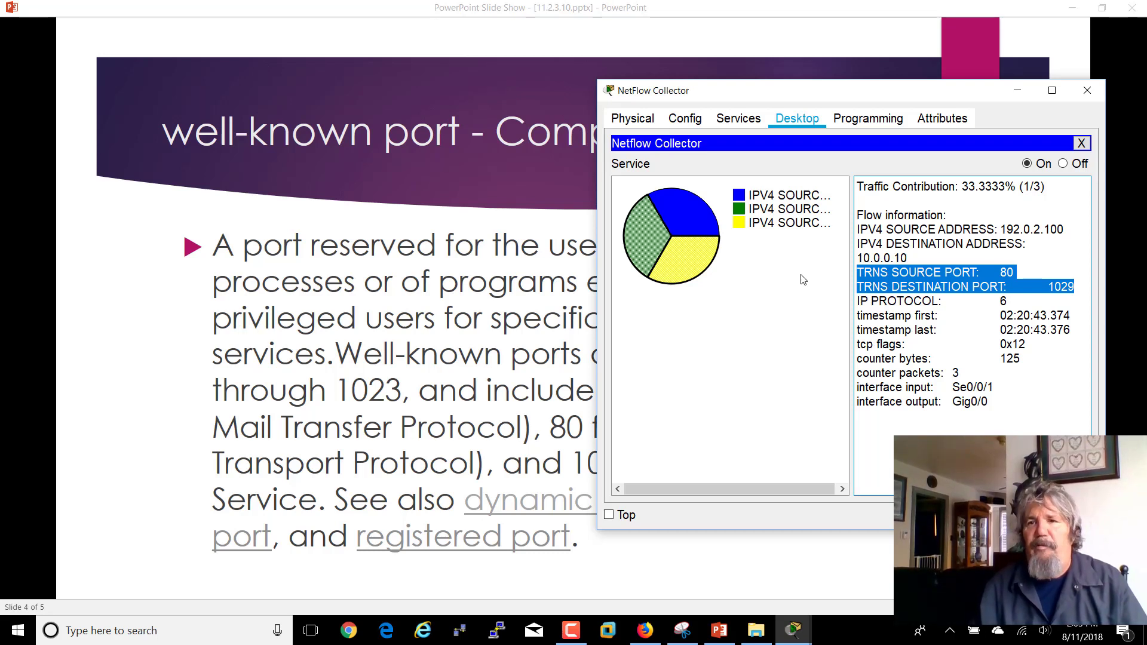
Review the flow records of the blue, yellow and green pie segments in turn.
{"action": "left_click", "coordinate": [697, 218]}
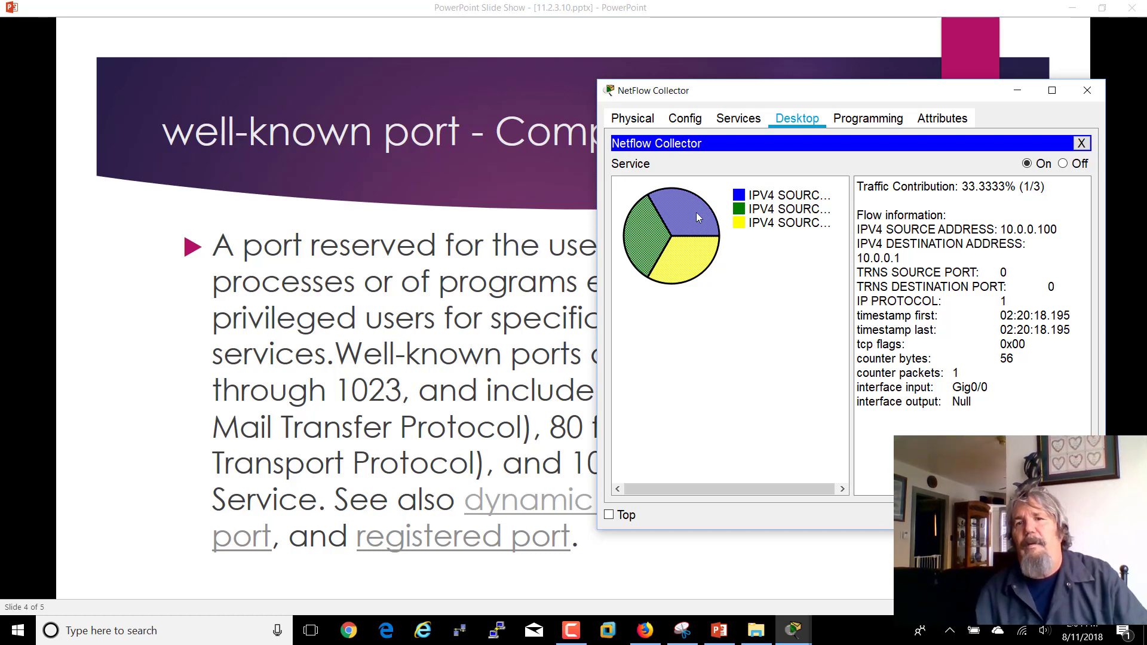
{"action": "left_click", "coordinate": [696, 256]}
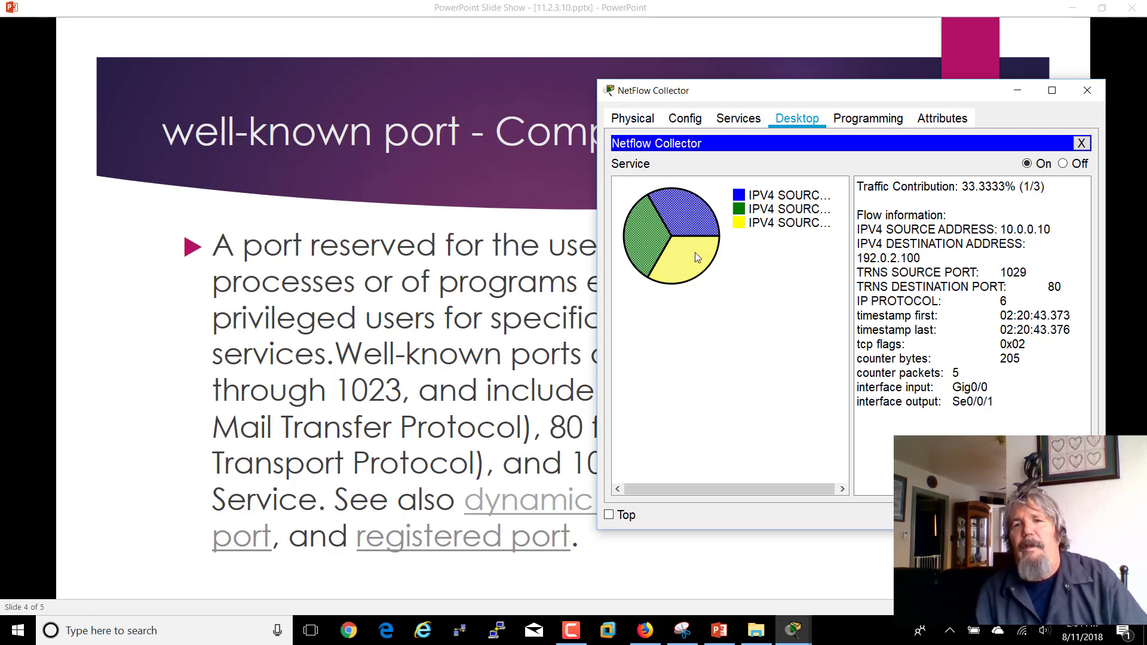
{"action": "left_click", "coordinate": [649, 247]}
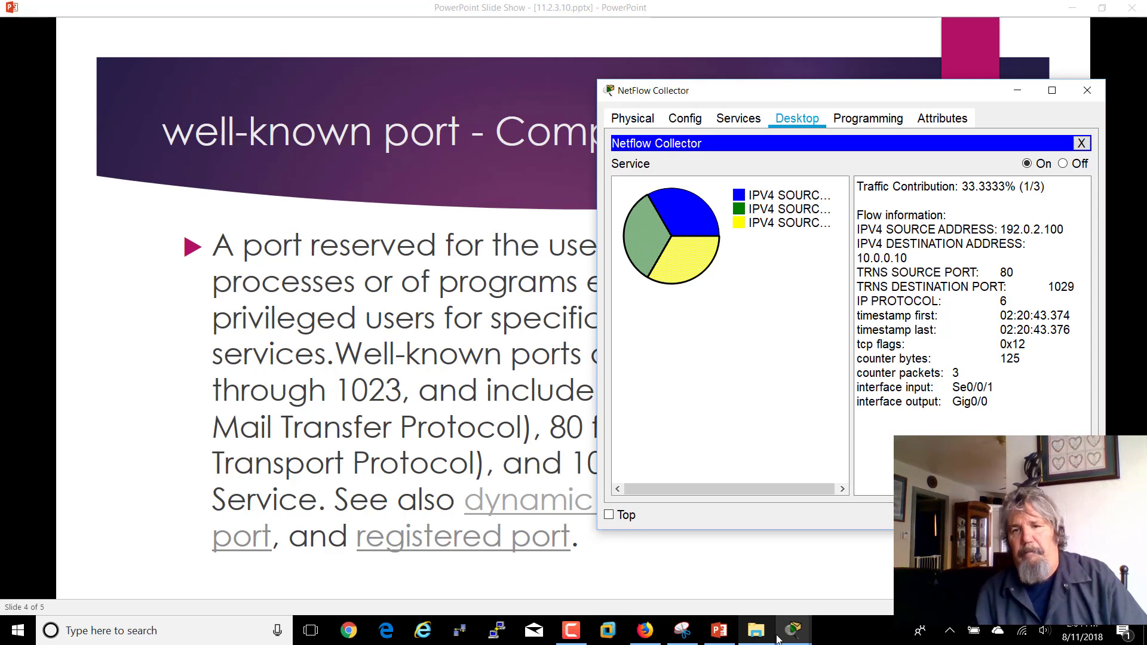
Return to the Part 2 instructions and highlight items i and j about checking the HTTP segments and the Copyrights page.
{"action": "mouse_move", "coordinate": [779, 639]}
{"action": "left_click", "coordinate": [391, 583]}
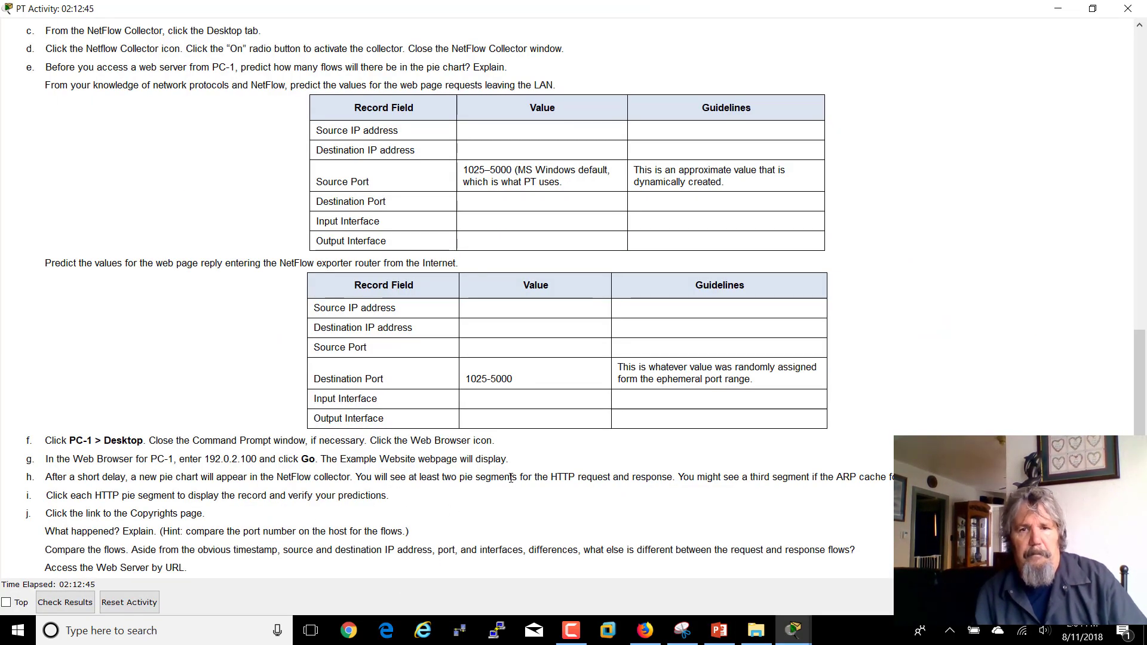
{"action": "scroll", "coordinate": [555, 480], "scroll_direction": "down", "scroll_amount": 1}
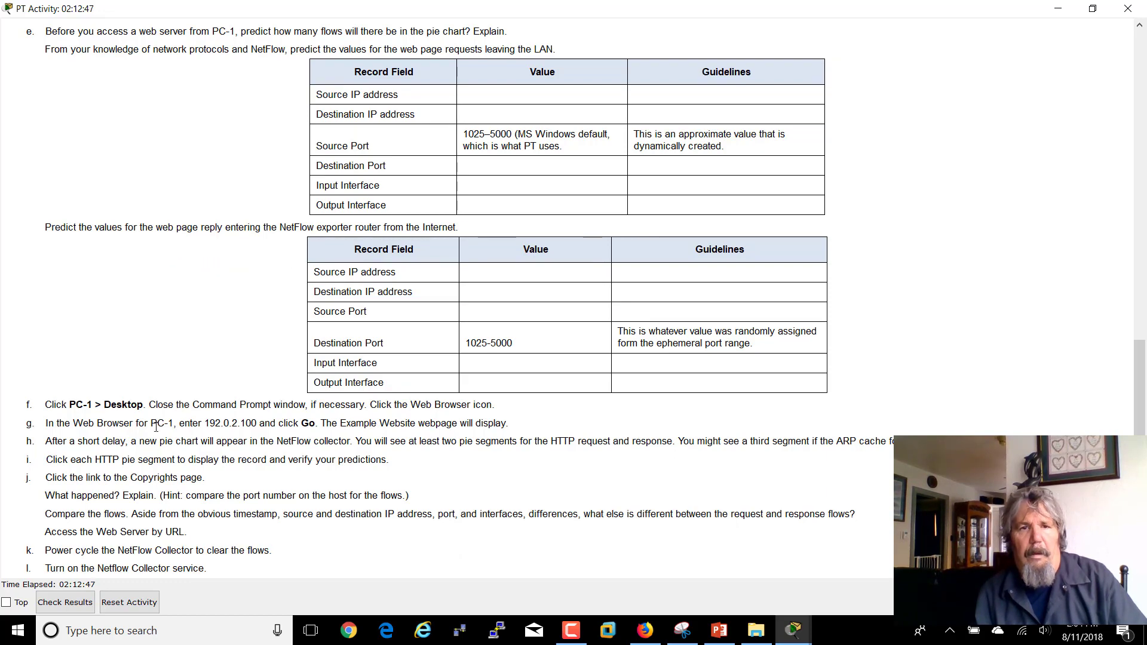
{"action": "left_click_drag", "start_coordinate": [76, 459], "coordinate": [209, 477]}
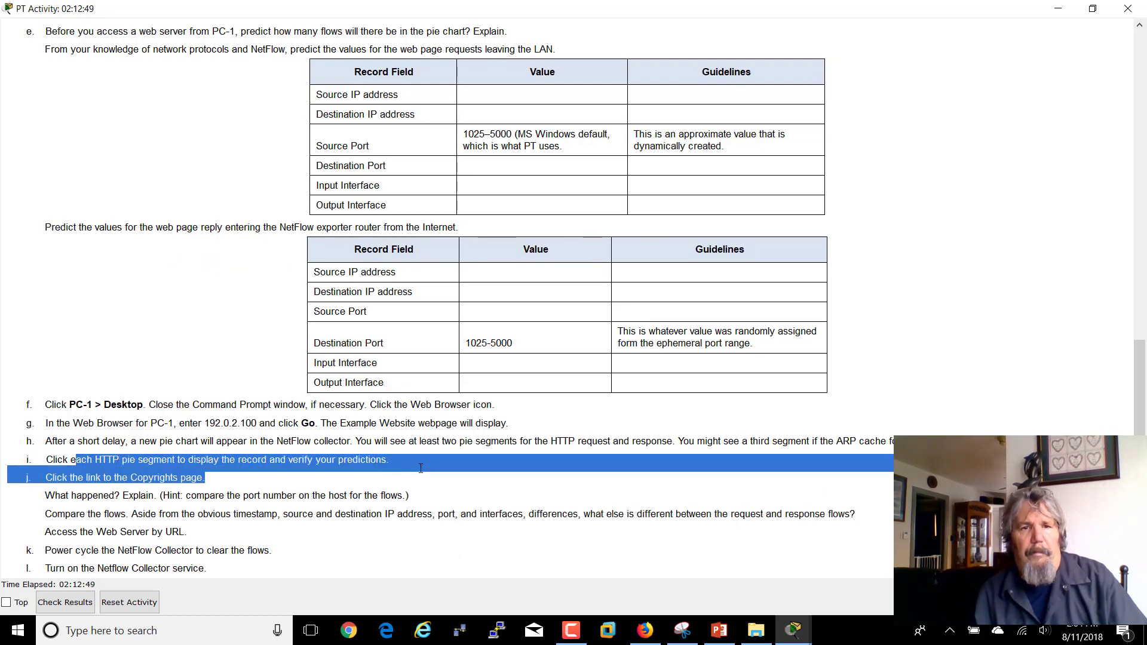
{"action": "scroll", "coordinate": [435, 474], "scroll_direction": "down", "scroll_amount": 1}
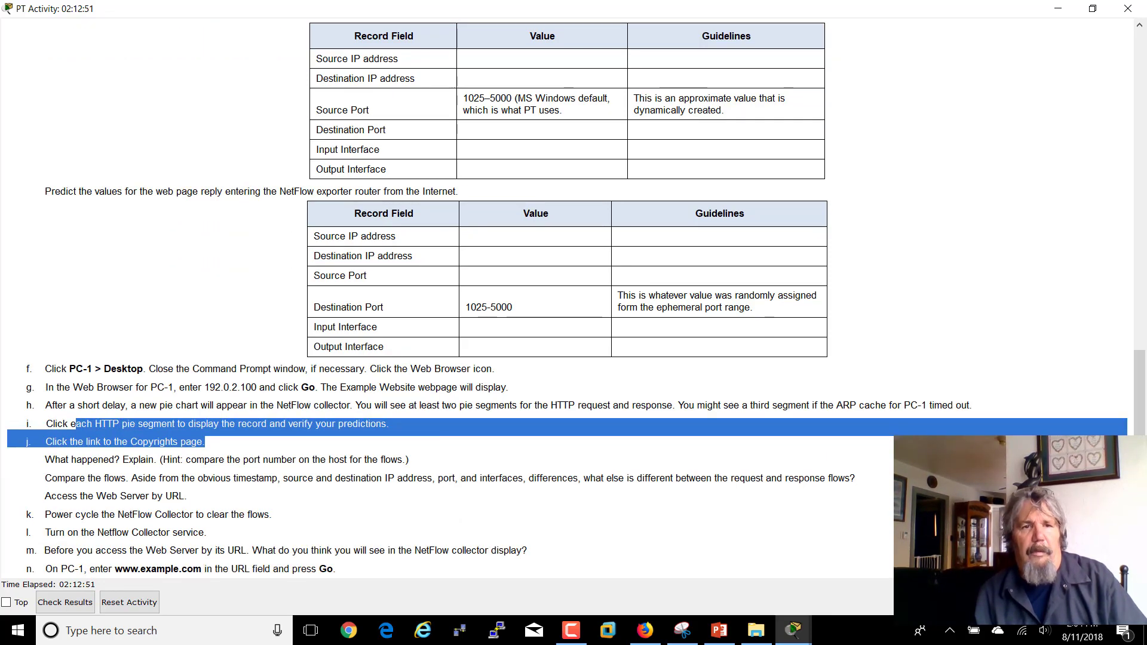
Follow the Copyrights link on the Example Website in PC-1's Web Browser.
{"action": "left_click", "coordinate": [794, 631]}
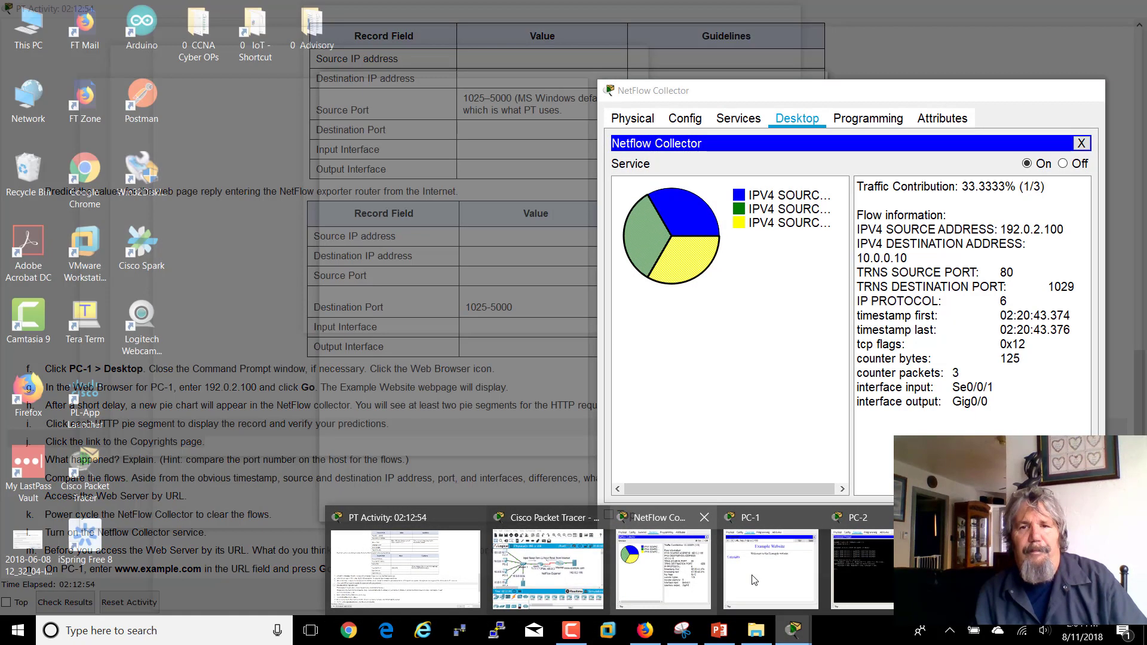
{"action": "left_click", "coordinate": [771, 567]}
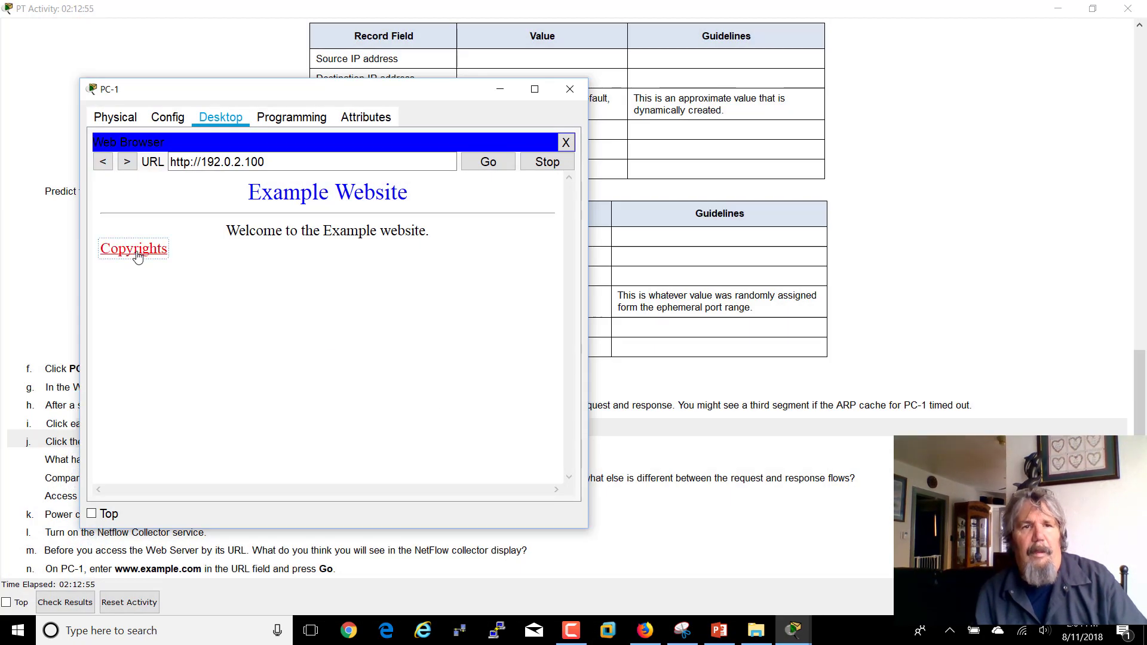
{"action": "left_click", "coordinate": [136, 251]}
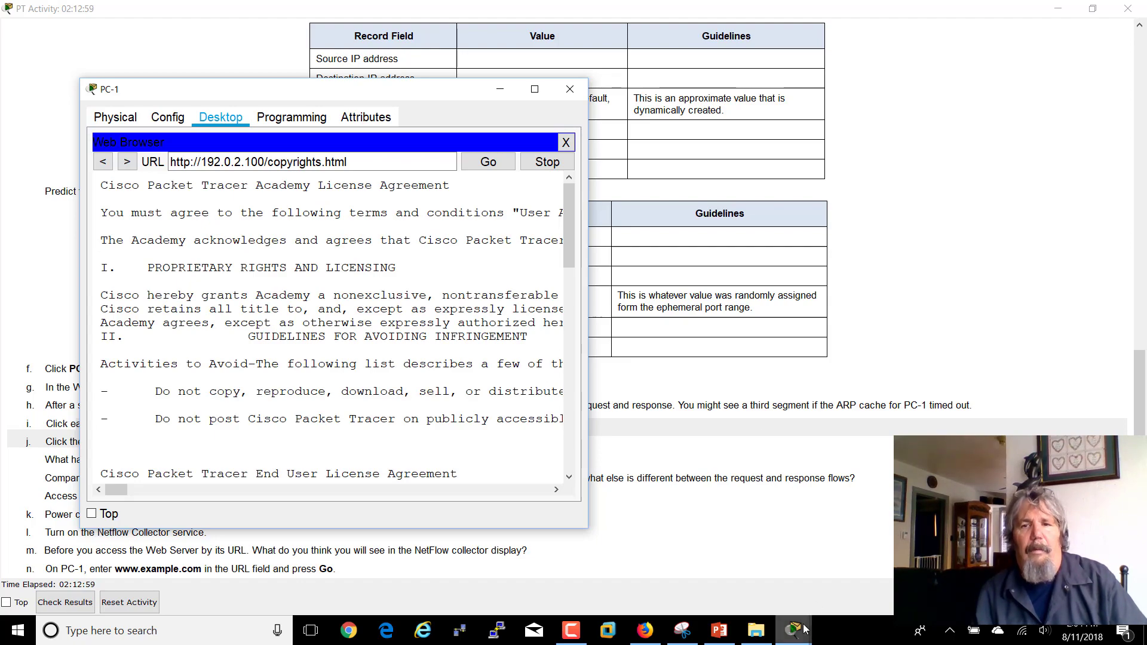
Return to the NetFlow Collector and inspect the flow records of the red, pink, yellow, green and blue segments.
{"action": "mouse_move", "coordinate": [805, 629]}
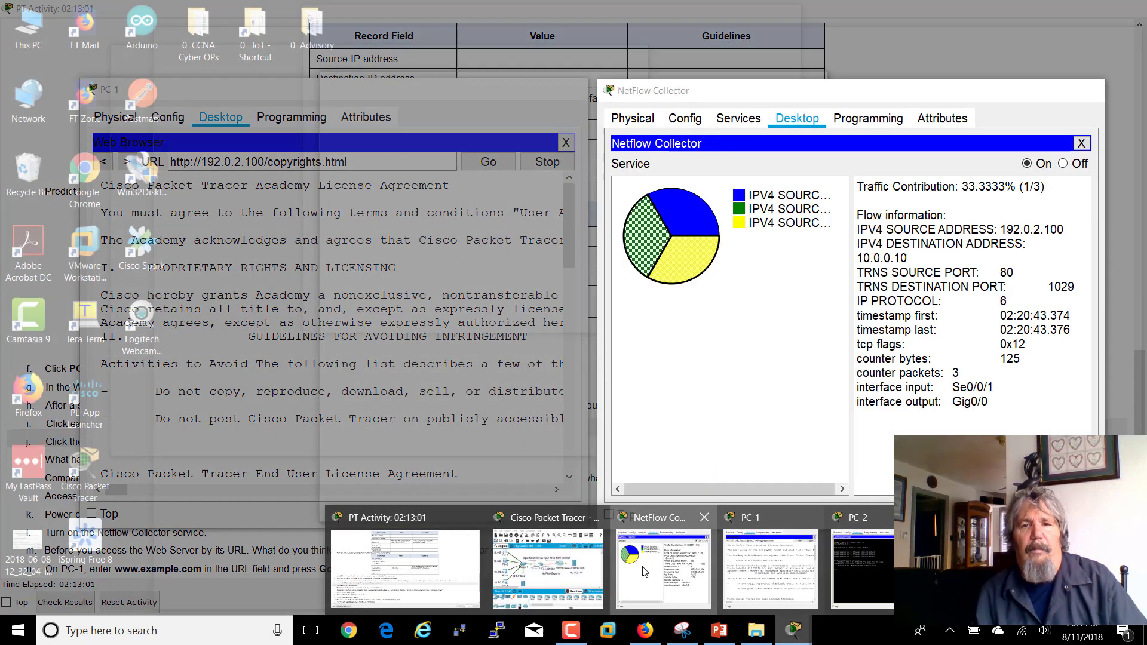
{"action": "left_click", "coordinate": [671, 576]}
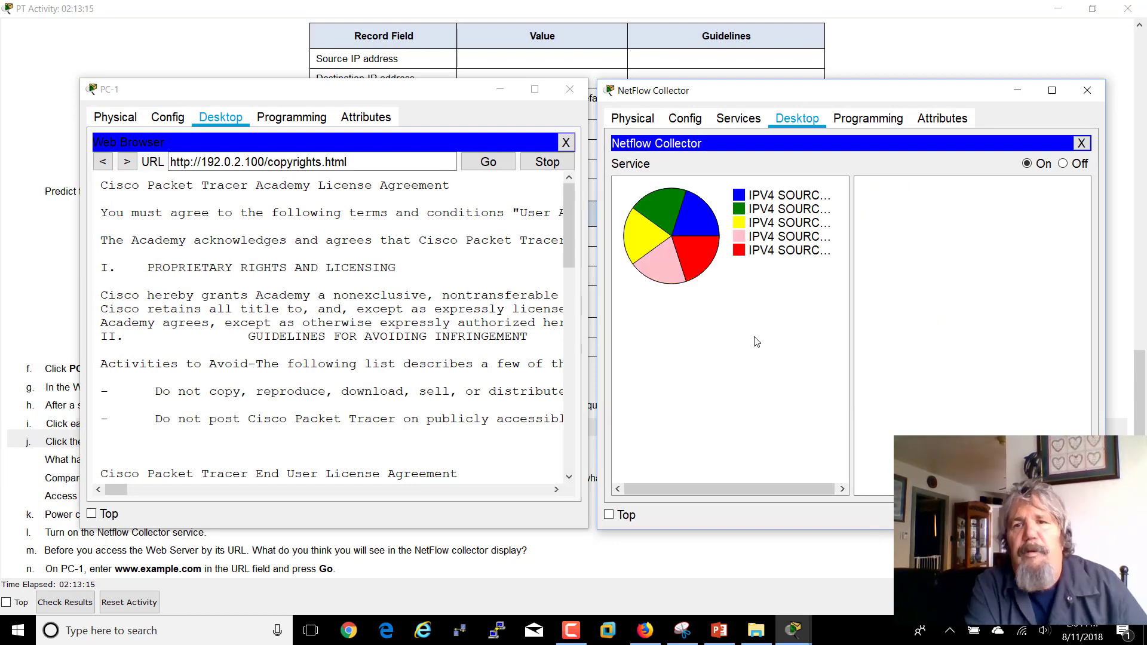
{"action": "left_click", "coordinate": [689, 251]}
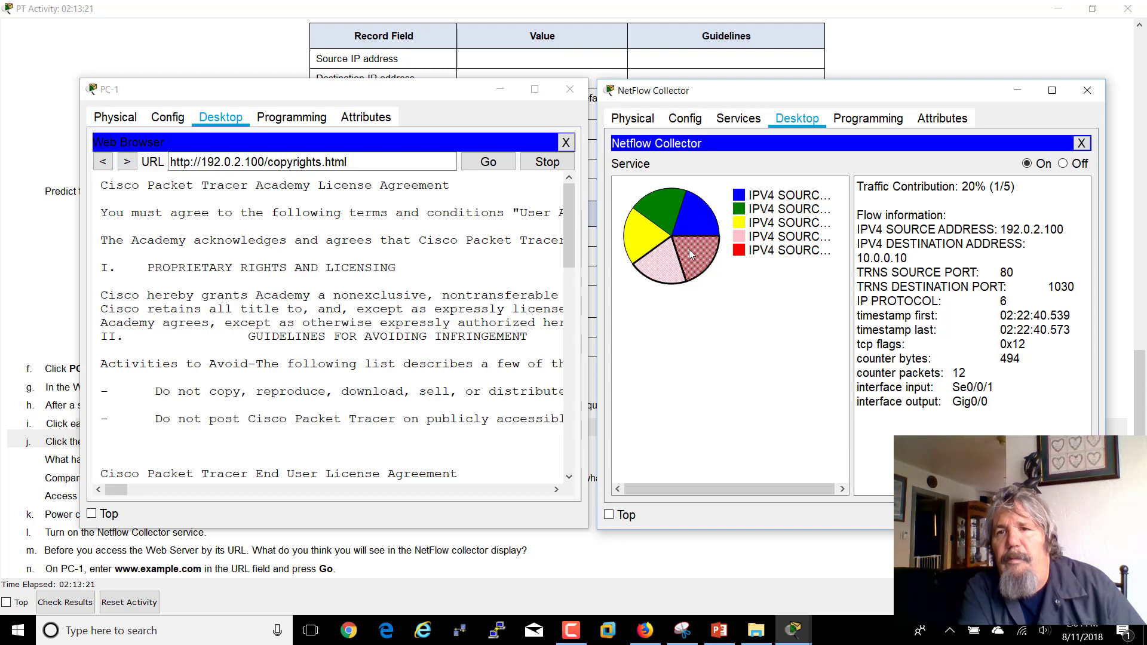
{"action": "left_click", "coordinate": [669, 272]}
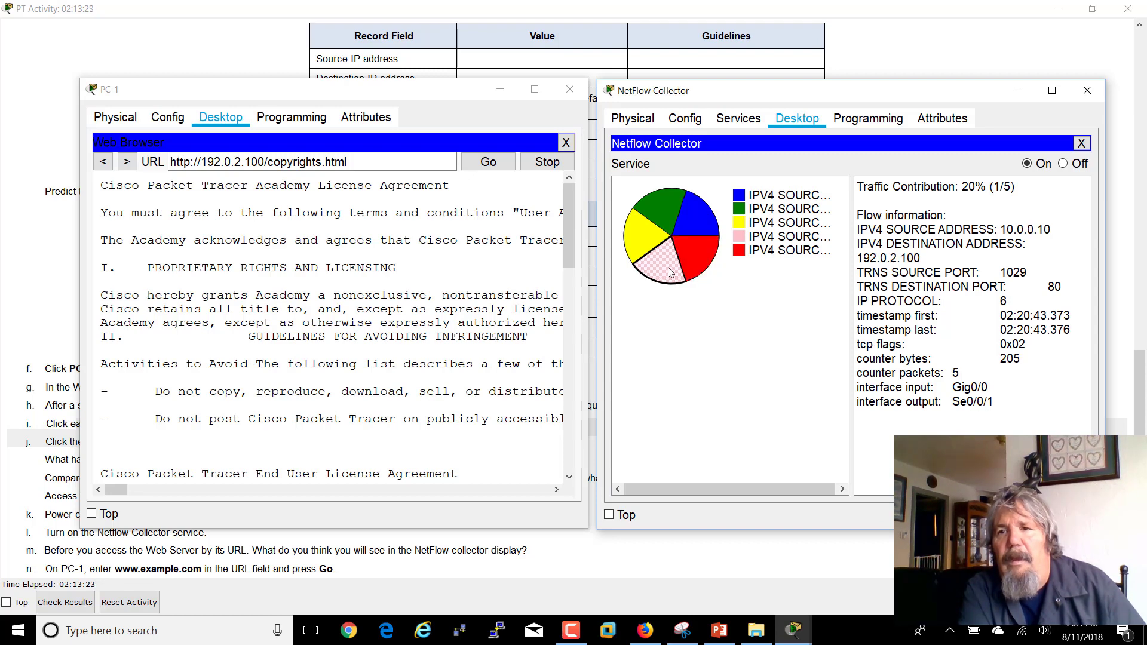
{"action": "left_click", "coordinate": [643, 243]}
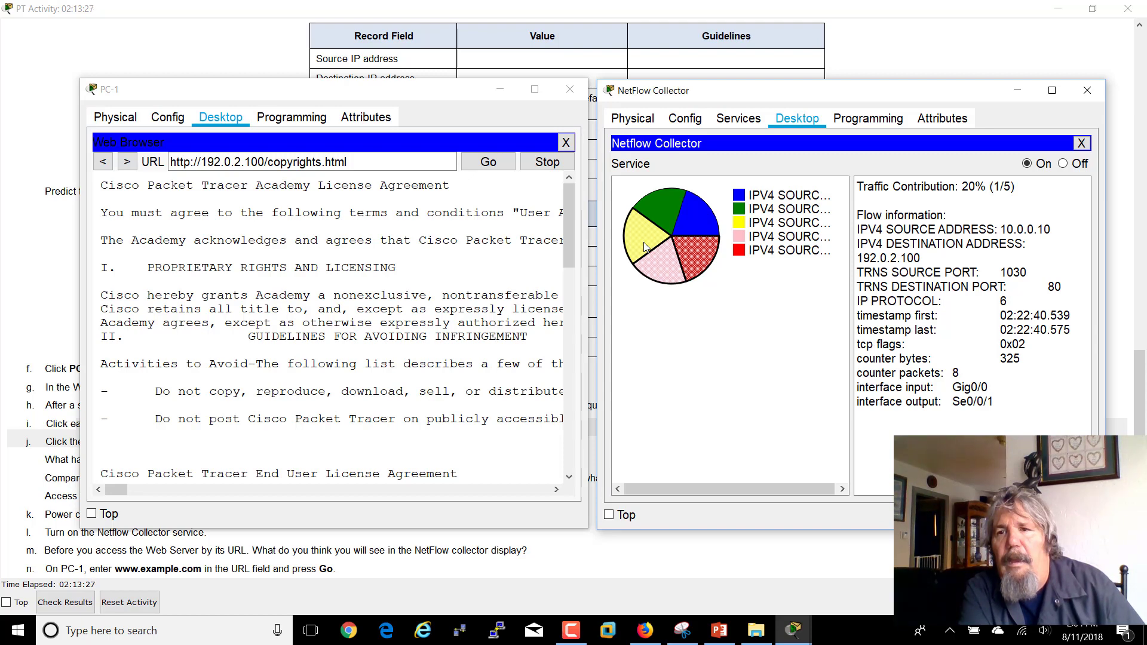
{"action": "left_click", "coordinate": [648, 213]}
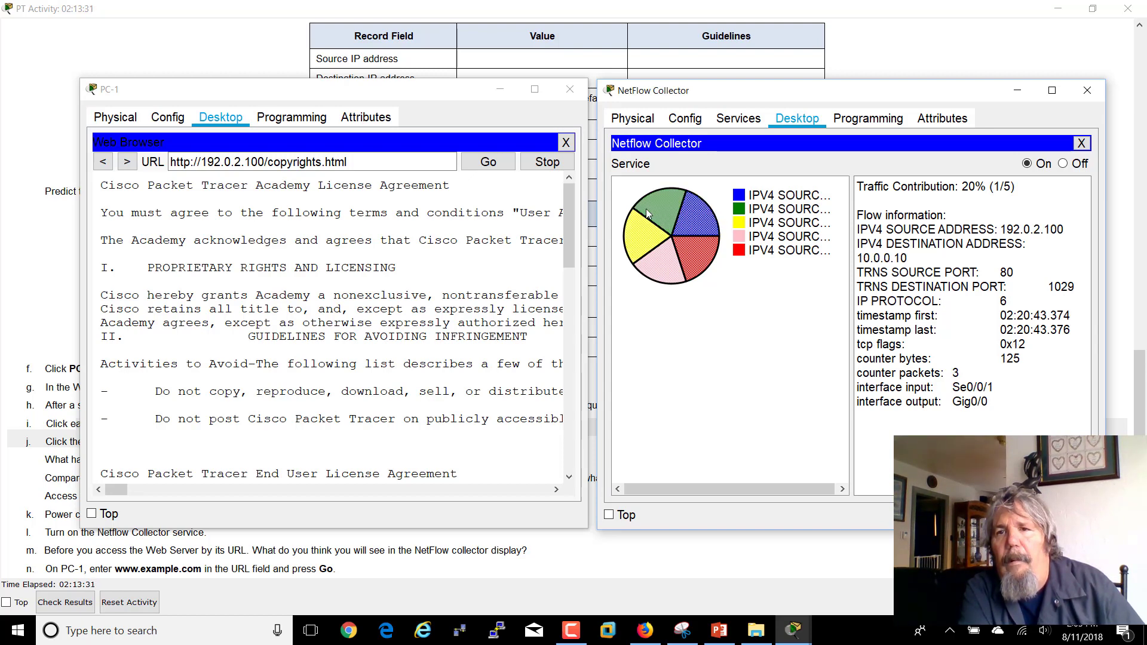
{"action": "left_click", "coordinate": [708, 224]}
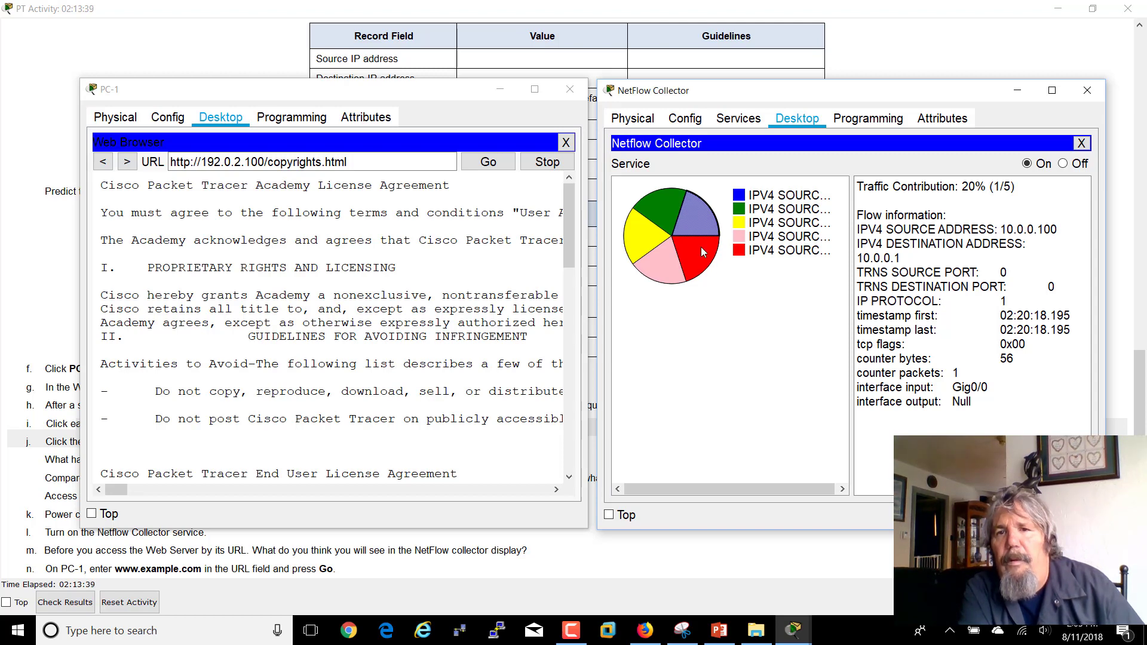
Compare the flow records of the red, pink and yellow segments in the collector's pie chart.
{"action": "left_click", "coordinate": [701, 246]}
{"action": "left_click", "coordinate": [658, 260]}
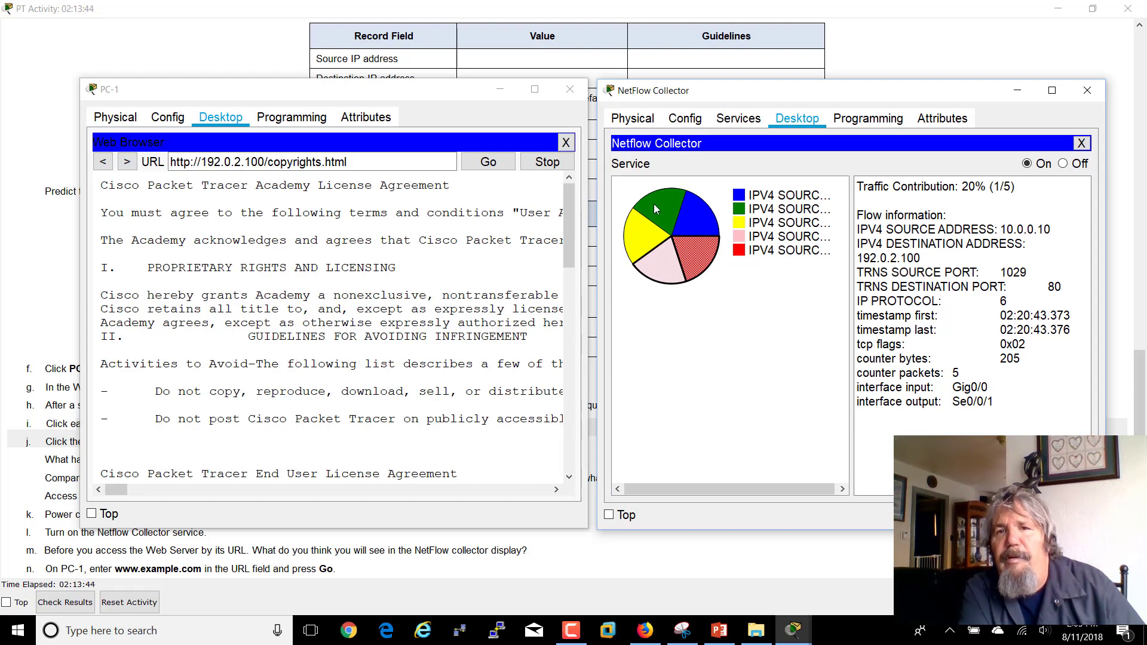
{"action": "left_click", "coordinate": [694, 264]}
{"action": "left_click", "coordinate": [656, 245]}
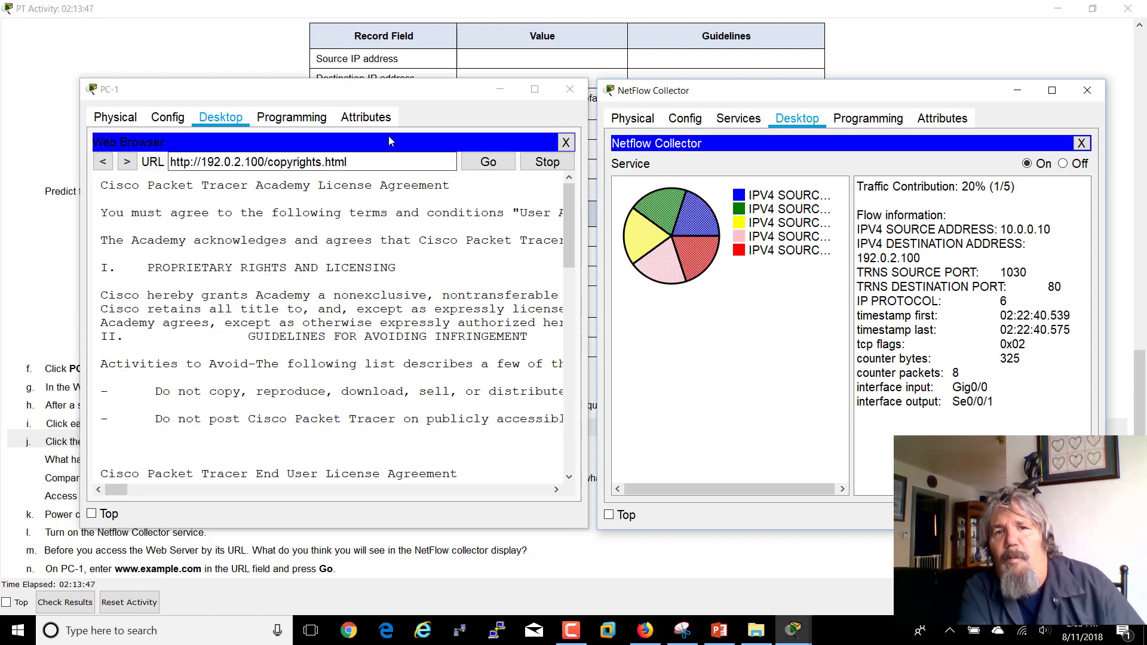
Highlight PC-1's port number in the red segment's destination port field and the yellow segment's source port field.
{"action": "left_click", "coordinate": [693, 247]}
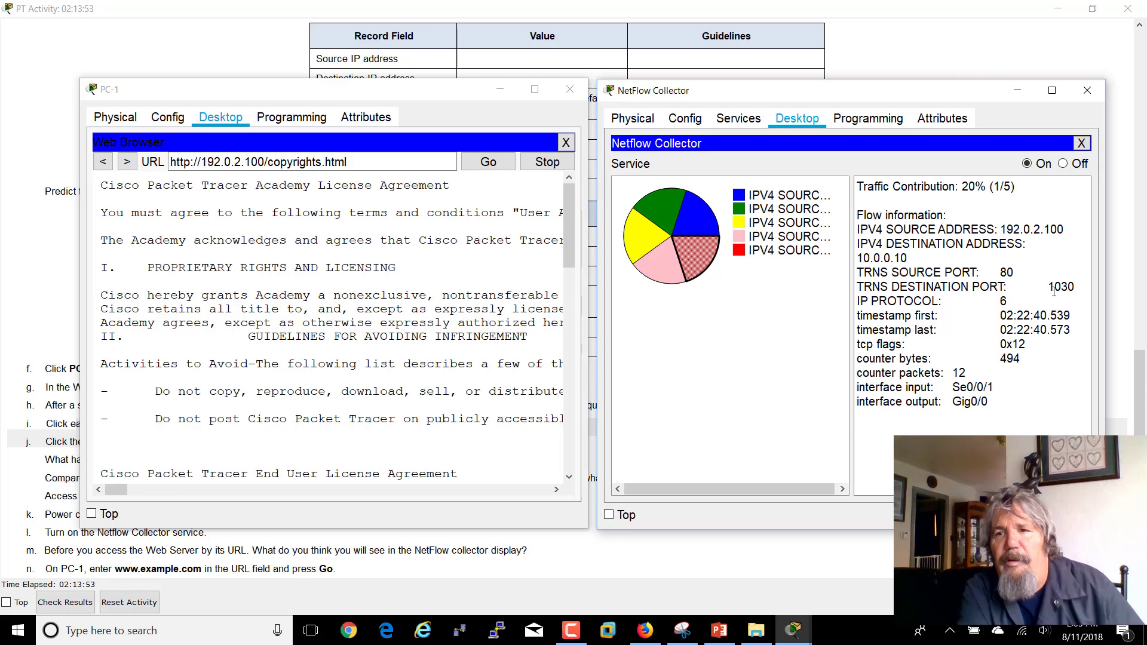
{"action": "left_click_drag", "start_coordinate": [1055, 288], "coordinate": [1086, 291]}
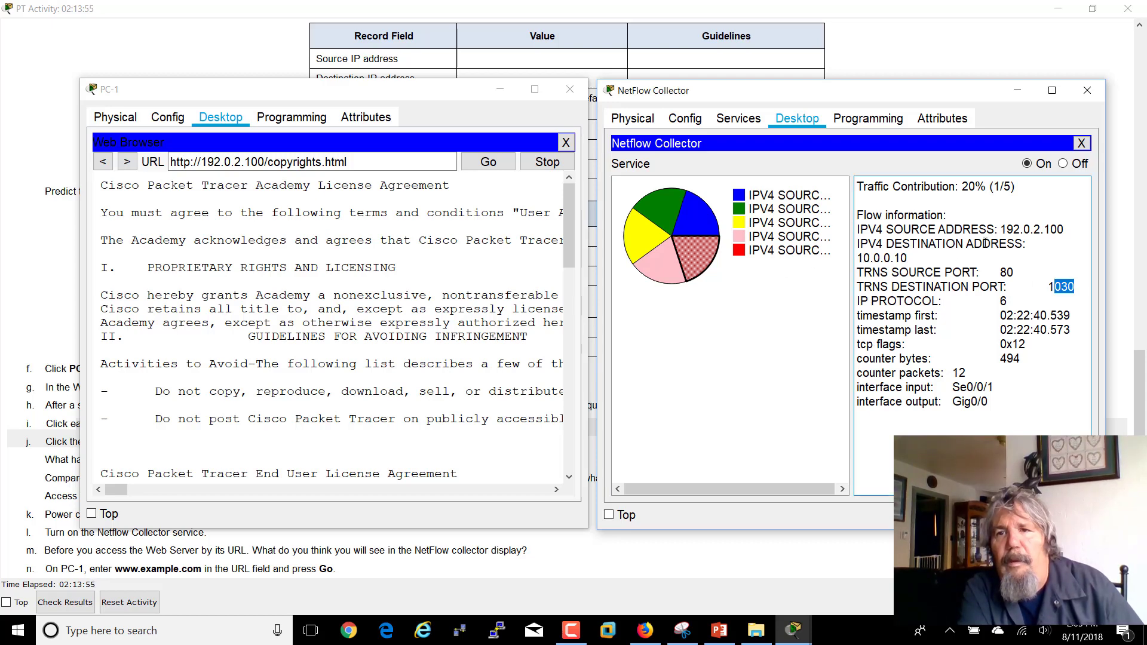
{"action": "left_click", "coordinate": [657, 263]}
{"action": "left_click", "coordinate": [636, 241]}
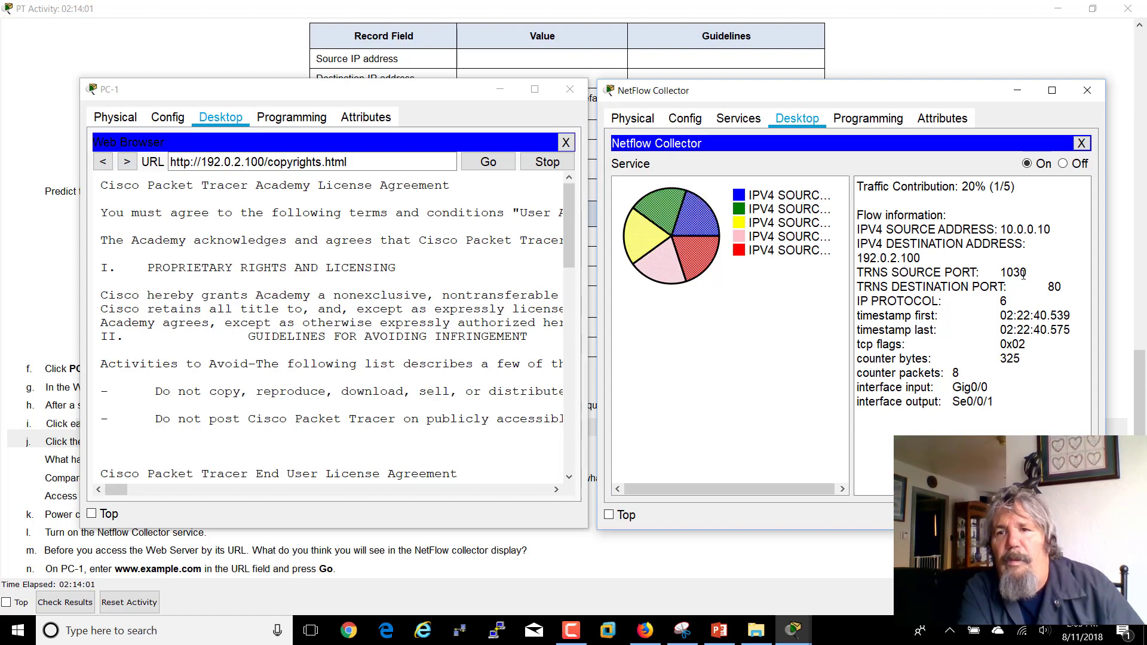
{"action": "left_click_drag", "start_coordinate": [1025, 273], "coordinate": [1000, 272]}
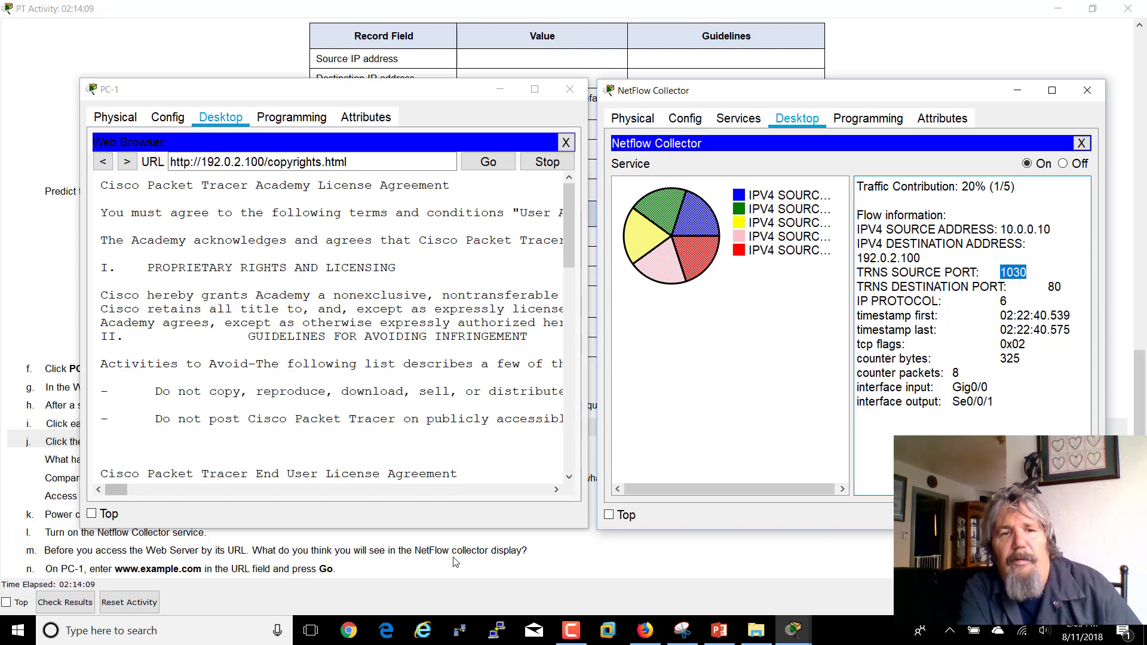
Highlight the instruction text from the question on remaining request and response flow differences through step k.
{"action": "scroll", "coordinate": [18, 443], "scroll_direction": "down", "scroll_amount": 1}
{"action": "left_click", "coordinate": [18, 443]}
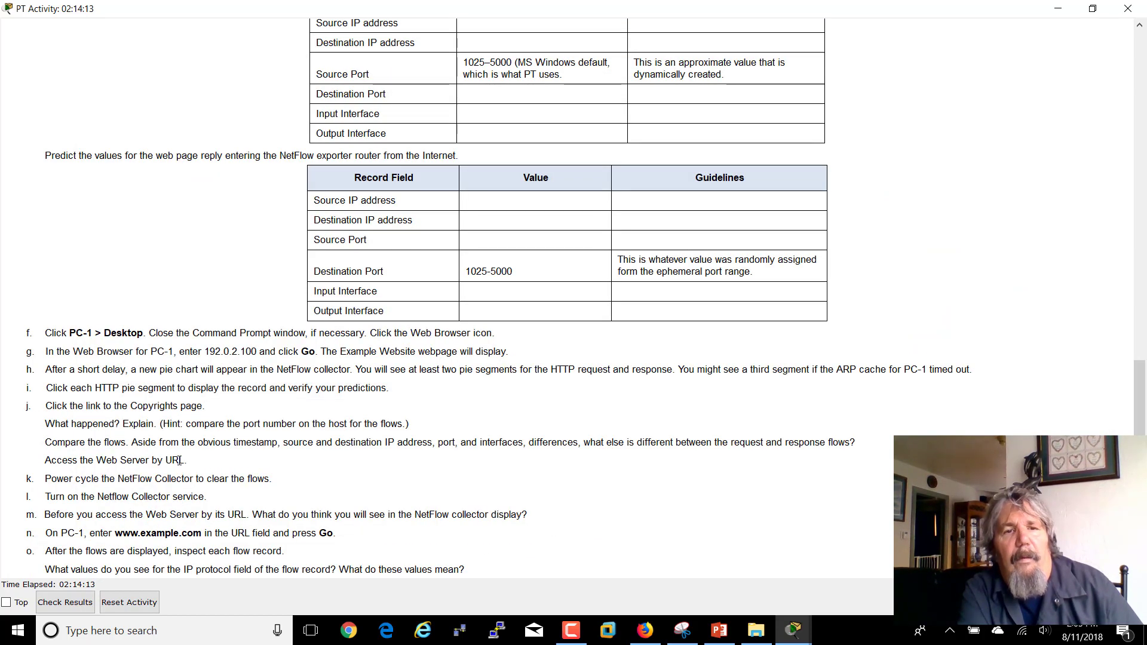
{"action": "left_click_drag", "start_coordinate": [131, 442], "coordinate": [743, 480]}
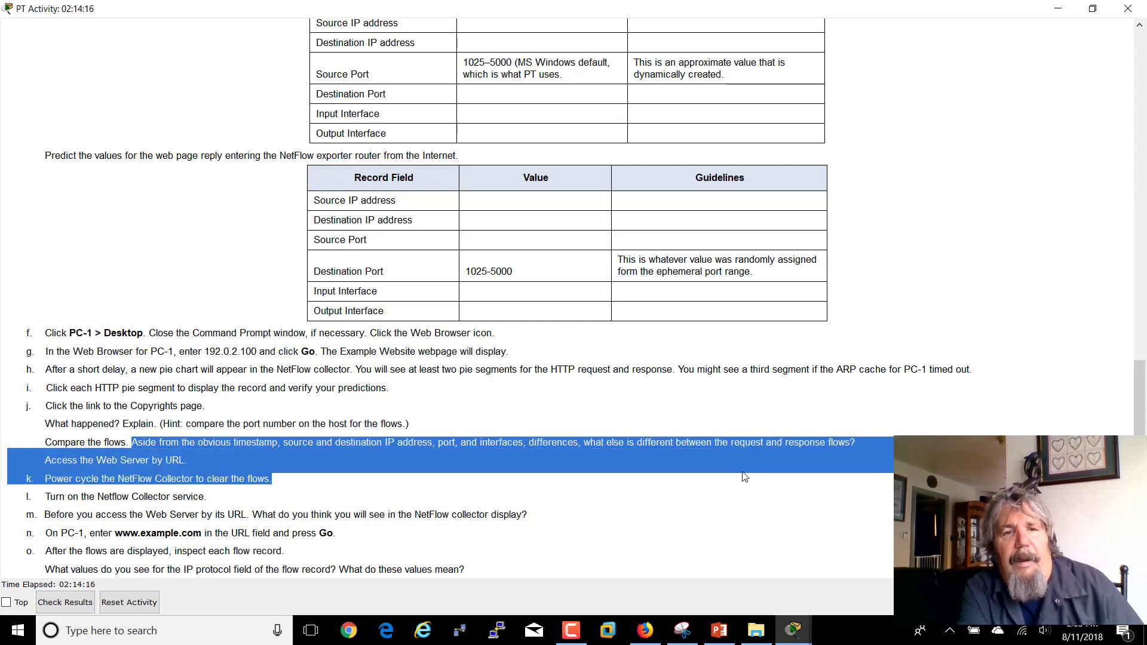
Turn off the NetFlow Collector service and power cycle the collector device to clear the flows.
{"action": "left_click", "coordinate": [807, 637]}
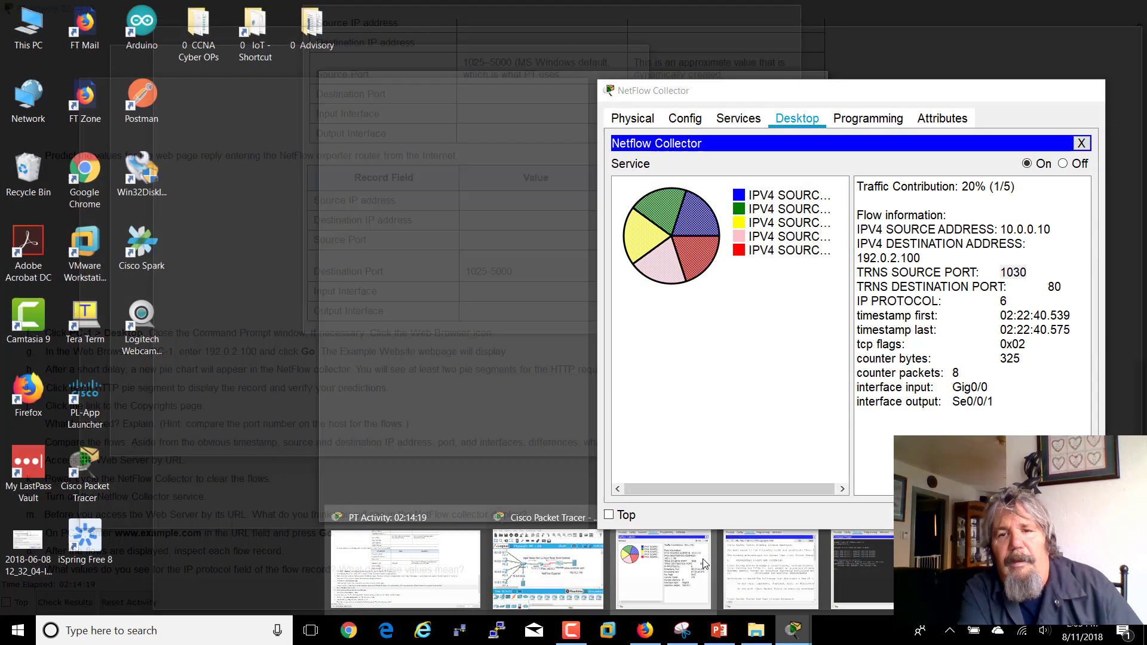
{"action": "left_click", "coordinate": [706, 564]}
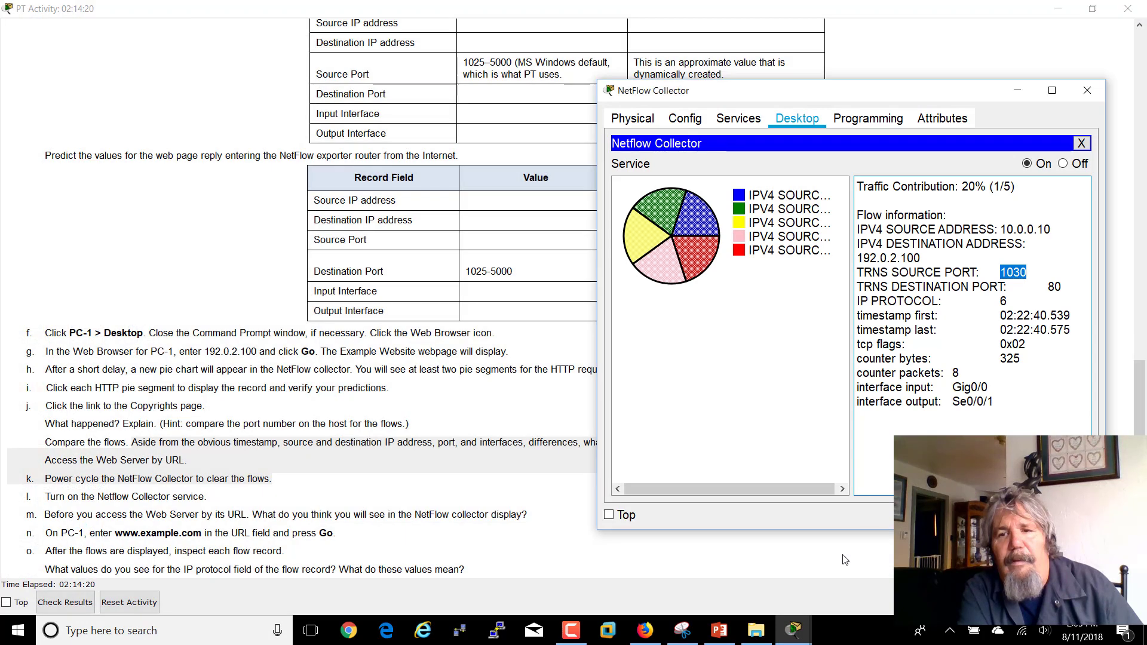
{"action": "left_click", "coordinate": [1062, 163]}
{"action": "left_click", "coordinate": [633, 118]}
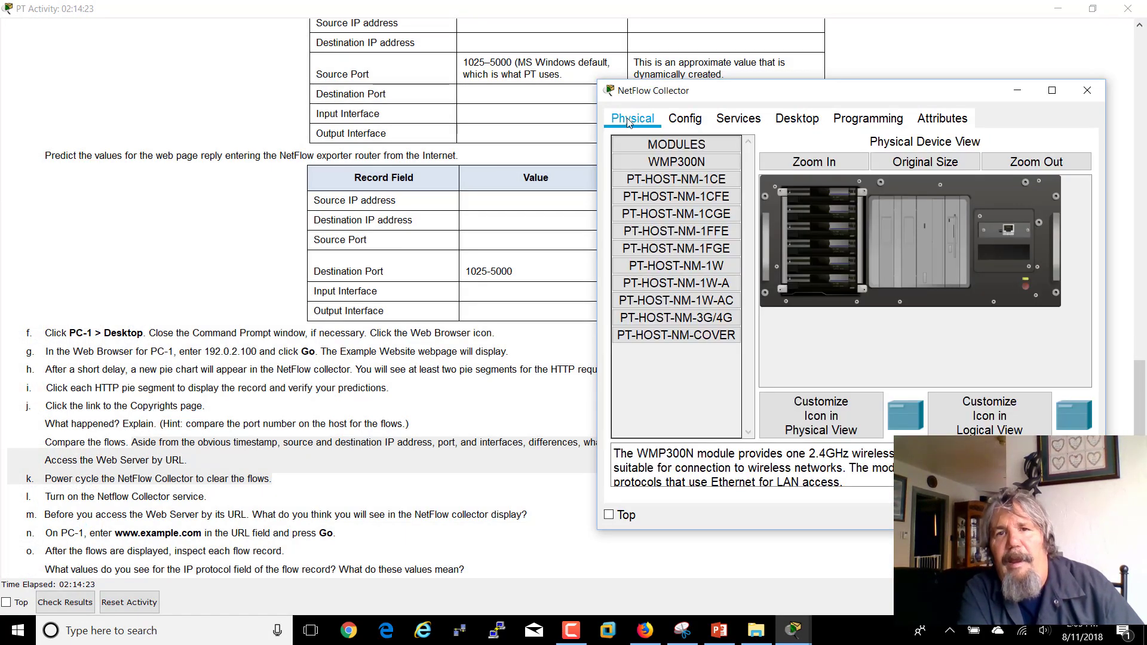
{"action": "left_click", "coordinate": [1025, 286]}
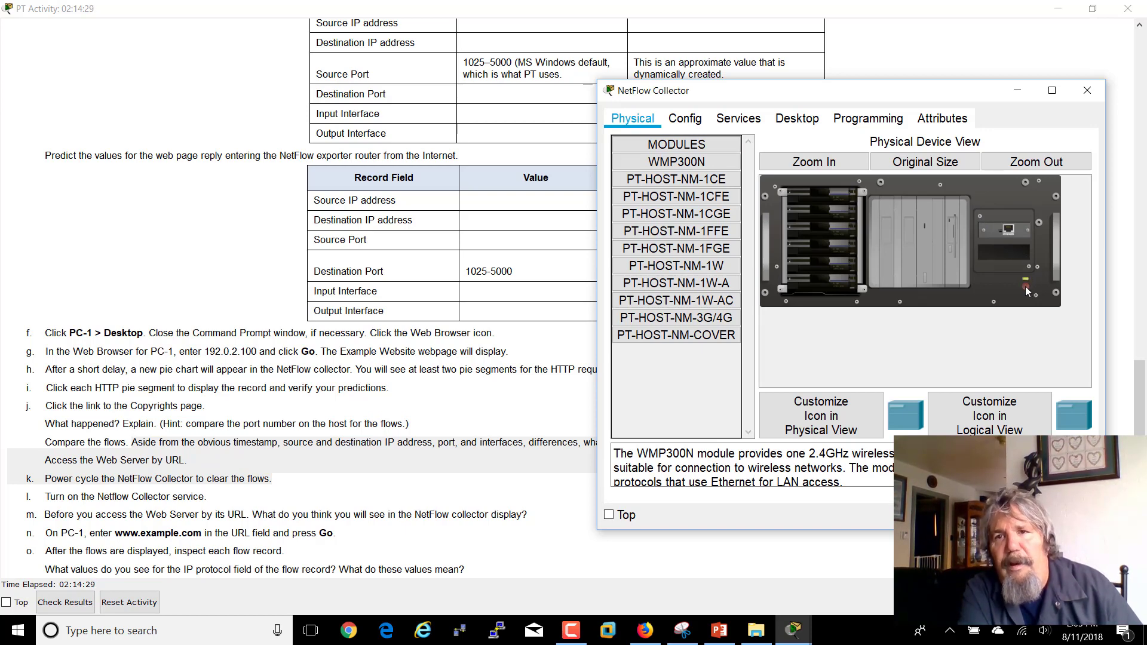
Restart the Web Browser on PC-1 with an empty page and move its window partly over the NetFlow Collector.
{"action": "left_click", "coordinate": [794, 630]}
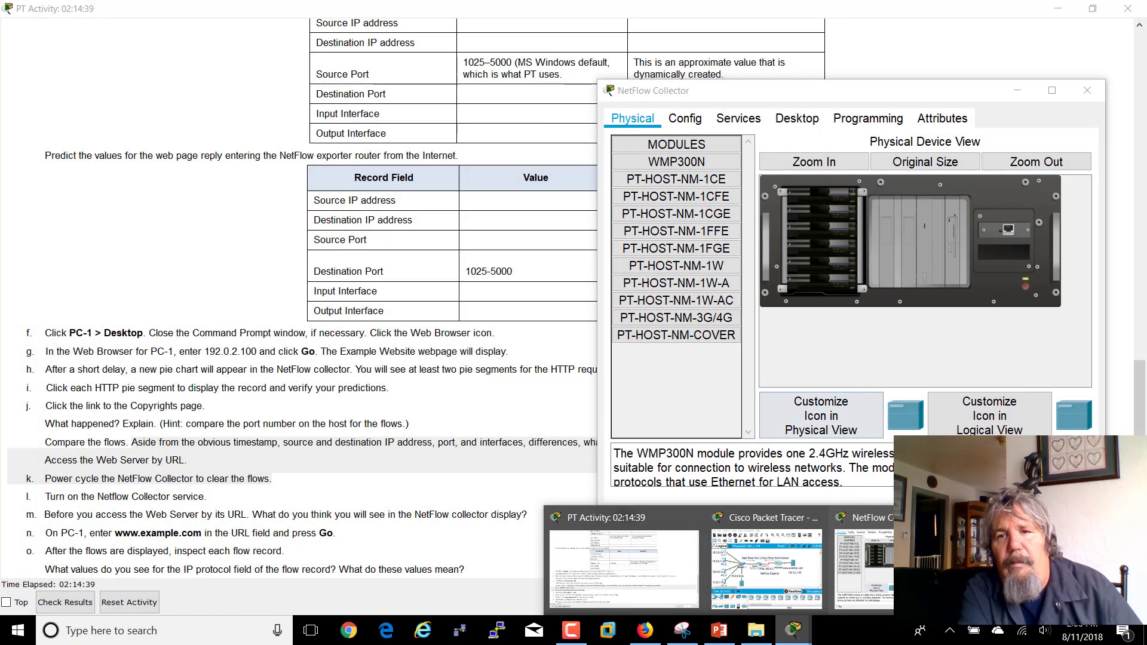
{"action": "left_click", "coordinate": [1016, 562]}
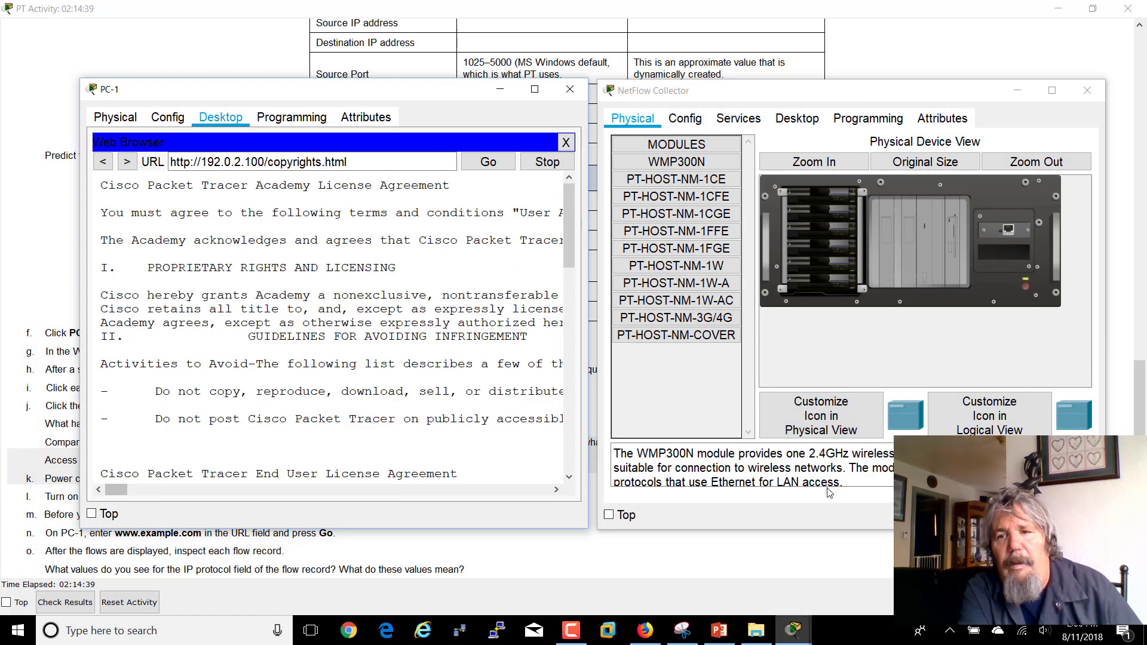
{"action": "left_click", "coordinate": [566, 144]}
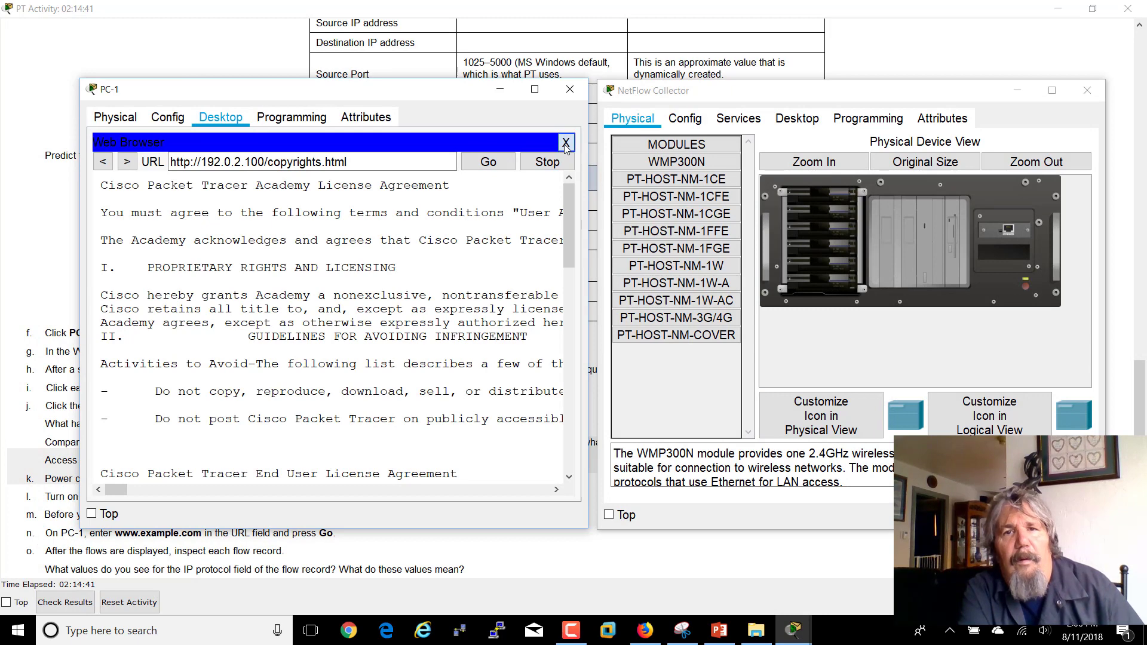
{"action": "left_click", "coordinate": [500, 165]}
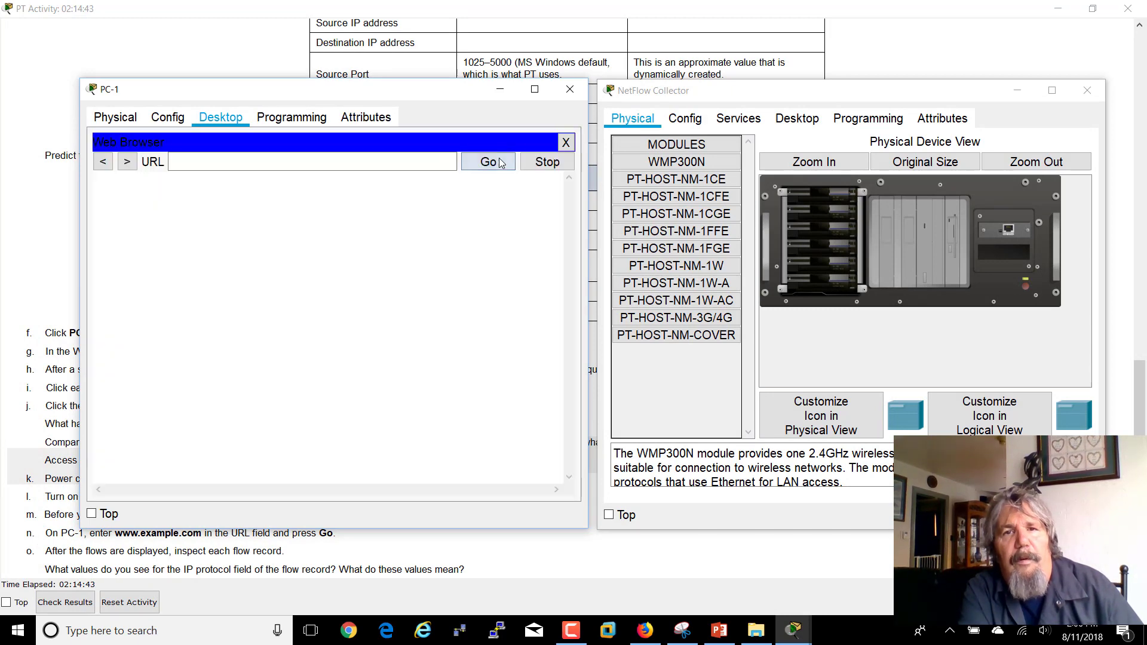
{"action": "left_click_drag", "start_coordinate": [260, 99], "coordinate": [620, 97]}
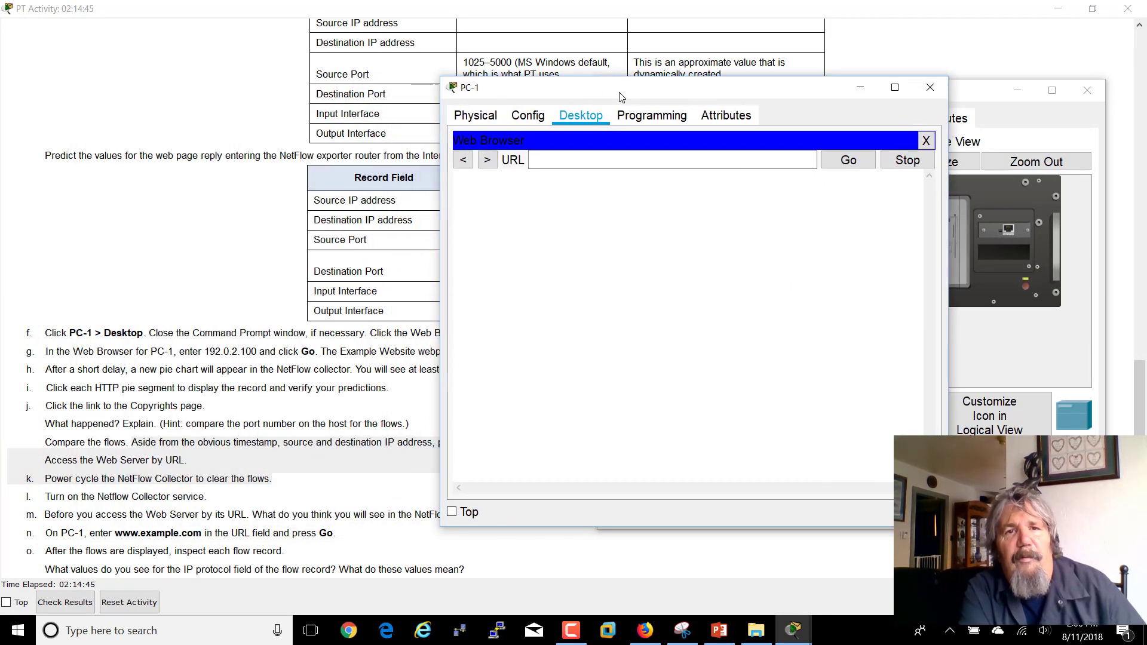
{"action": "left_click", "coordinate": [584, 166]}
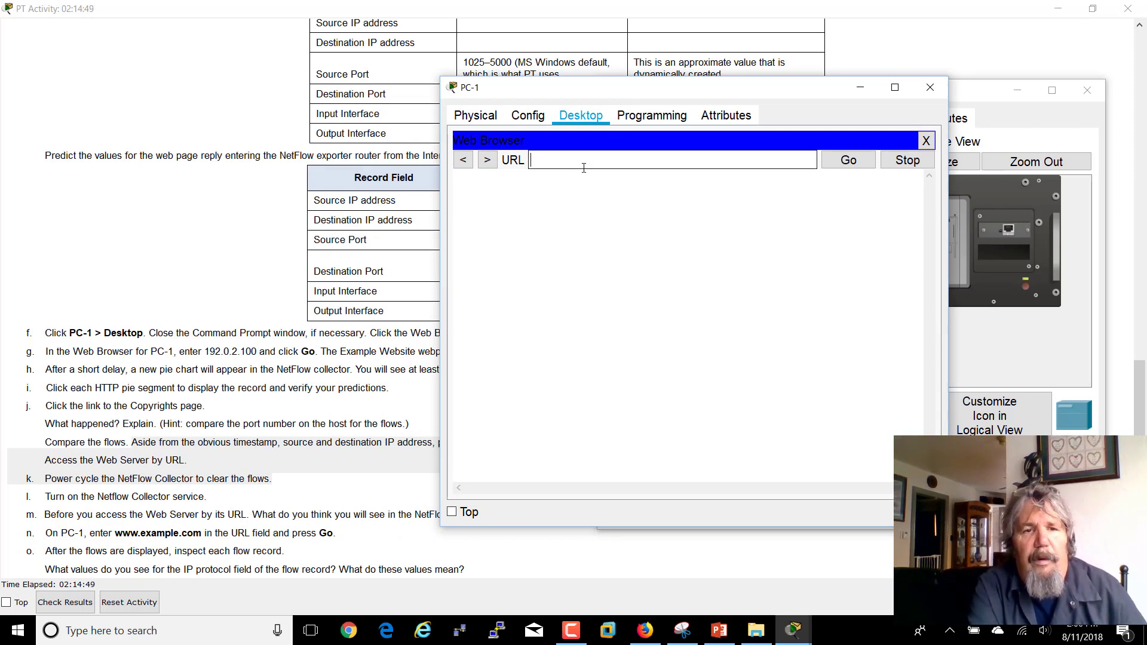
{"action": "type", "text": "w23w"}
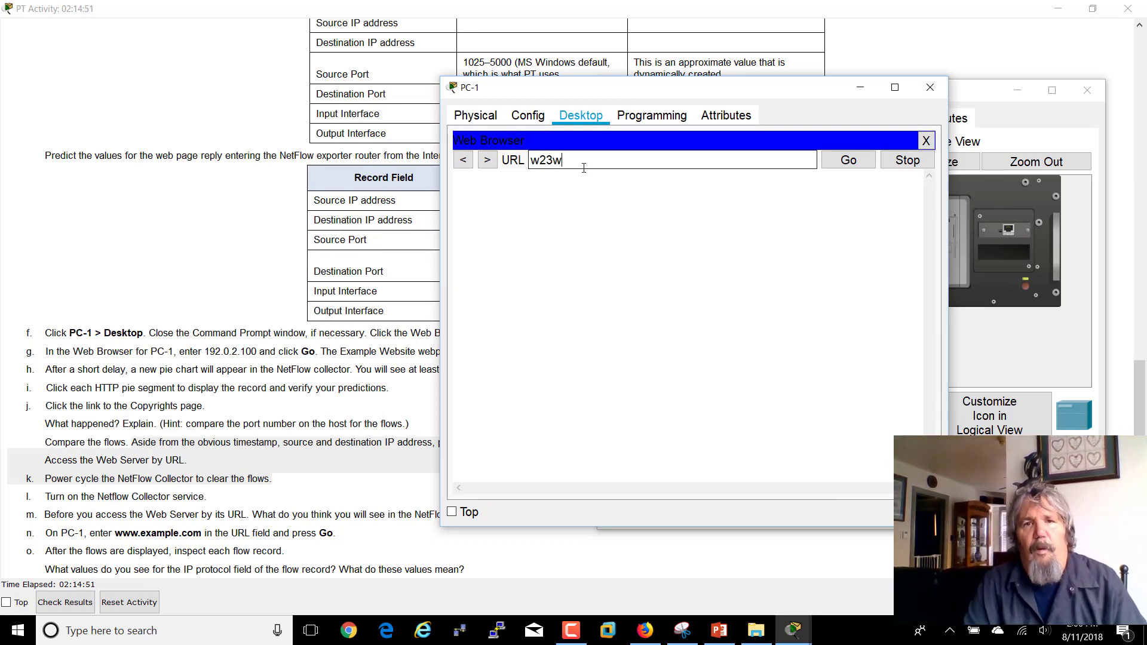
{"action": "key", "text": "BackSpace"}
{"action": "key", "text": "BackSpace"}
{"action": "key", "text": "BackSpace"}
{"action": "type", "text": "www"}
{"action": "key", "text": "BackSpace"}
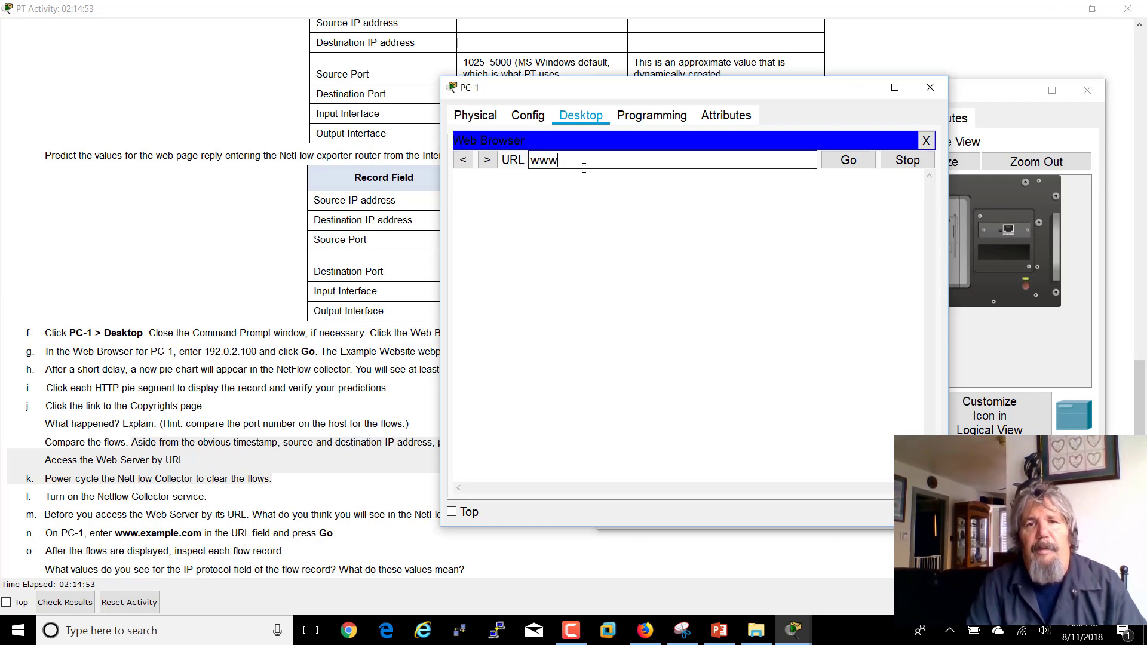
{"action": "type", "text": ".exa"}
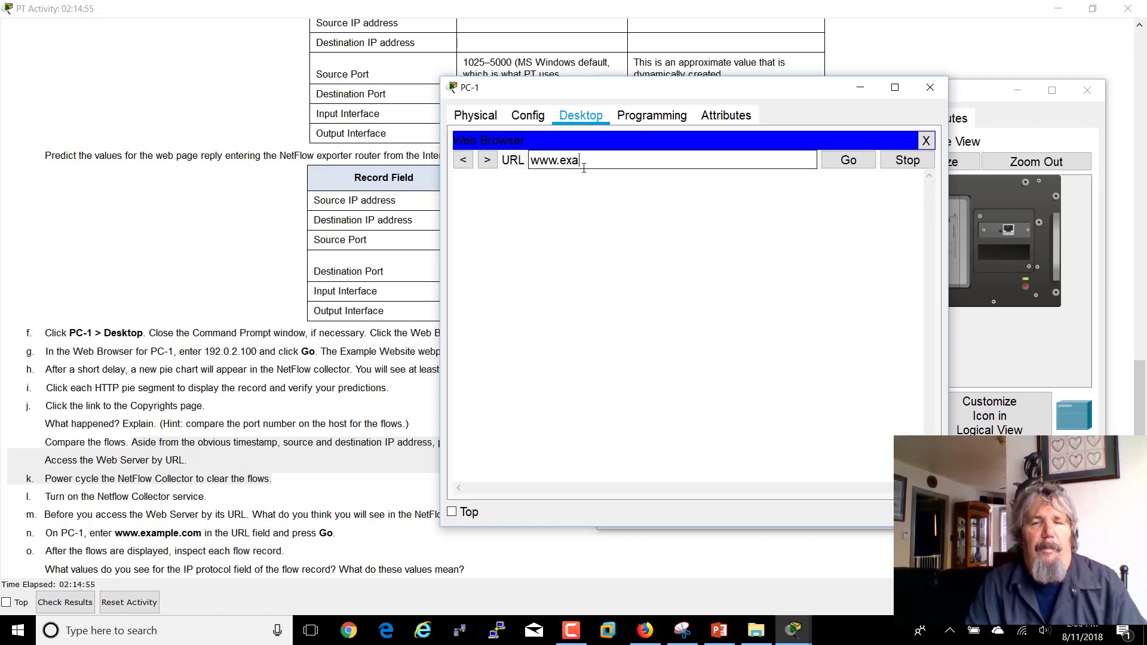
{"action": "type", "text": "mple.com"}
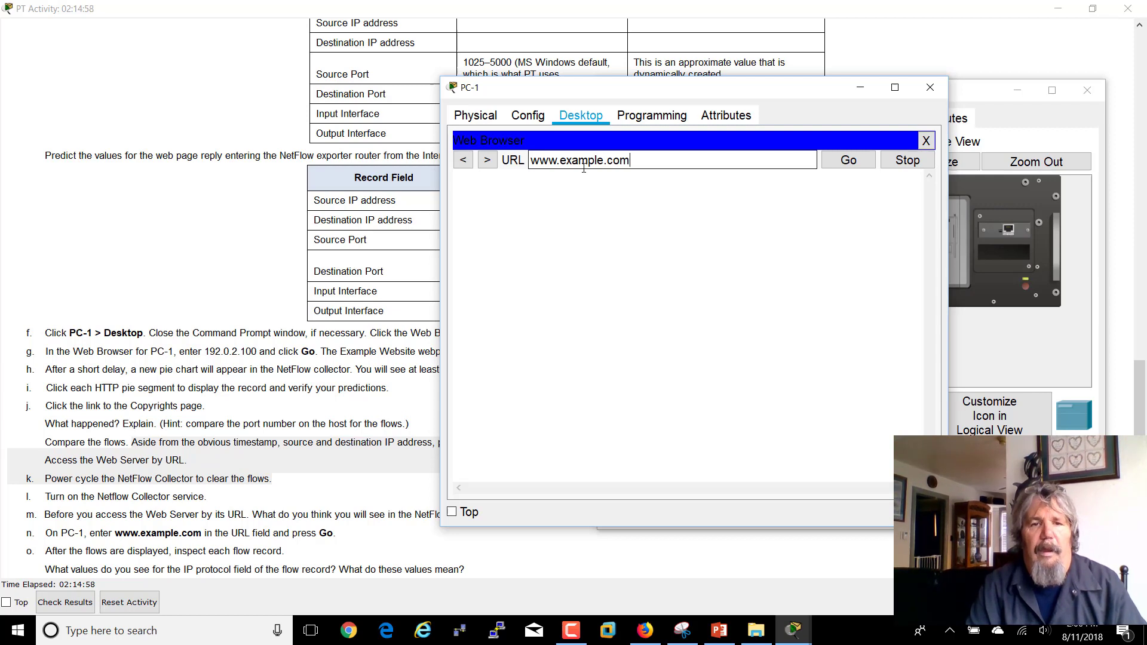
{"action": "key", "text": "Return"}
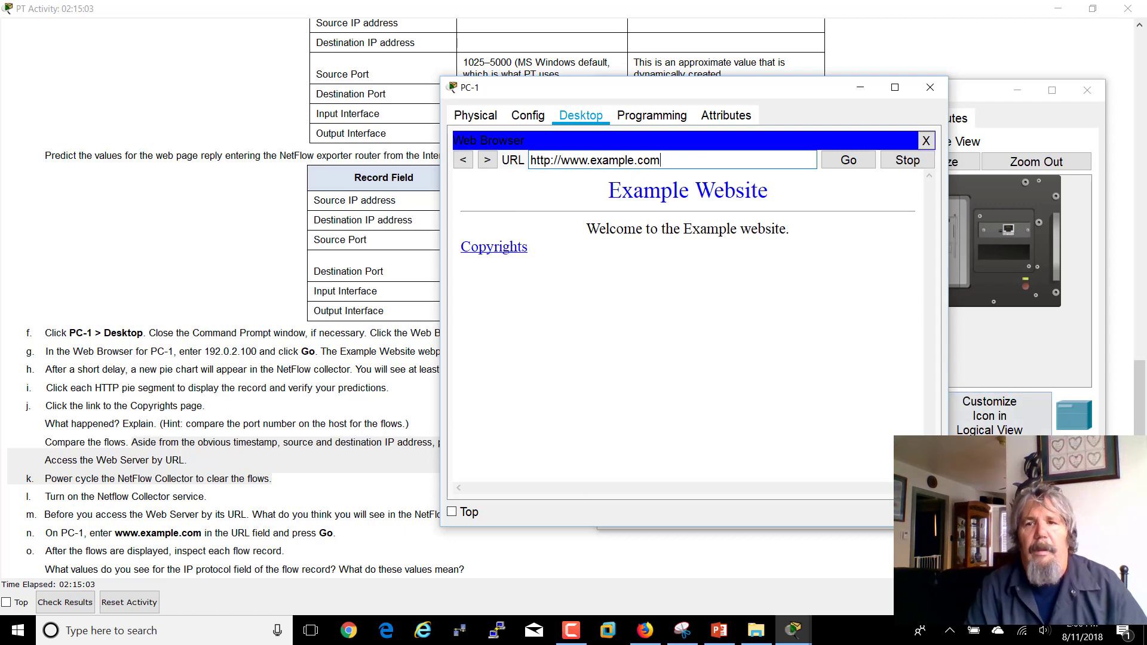
Return to the NetFlow Collector's flow display and inspect the green and blue segments, highlighting the green destination port and the blue address, port and protocol fields.
{"action": "left_click", "coordinate": [992, 344]}
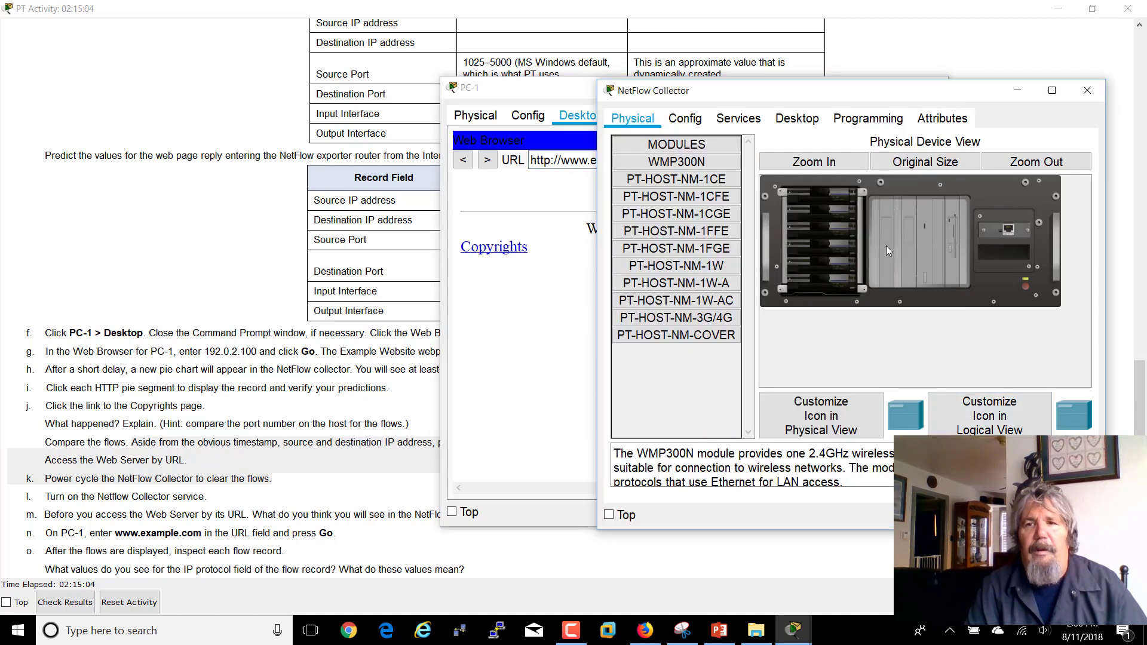
{"action": "left_click", "coordinate": [796, 119]}
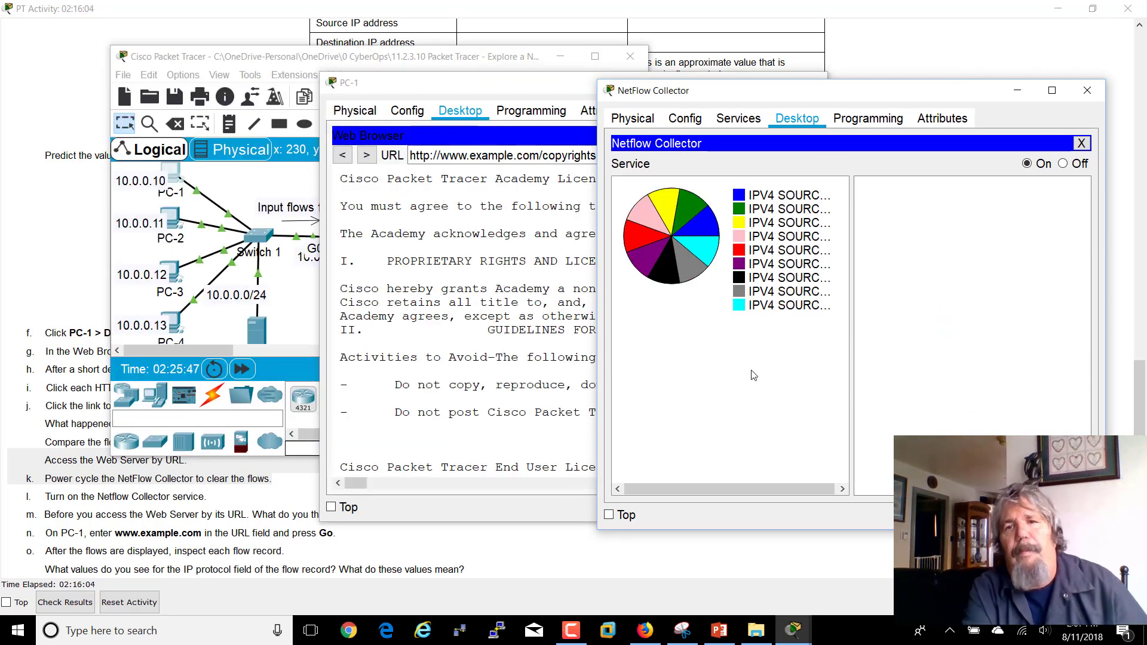
{"action": "left_click", "coordinate": [684, 214]}
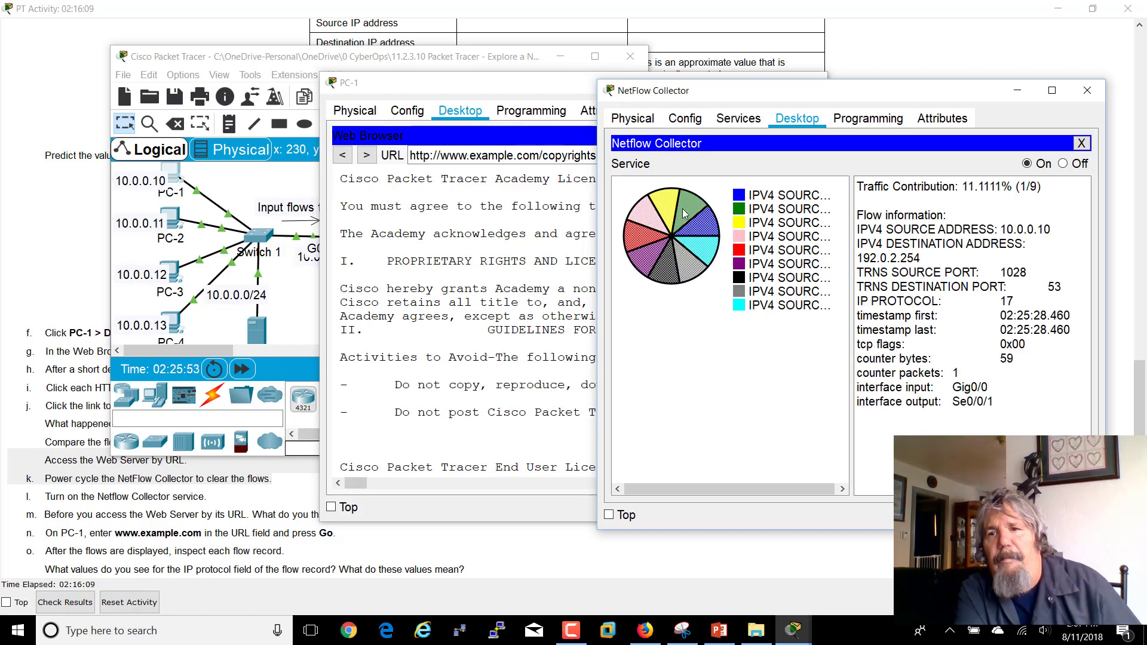
{"action": "left_click_drag", "start_coordinate": [1040, 289], "coordinate": [866, 286]}
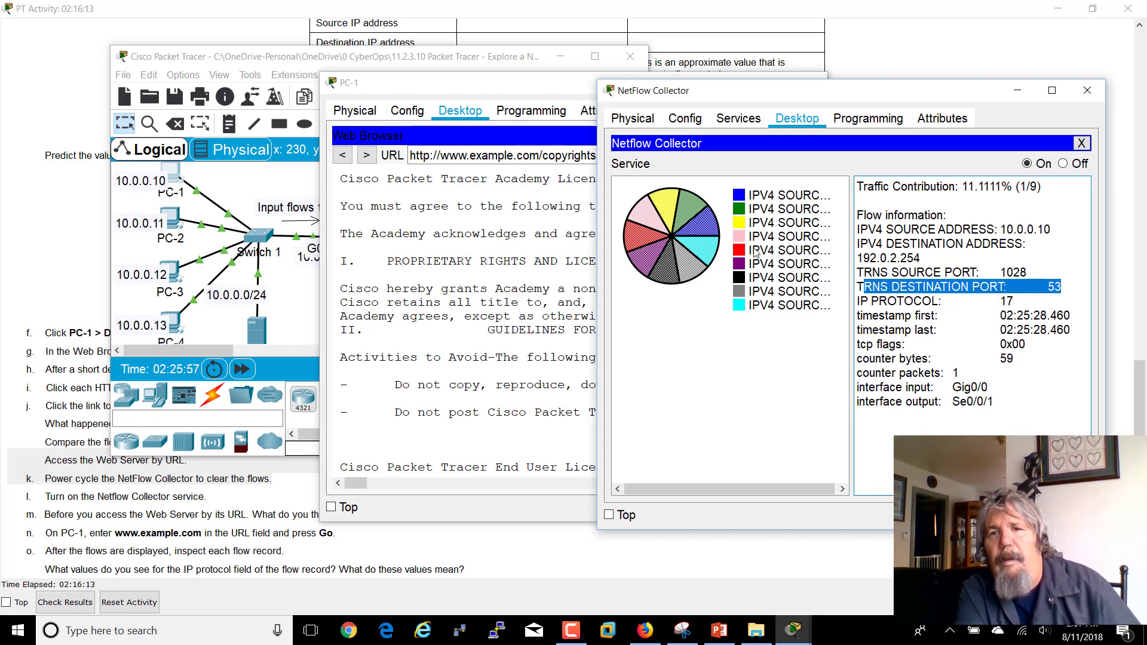
{"action": "left_click", "coordinate": [711, 230]}
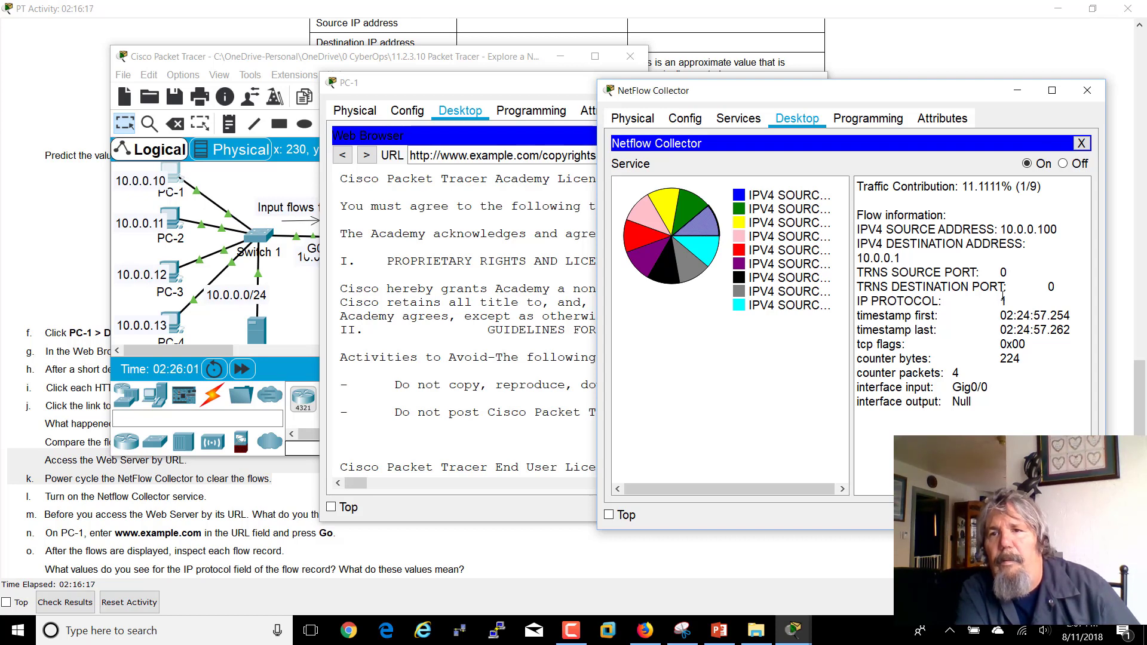
{"action": "left_click_drag", "start_coordinate": [1006, 304], "coordinate": [876, 230]}
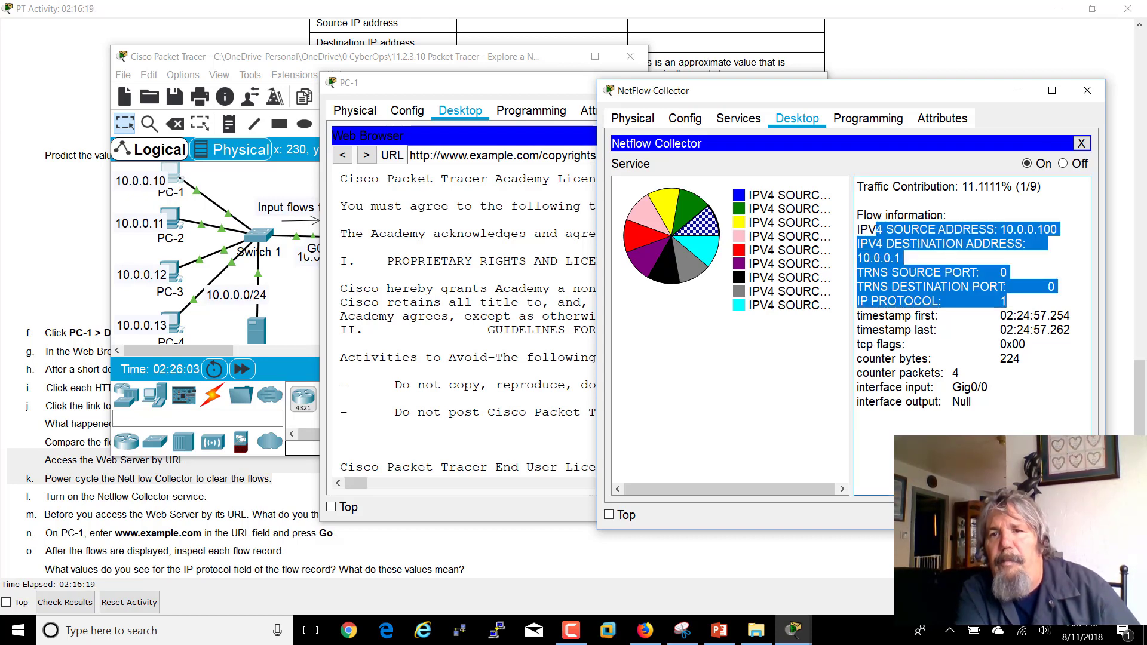
Inspect the flow records of the cyan, gray and black segments, highlighting the cyan destination port and both black segment ports.
{"action": "left_click", "coordinate": [696, 243]}
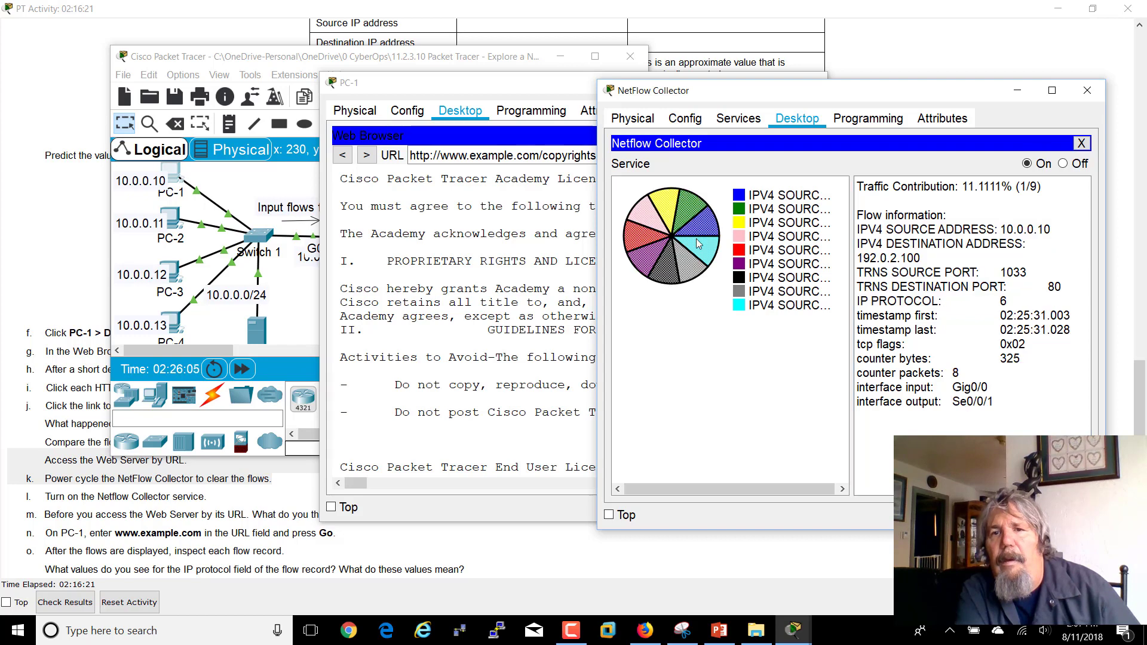
{"action": "left_click_drag", "start_coordinate": [1062, 288], "coordinate": [872, 287]}
{"action": "left_click", "coordinate": [696, 269]}
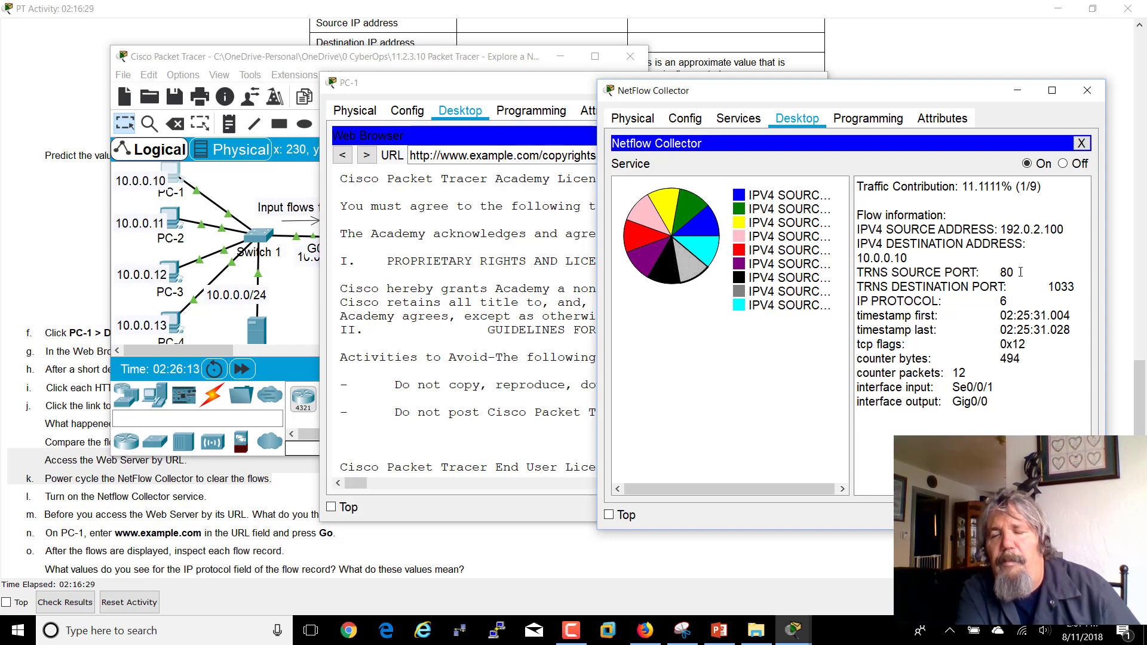
{"action": "left_click", "coordinate": [673, 275]}
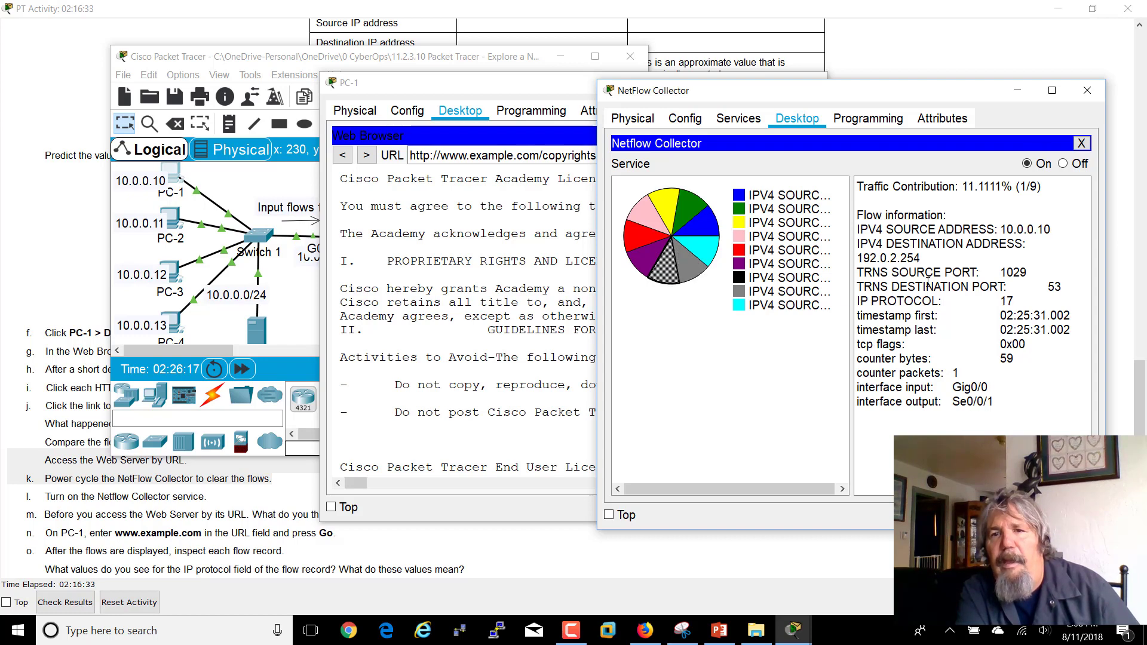
{"action": "left_click_drag", "start_coordinate": [1059, 287], "coordinate": [858, 272]}
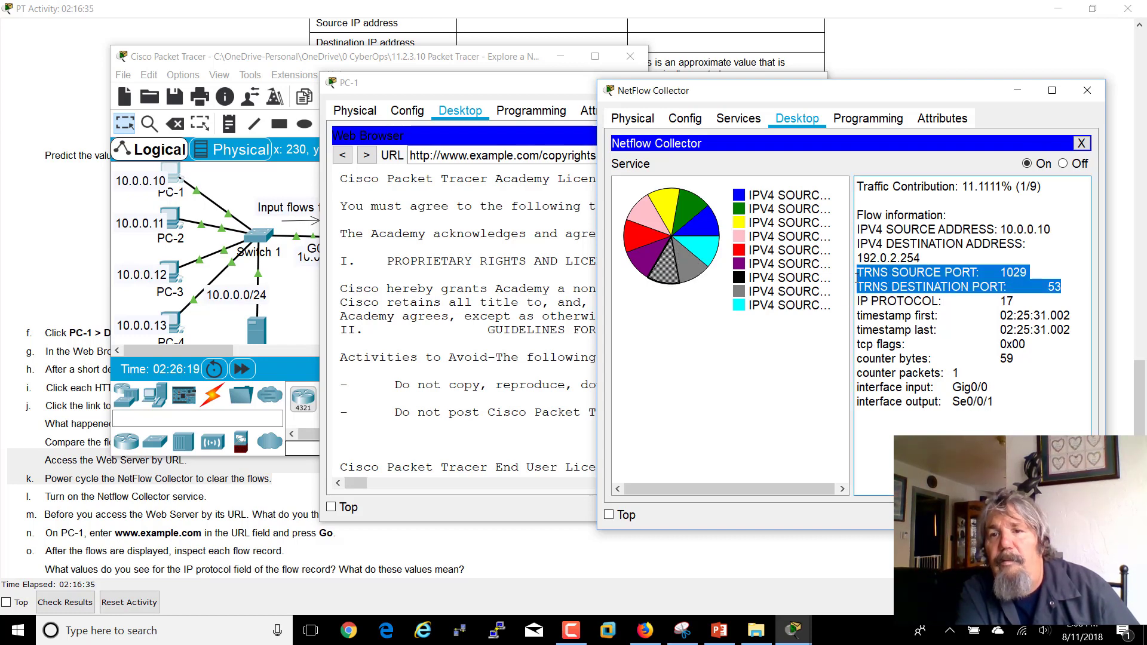
Inspect the flow records of the purple, red, pink and yellow segments, rechecking the black segment for comparison.
{"action": "left_click", "coordinate": [655, 263]}
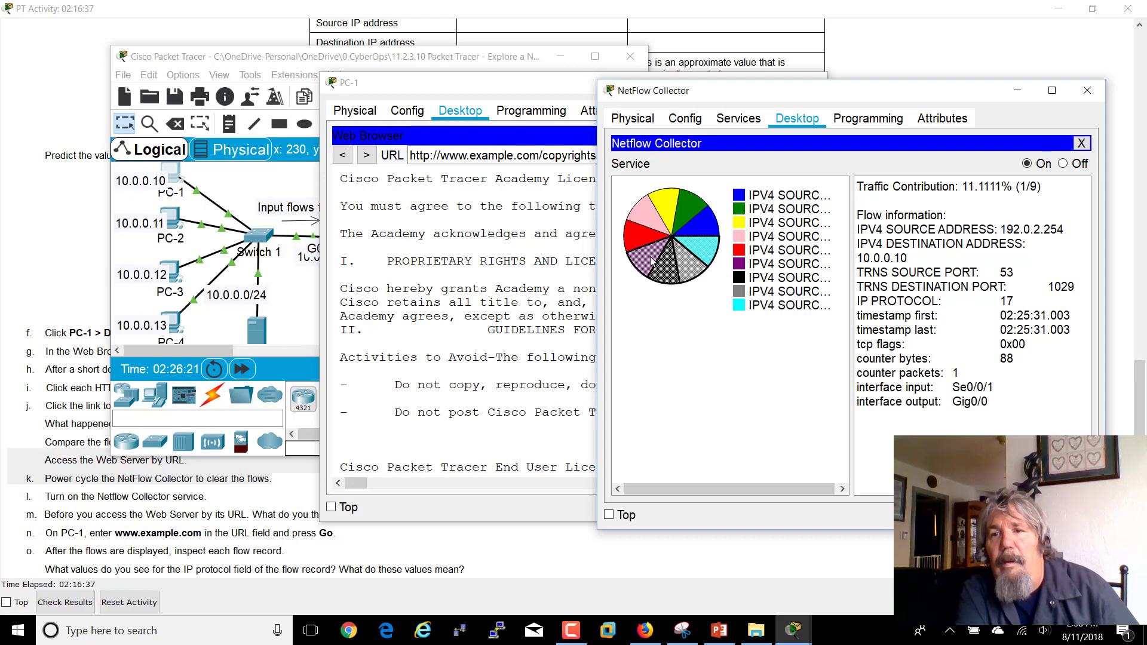
{"action": "left_click", "coordinate": [660, 268]}
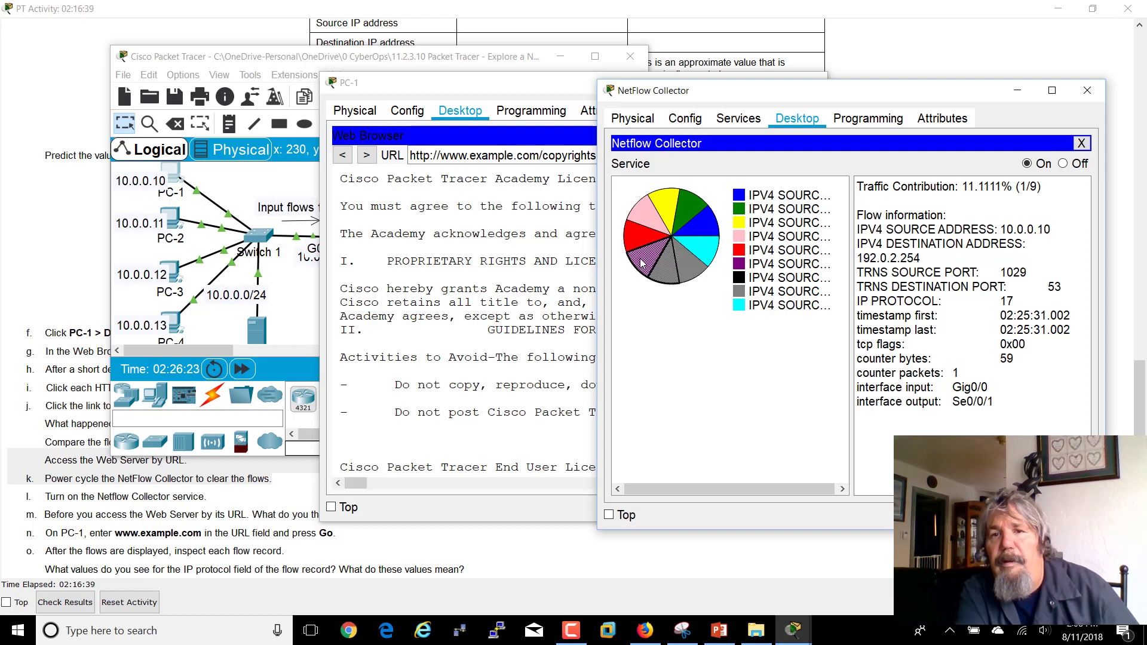
{"action": "left_click", "coordinate": [644, 264]}
{"action": "left_click", "coordinate": [637, 244]}
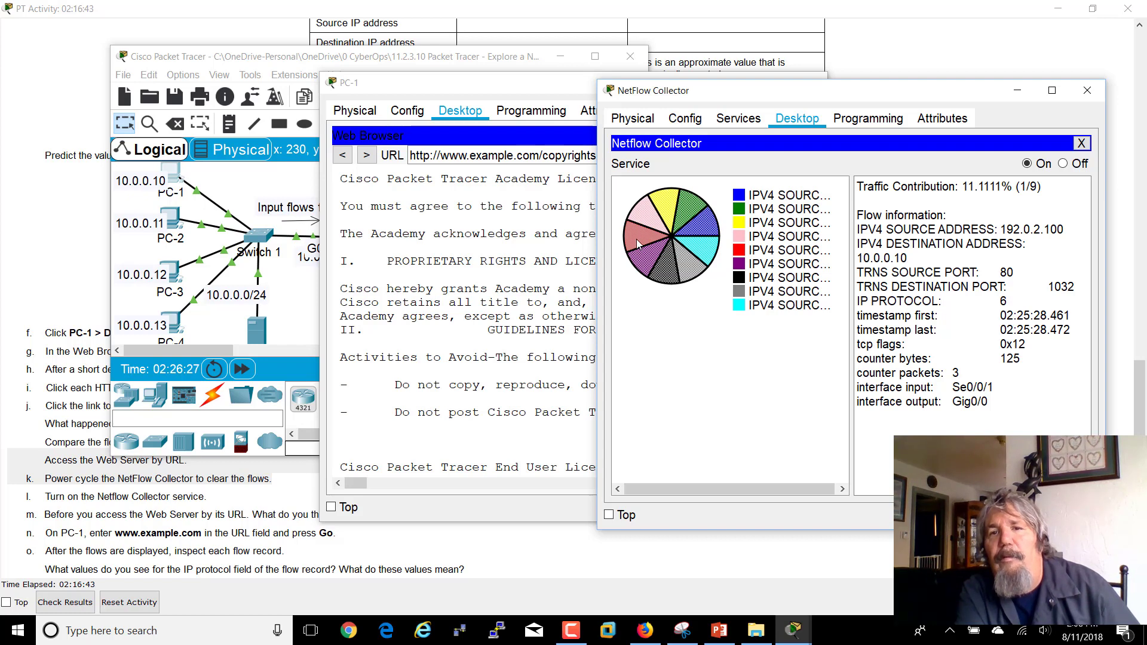
{"action": "left_click", "coordinate": [639, 222]}
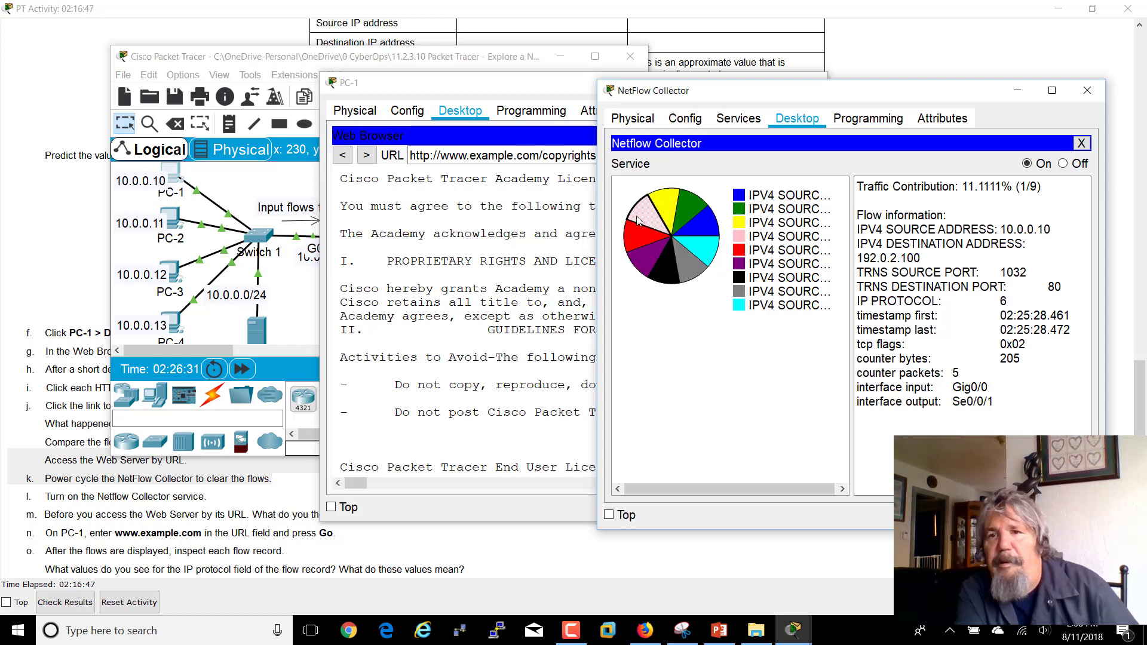
{"action": "left_click", "coordinate": [661, 211]}
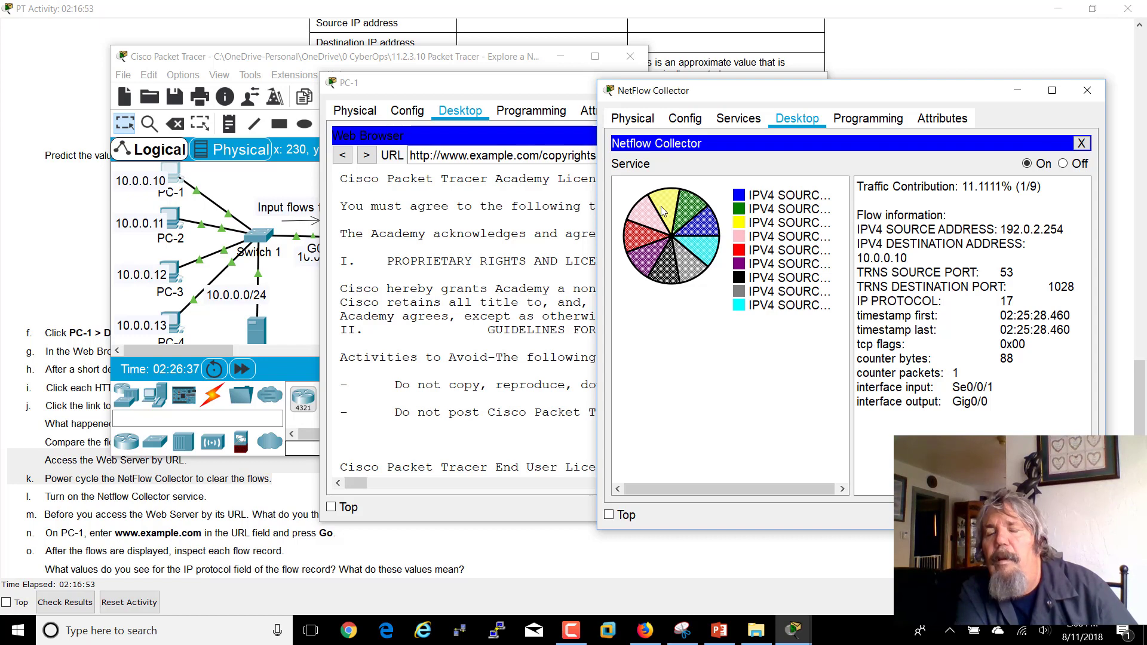
Highlight the question about the IP protocol field values and their meaning in the activity instructions.
{"action": "left_click", "coordinate": [297, 503]}
{"action": "scroll", "coordinate": [67, 550], "scroll_direction": "down", "scroll_amount": 1}
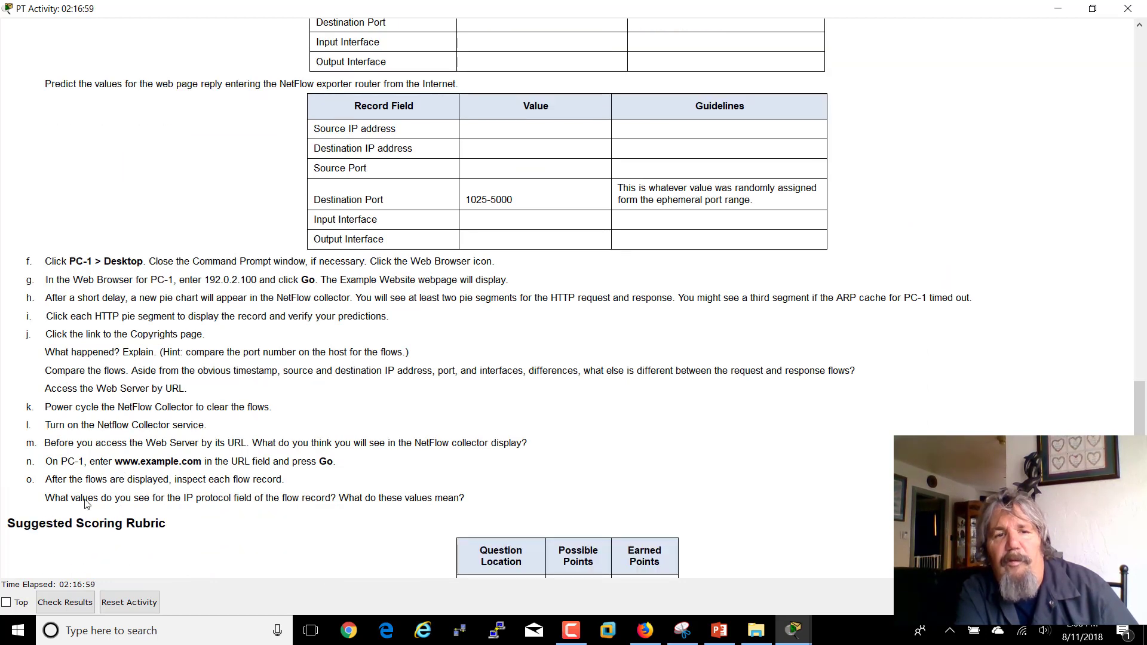
{"action": "left_click_drag", "start_coordinate": [42, 504], "coordinate": [477, 495]}
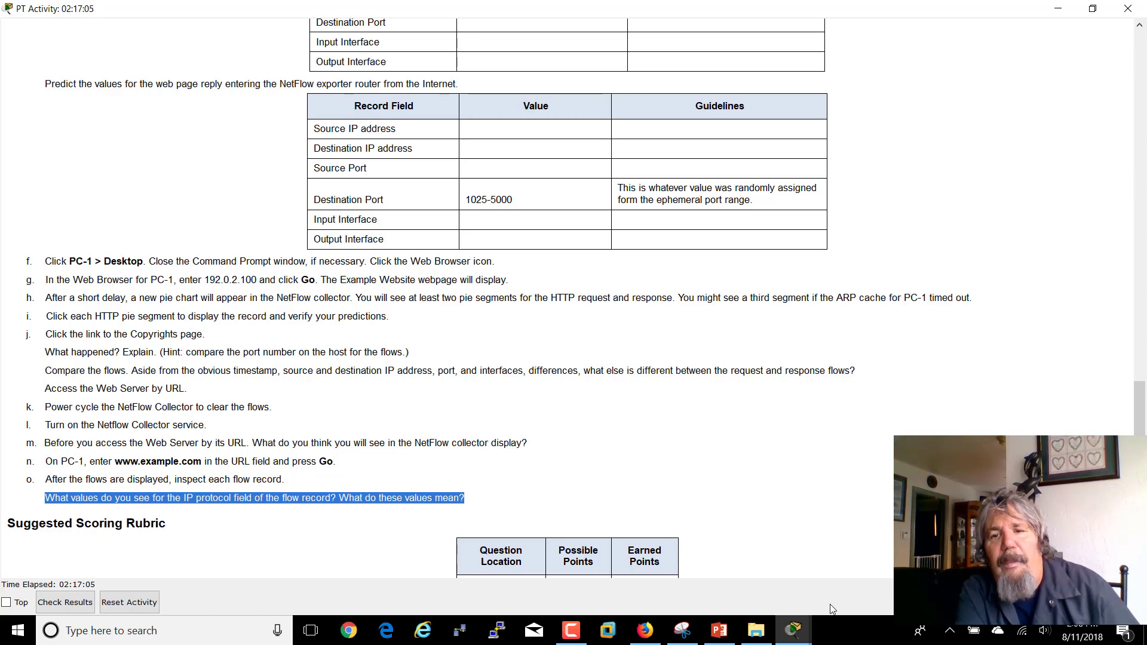
Switch to the PowerPoint slide show and display the "List of IP protocol numbers" slide.
{"action": "mouse_move", "coordinate": [792, 640]}
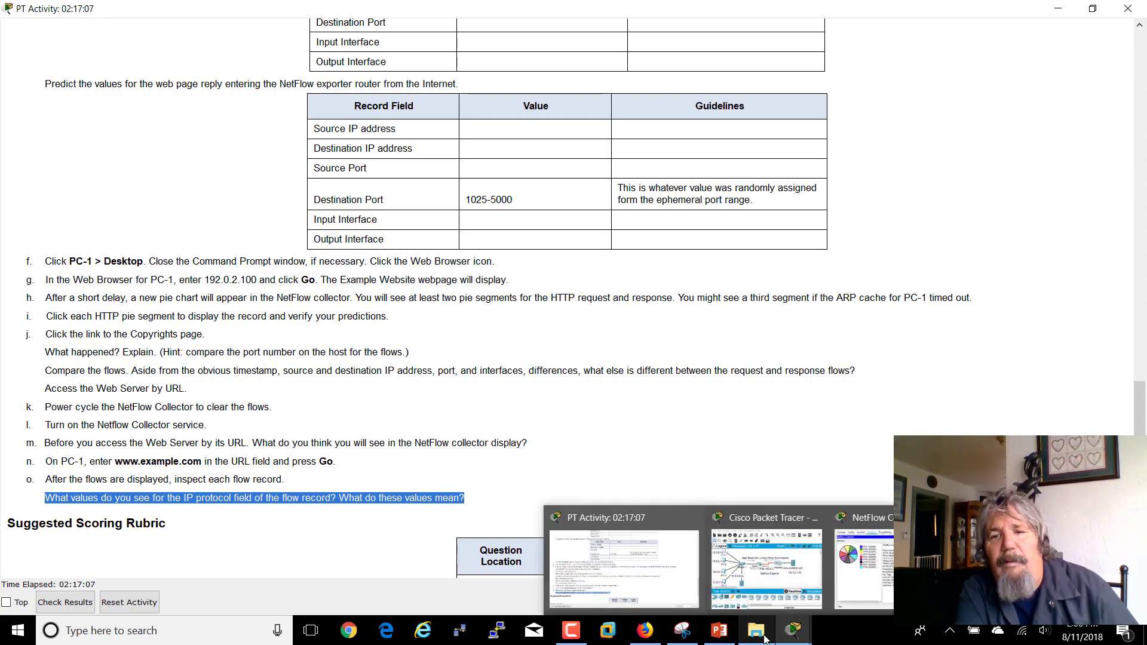
{"action": "left_click", "coordinate": [719, 630]}
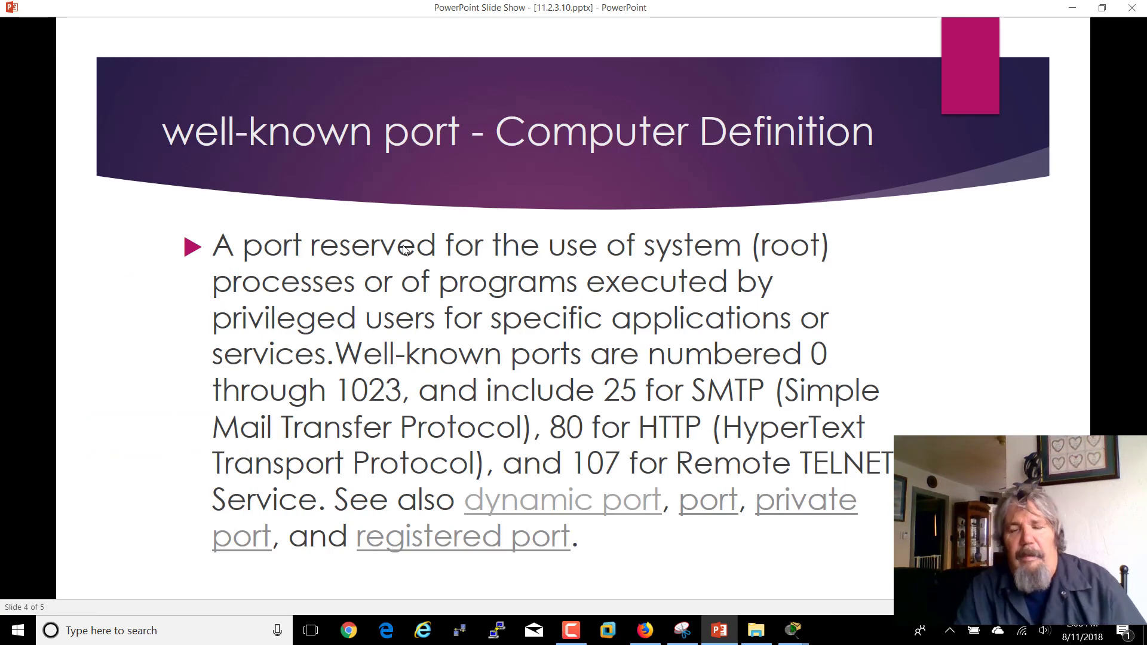
{"action": "key", "text": "Left"}
{"action": "key", "text": "Left"}
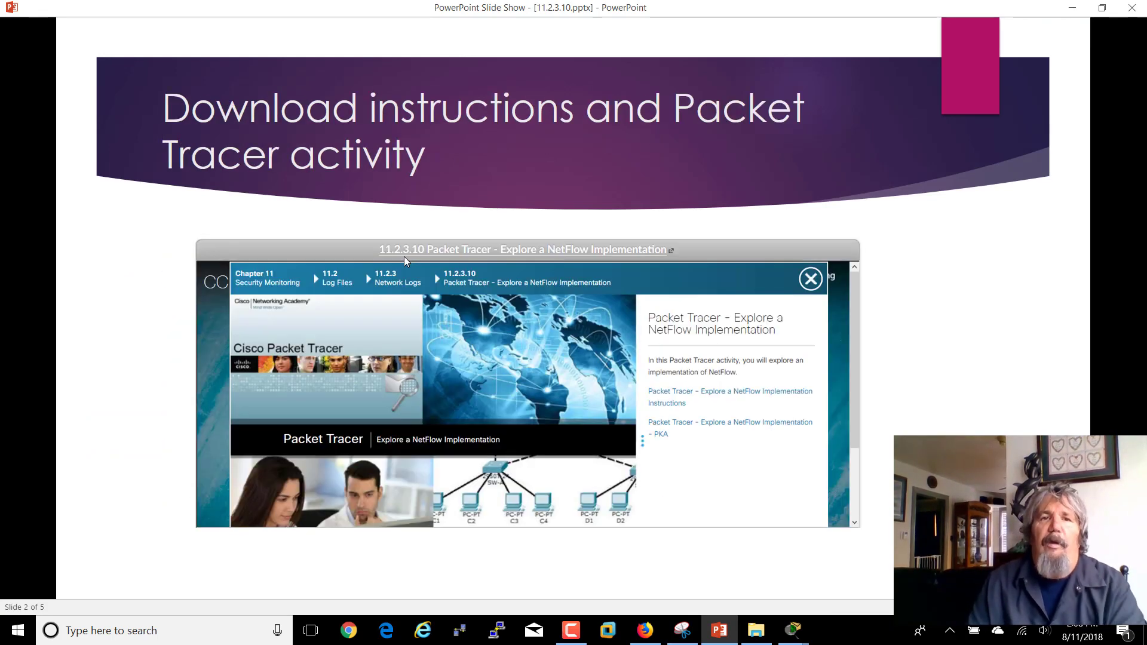
{"action": "key", "text": "Right"}
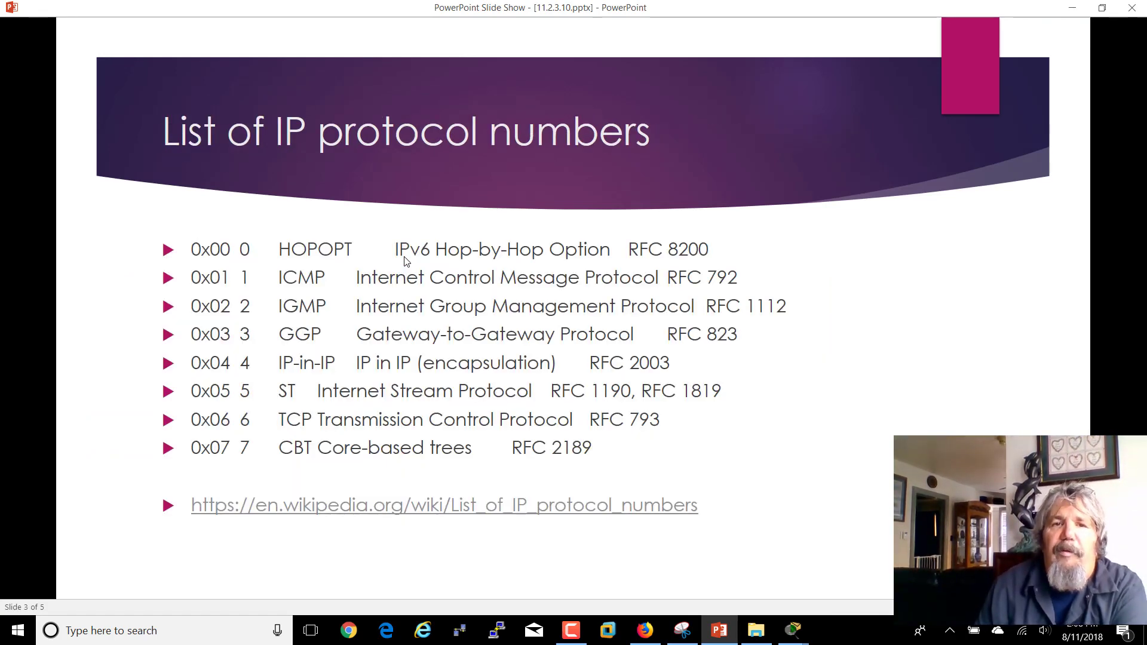